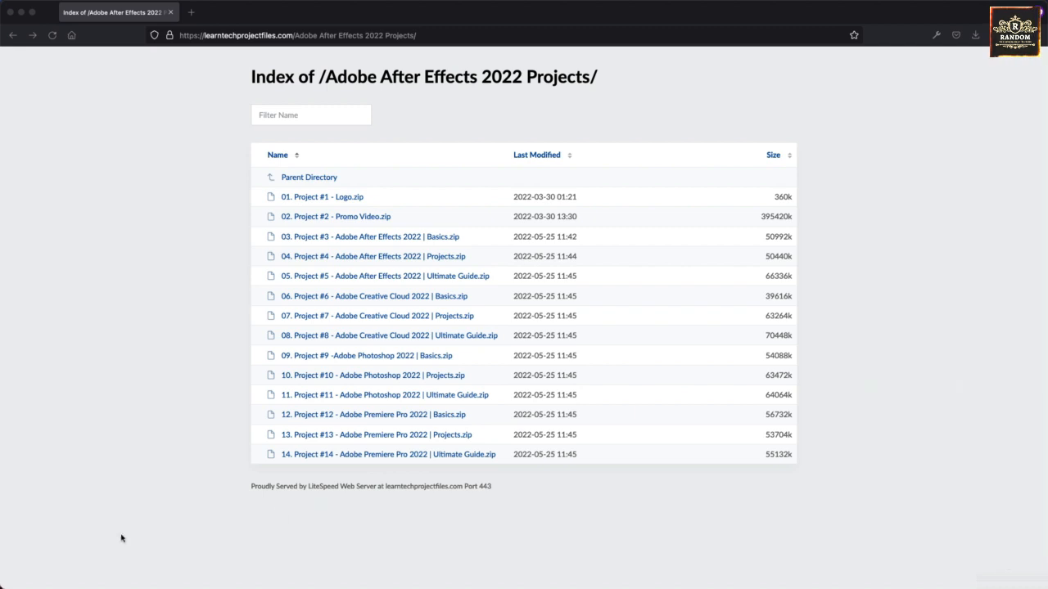
Download the archive "14. Project #14 - Adobe Premiere Pro 2022 | Ultimate Guide.zip" from the project files index
click(98, 502)
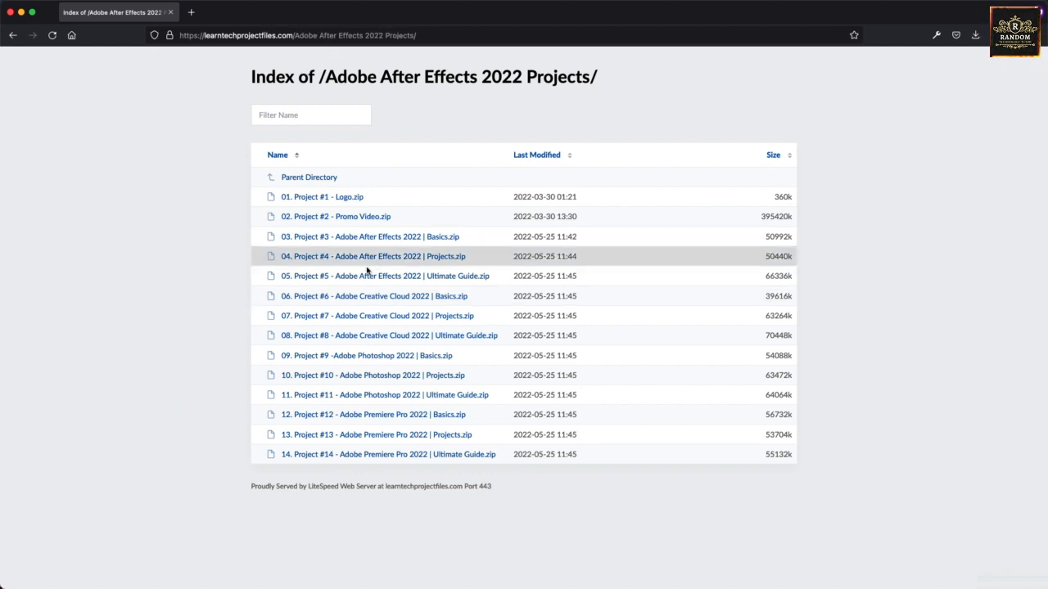
click(315, 455)
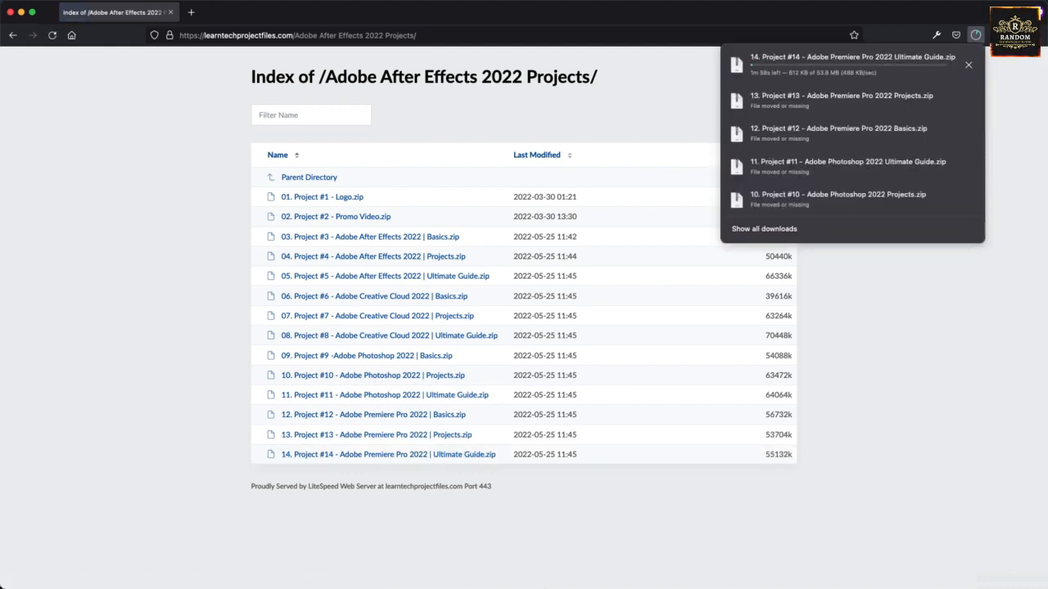
Switch to After Effects and start a new project from the home screen
click(597, 559)
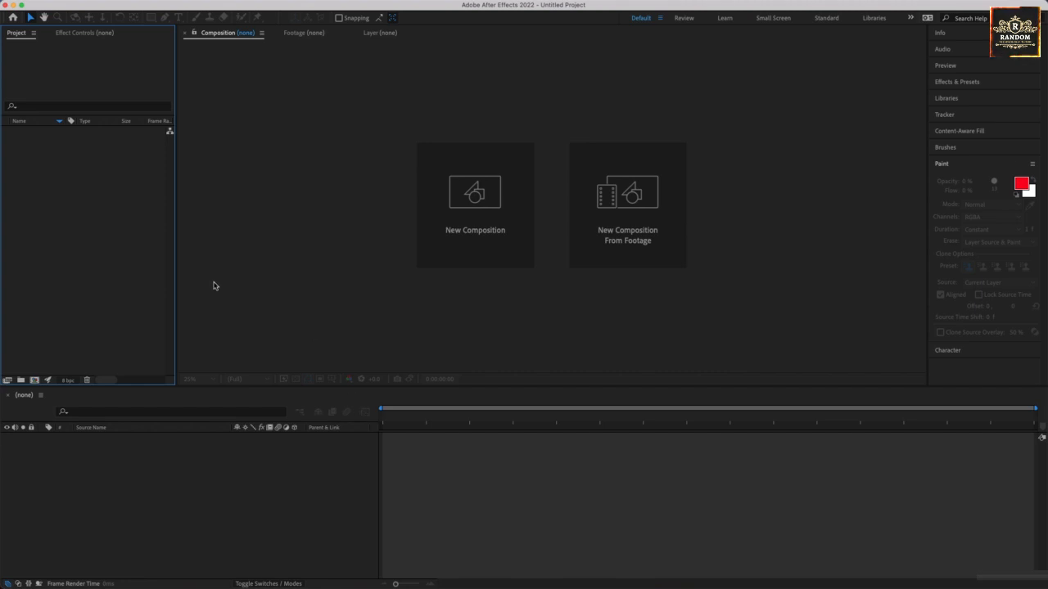
click(12, 16)
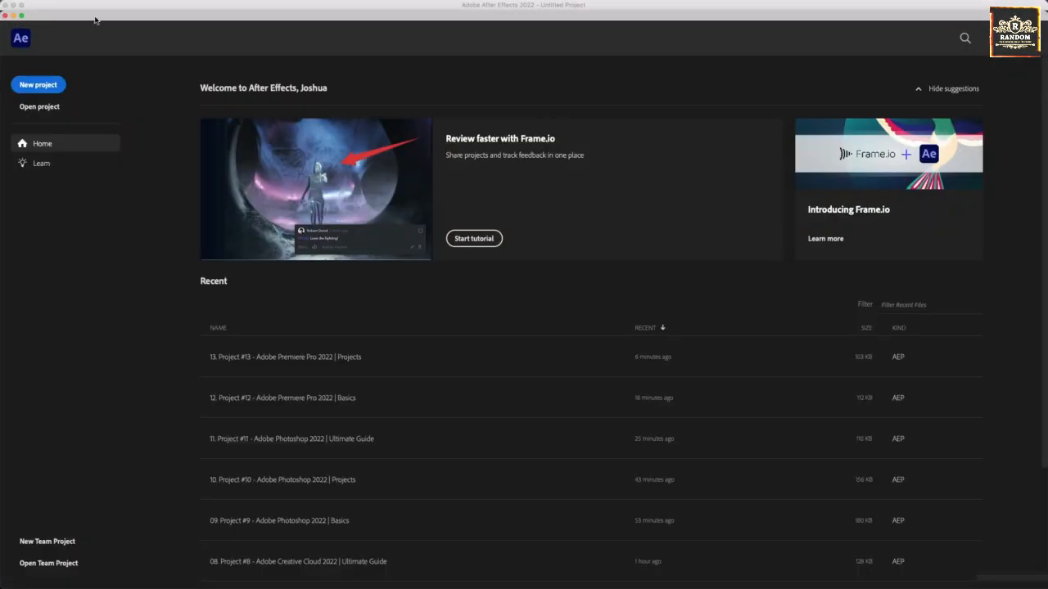
click(39, 74)
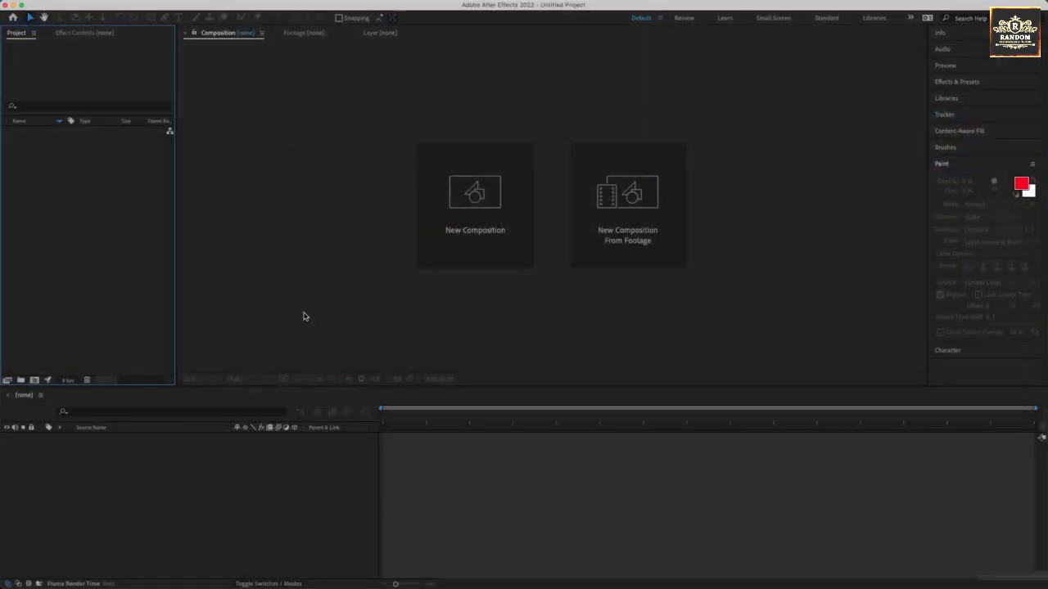
Begin saving the project under a new name and choose the "01. Projects" folder in Documents
click(92, 7)
mouse_move(145, 124)
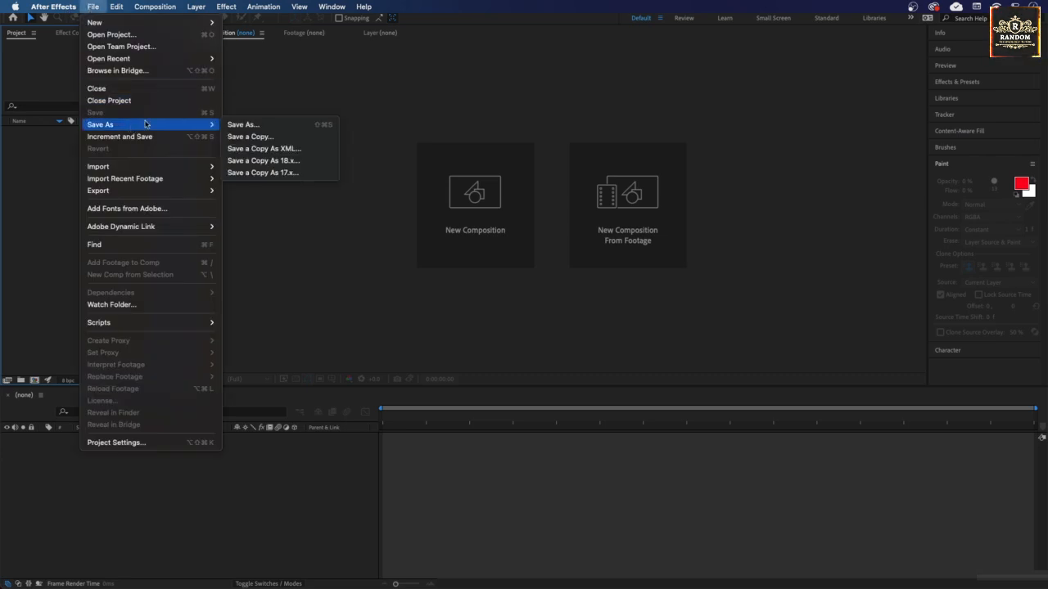
click(242, 124)
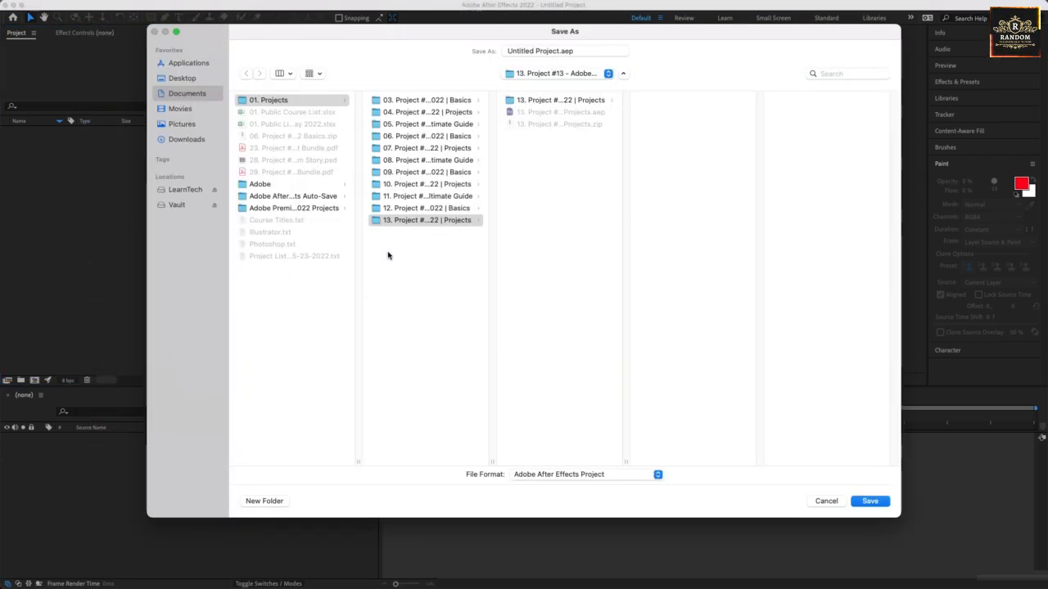
click(295, 100)
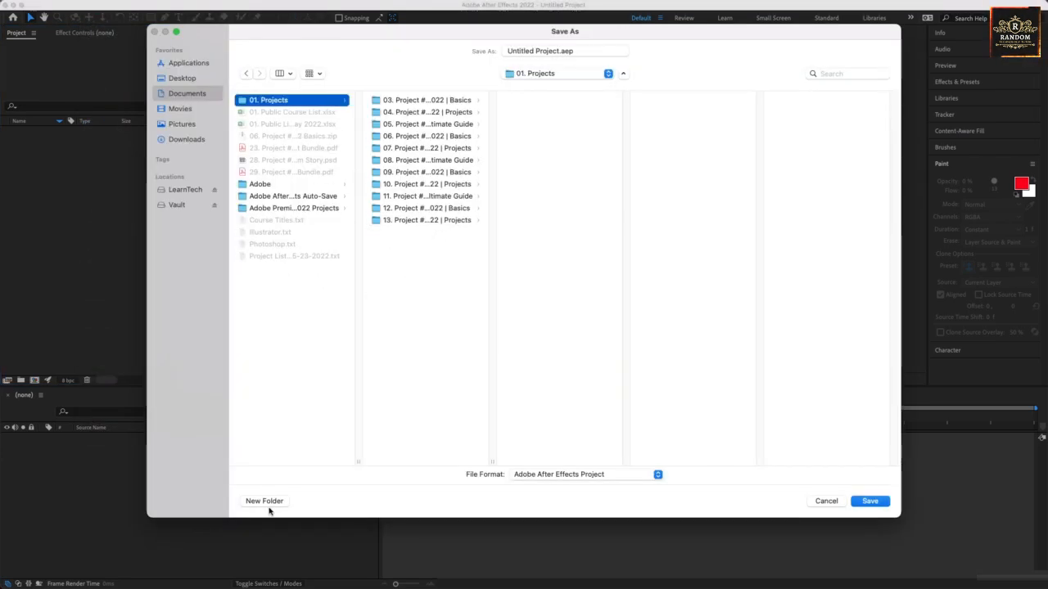
Create a subfolder in "01. Projects" named "14. Project #14 - Adobe Premiere Pro 2022 | Ultimate Guide"
click(265, 501)
text(14)
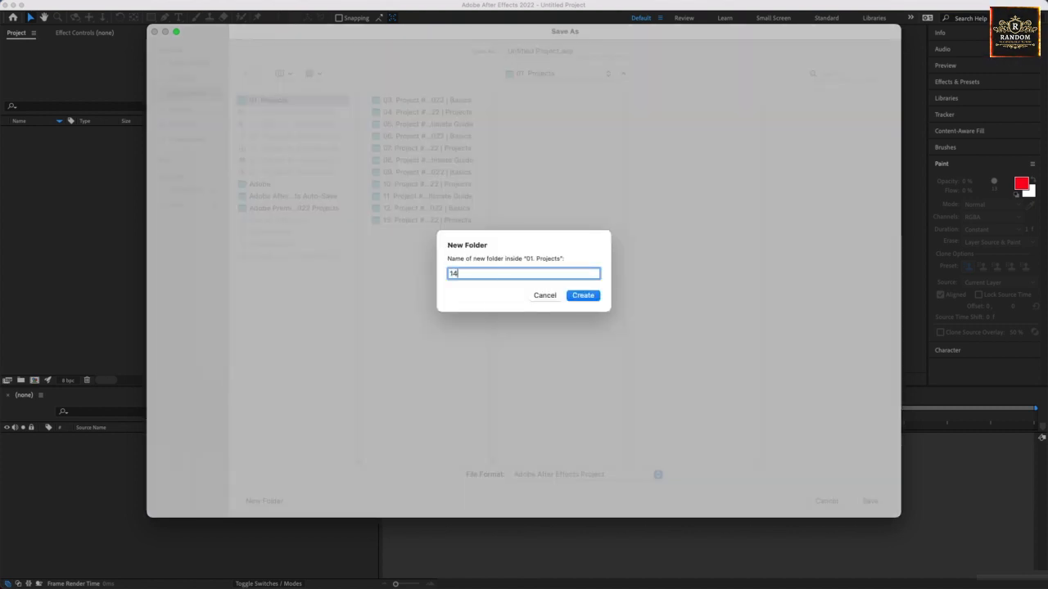
text(. pRO)
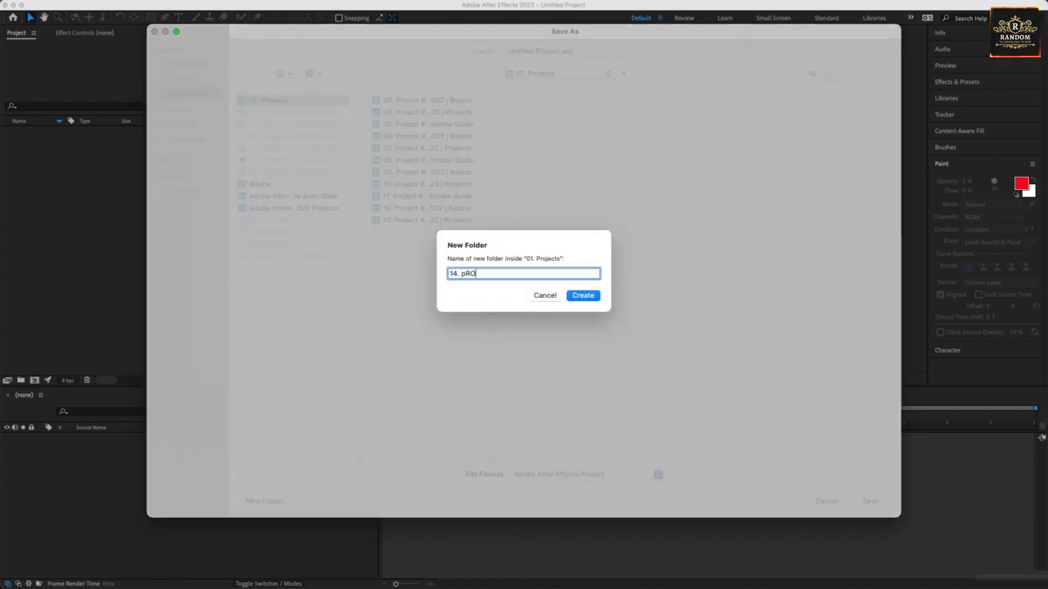
key(BackSpace)
key(BackSpace)
key(BackSpace)
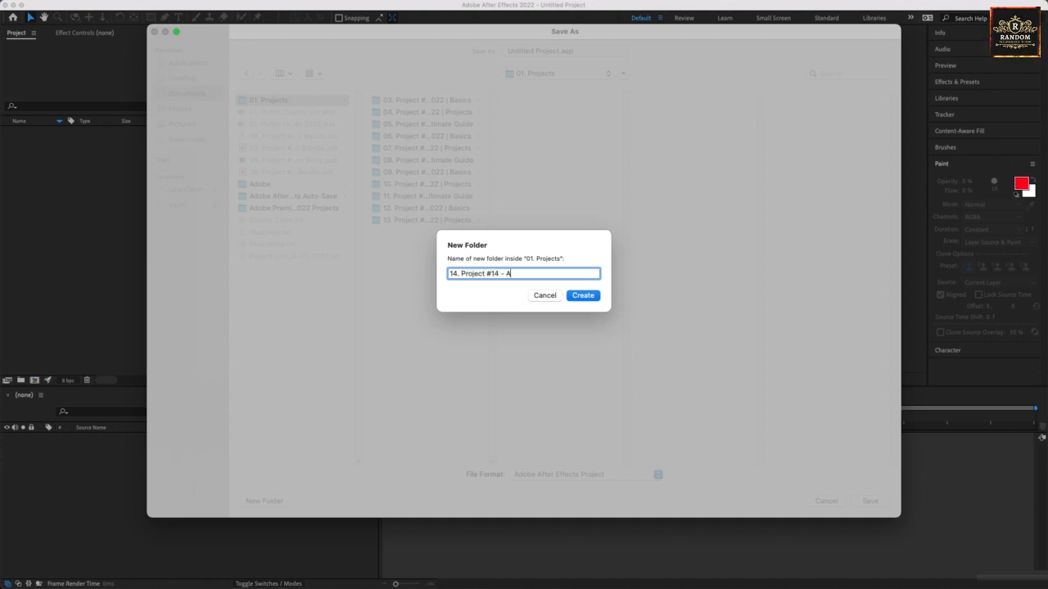
text(dobe)
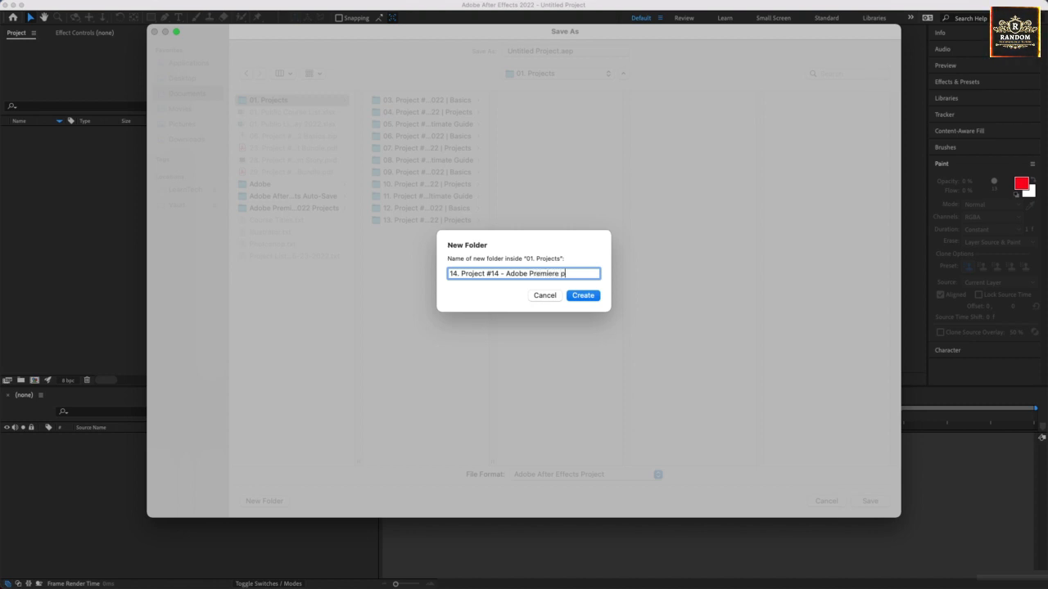
text( Premiere Pro)
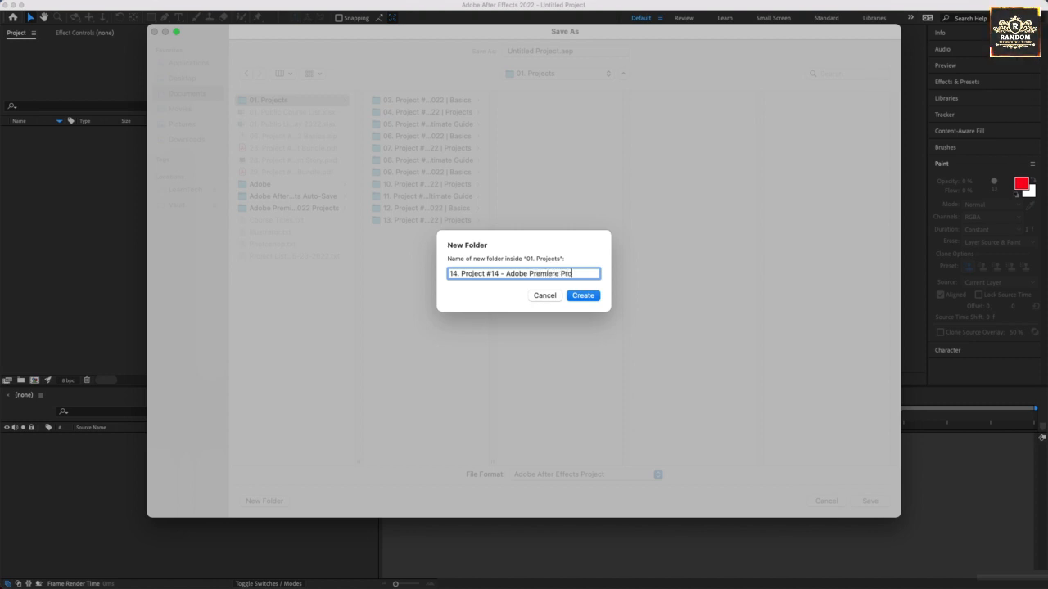
text( 2022 |)
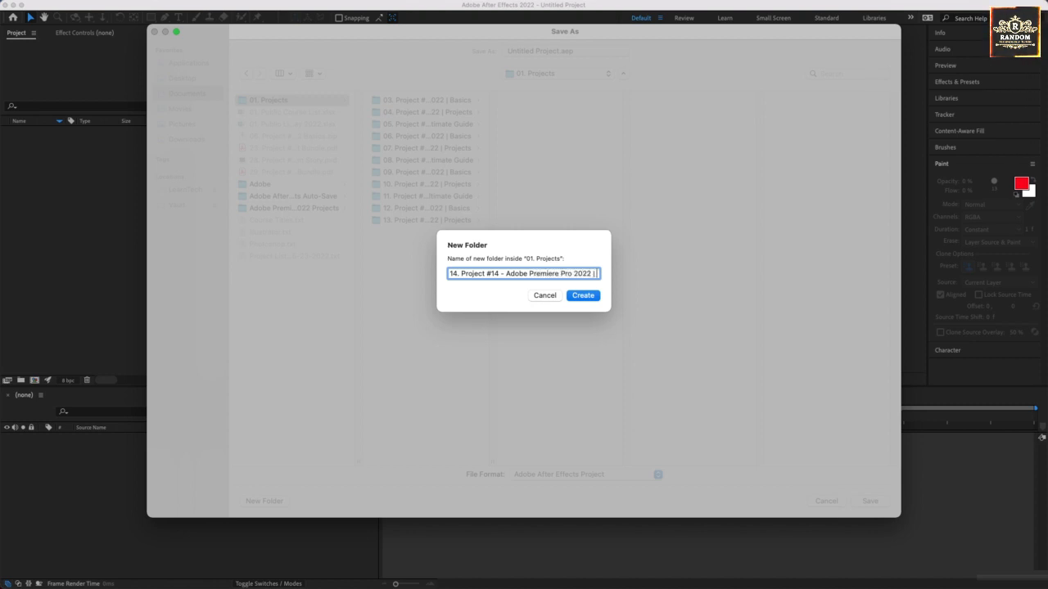
text( Ultimate gui)
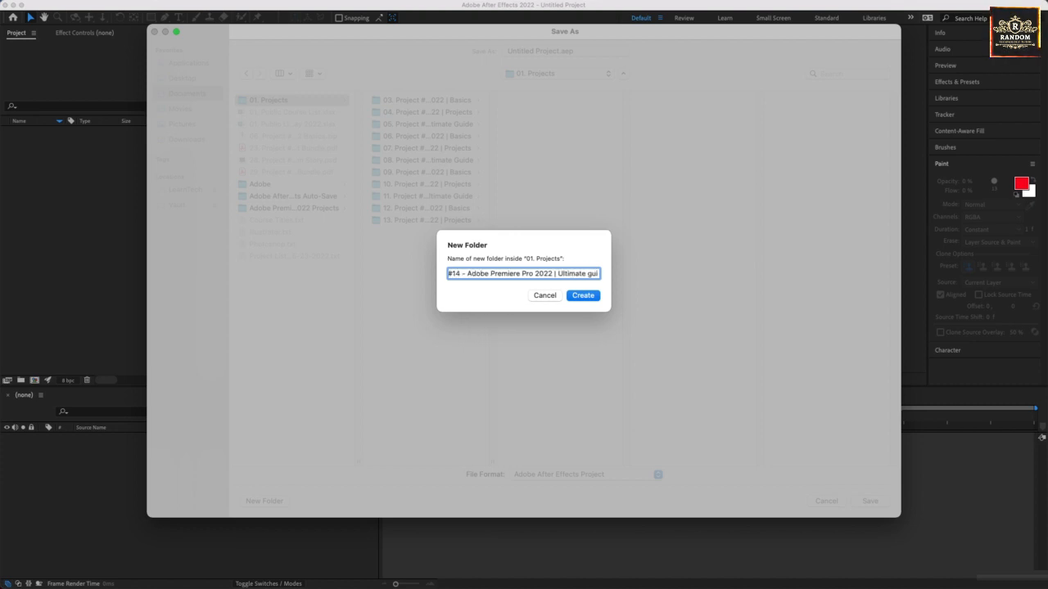
key(BackSpace)
key(BackSpace)
key(BackSpace)
text(Guide)
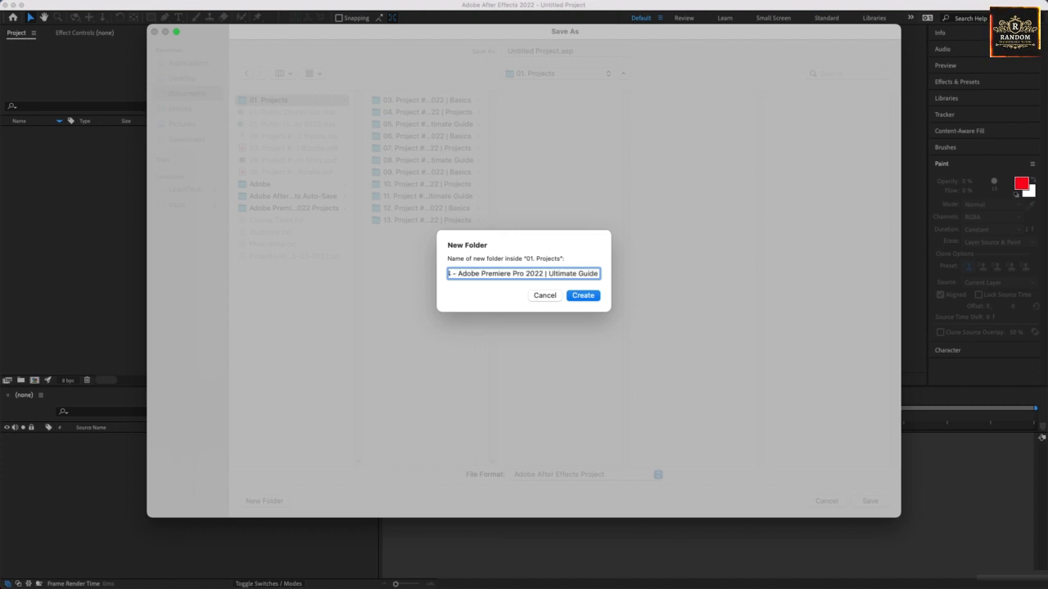
key(Return)
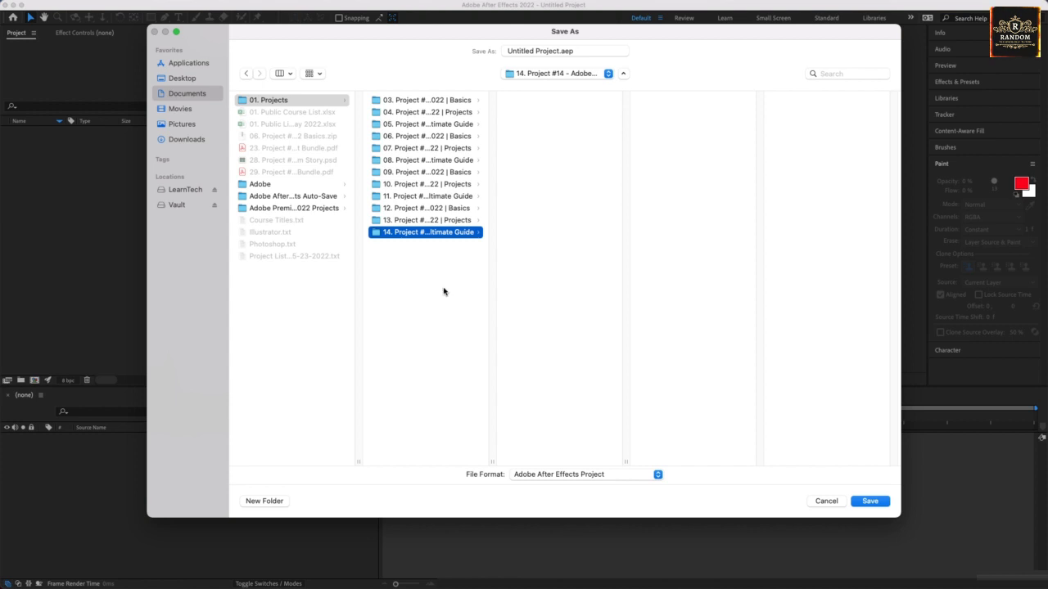
Save the project in the new folder under the folder's own name, "14. Project #14 - Adobe Premiere Pro 2022 | Ultimate Guide"
double_click(490, 461)
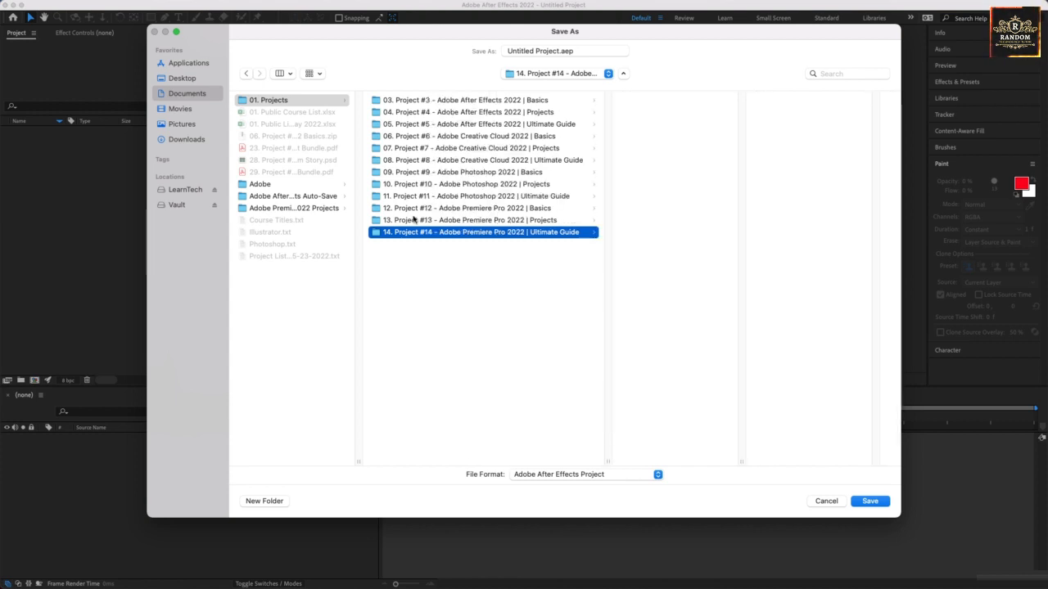
right_click(485, 233)
click(496, 235)
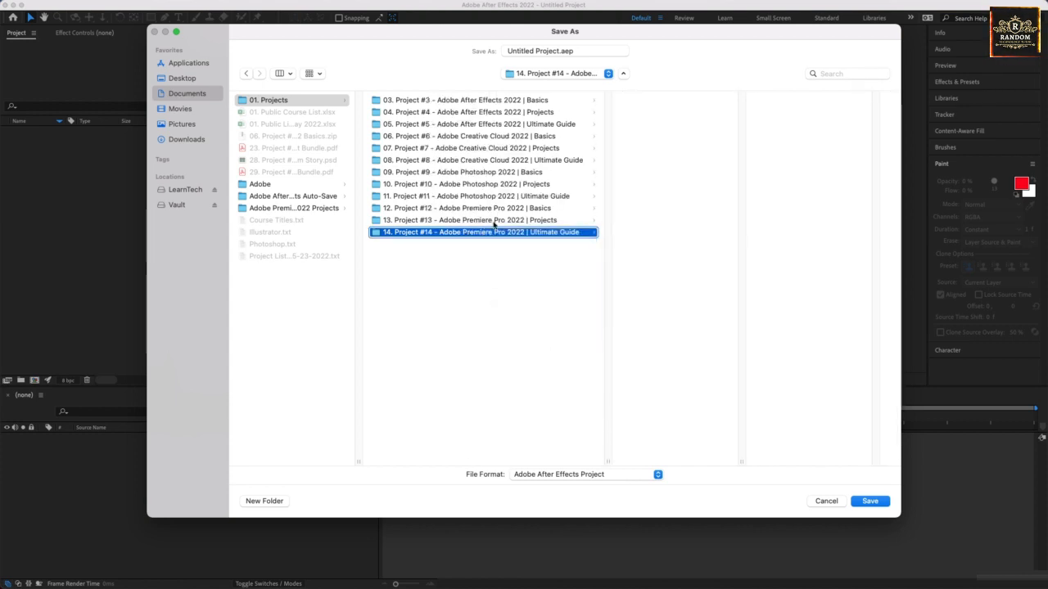
click(448, 267)
click(486, 234)
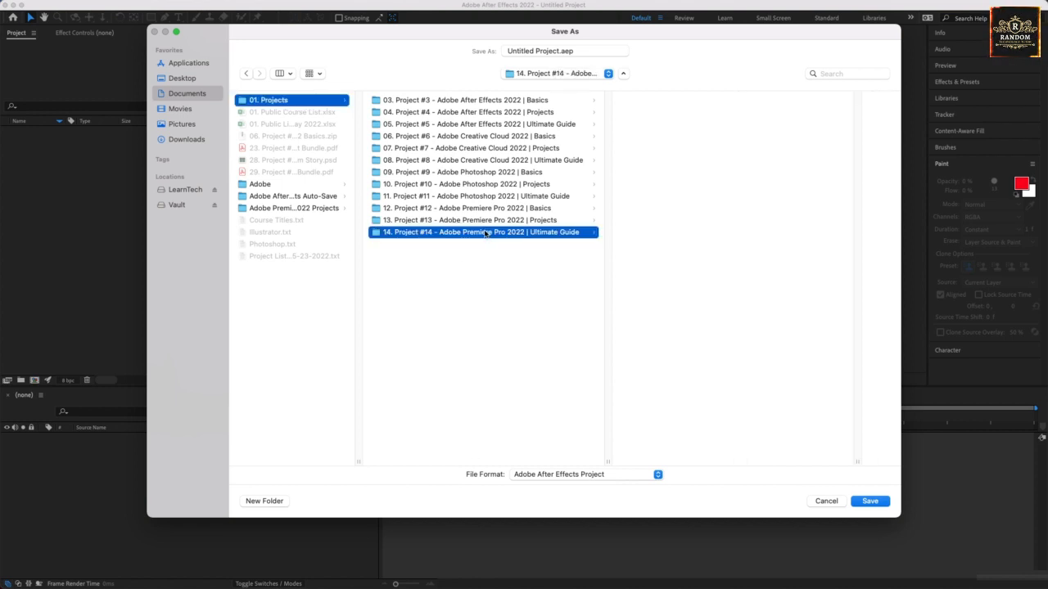
click(558, 51)
drag(561, 51, 380, 51)
key(super+v)
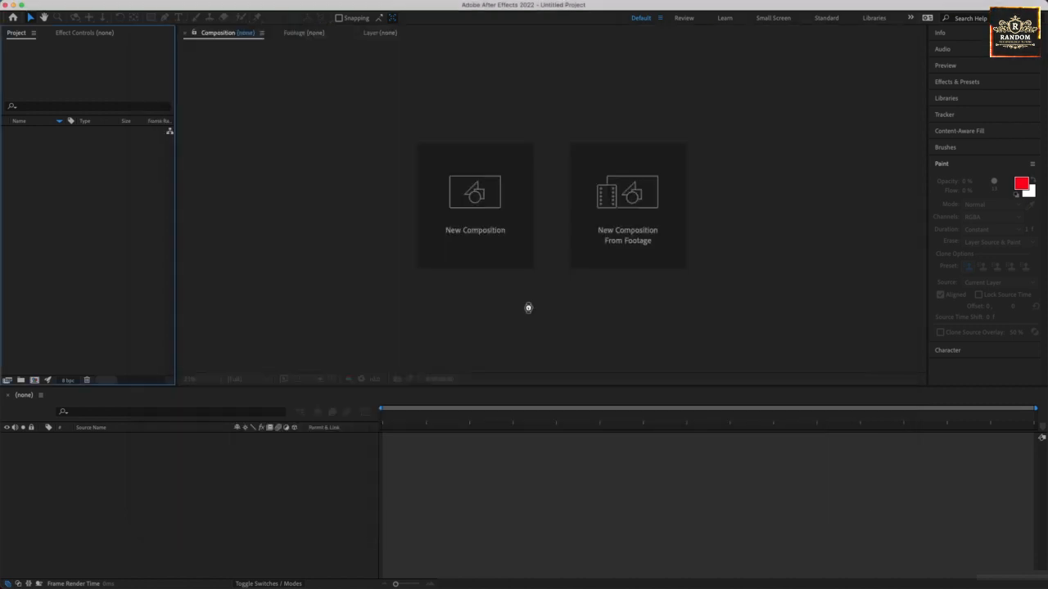
click(870, 501)
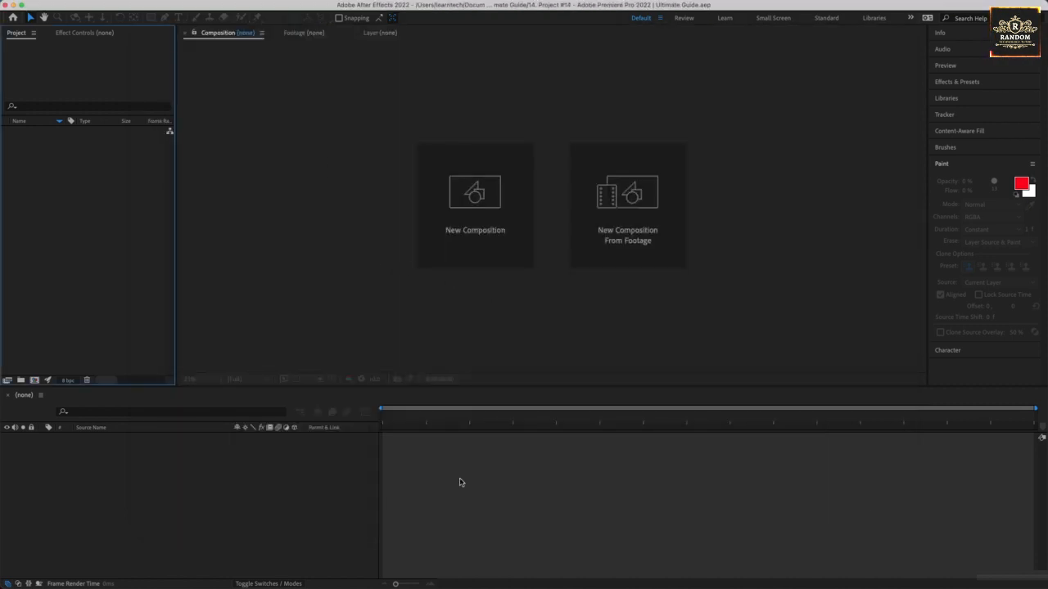
Switch to Firefox and reveal the downloaded project 14 archive in Finder
click(547, 575)
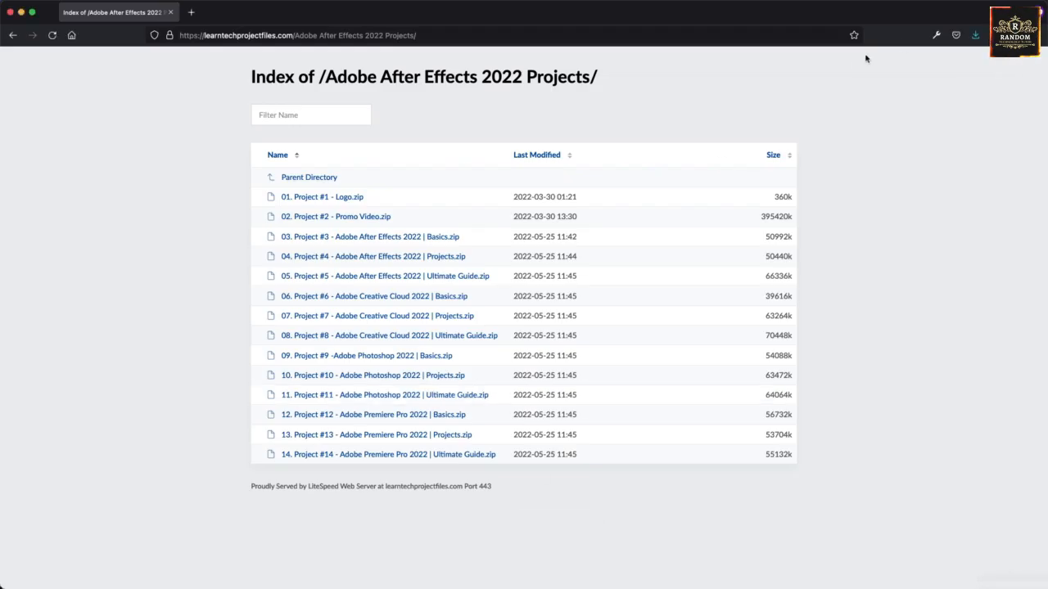
click(975, 35)
click(968, 124)
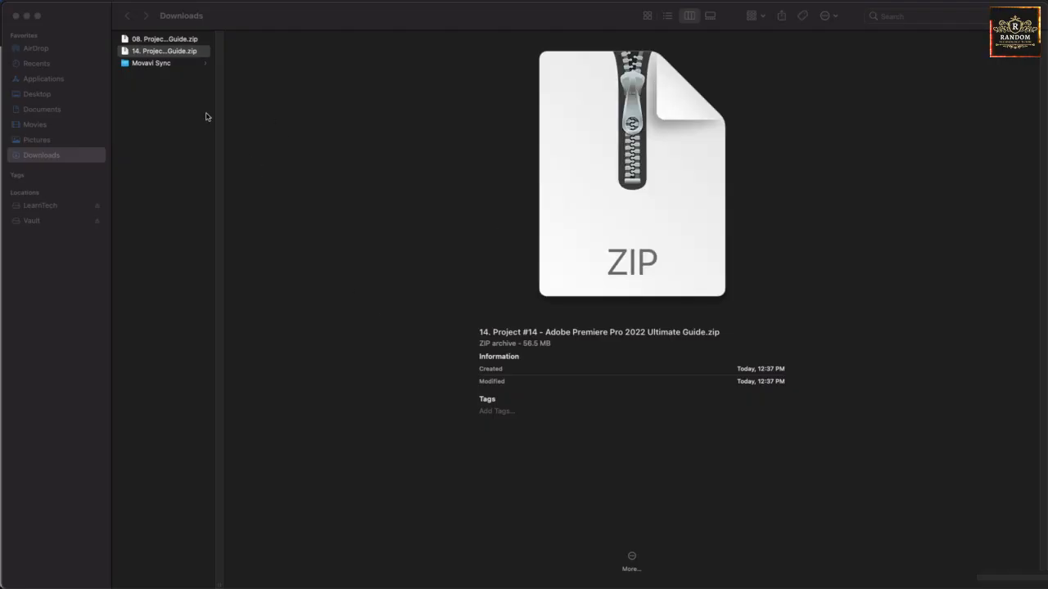
Move the downloaded archive from Downloads into the project 14 folder under Documents, "01. Projects", and extract it there
drag(161, 60, 61, 111)
click(62, 111)
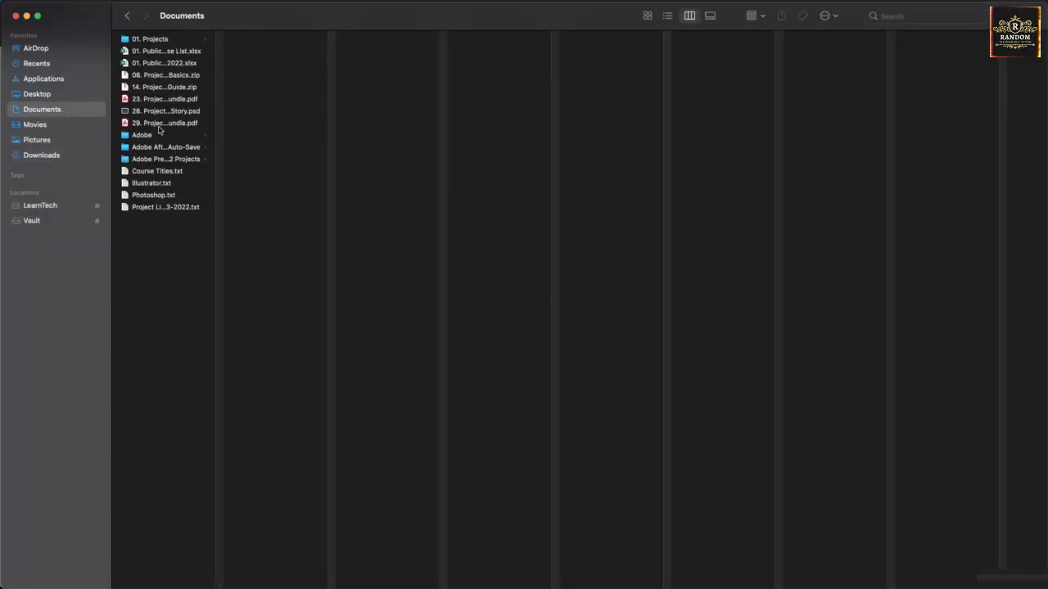
drag(136, 87, 264, 174)
click(378, 53)
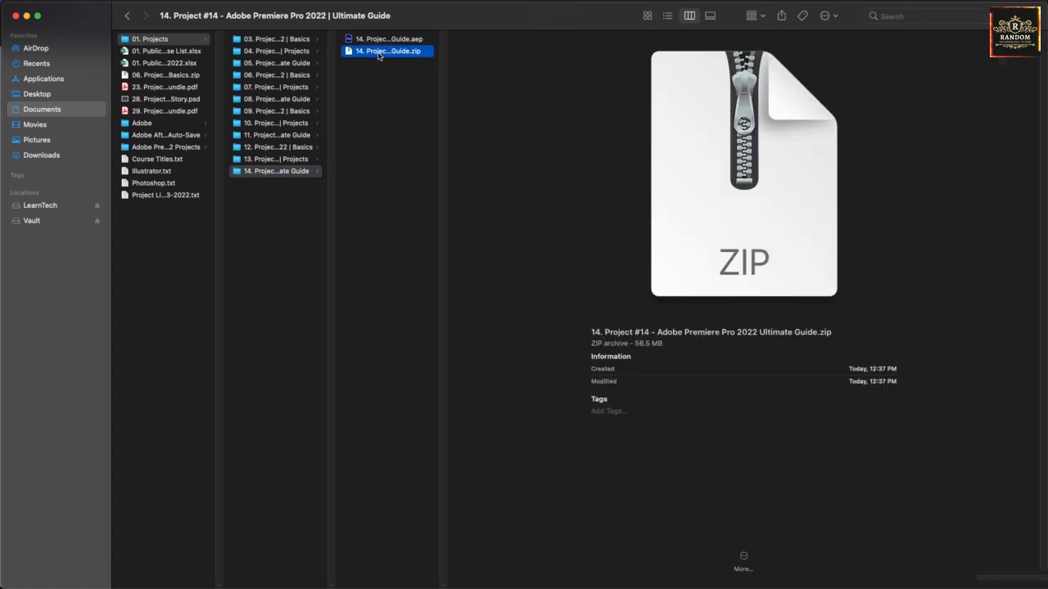
double_click(378, 52)
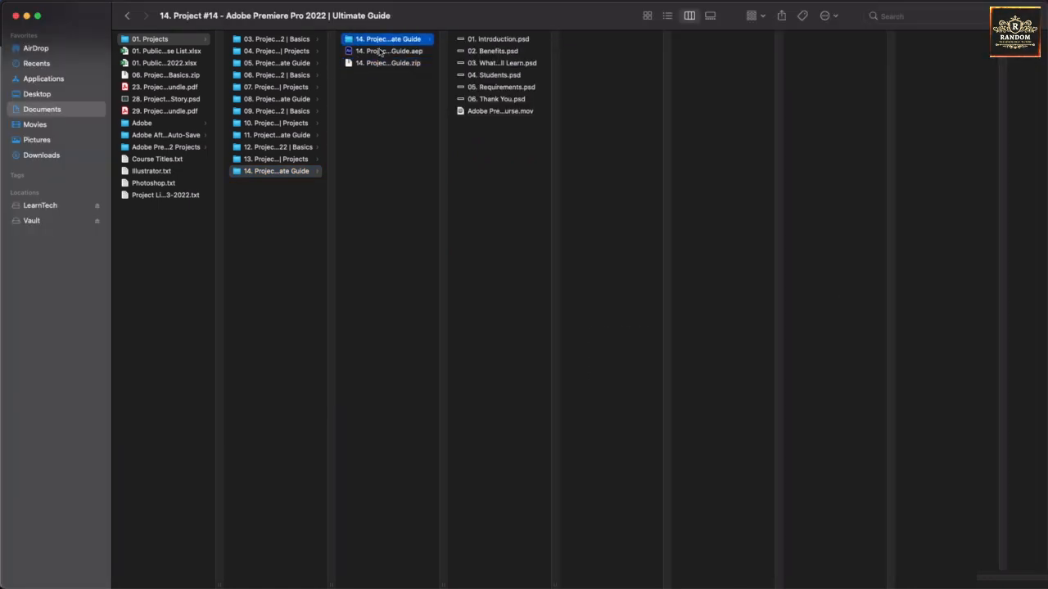
Preview the extracted PSD title files and the Adobe Premiere Pro 2022 Ultimate Course.mov video one by one
key(Right)
key(Down)
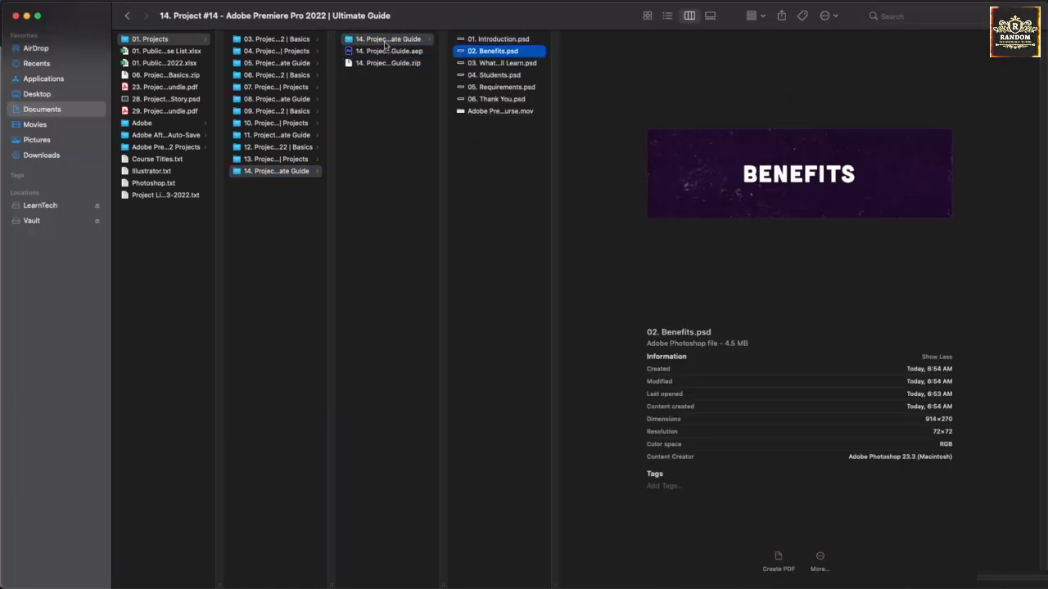
key(Down)
key(Up)
key(Up)
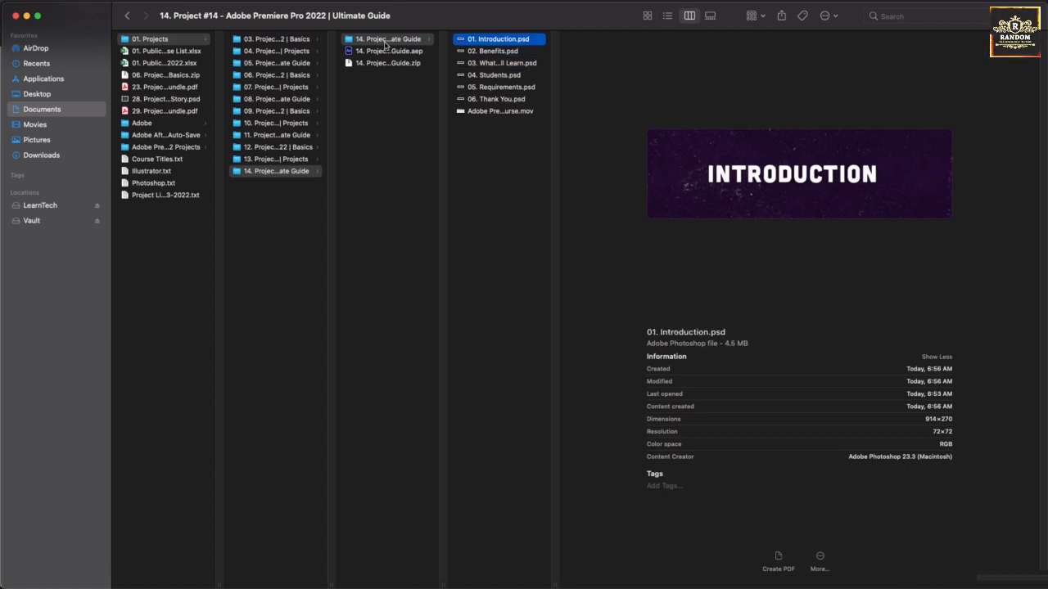
key(Down)
key(Down)
key(Down)
key(Down)
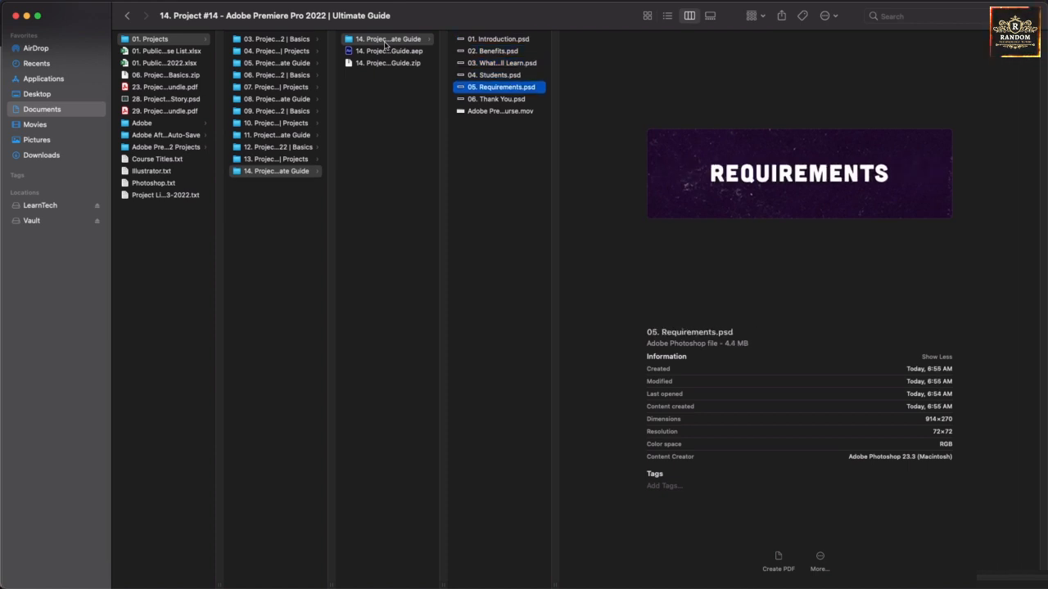
key(Down)
key(Down)
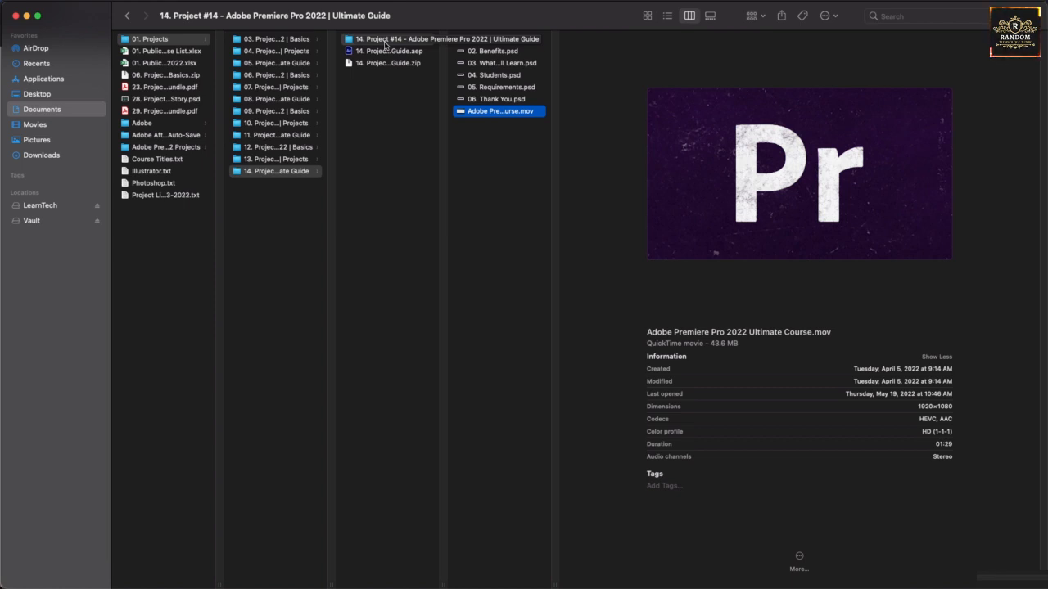
key(XF86AudioMute)
key(XF86AudioMute)
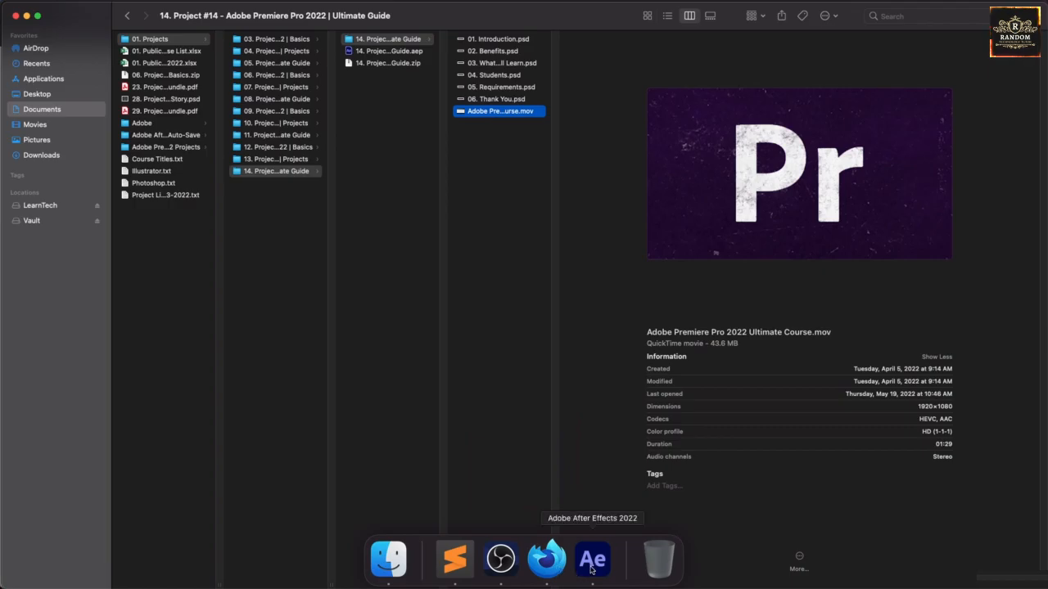
Switch to After Effects and import the six PSD title files and Adobe Premiere Pro 2022 Ultimate Course.mov from the extracted project 14 folder
click(577, 573)
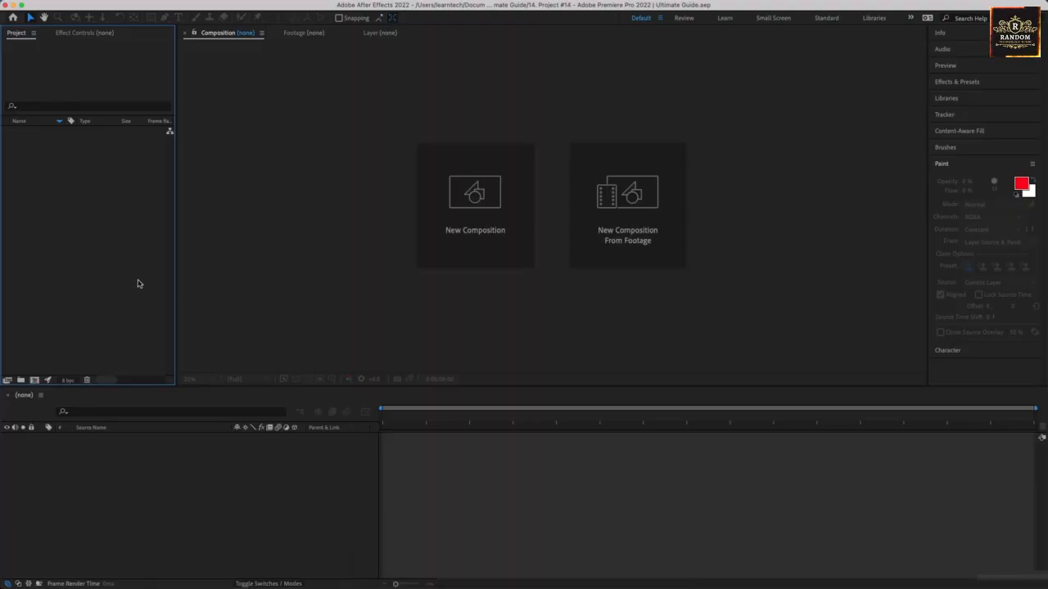
right_click(56, 217)
mouse_move(73, 275)
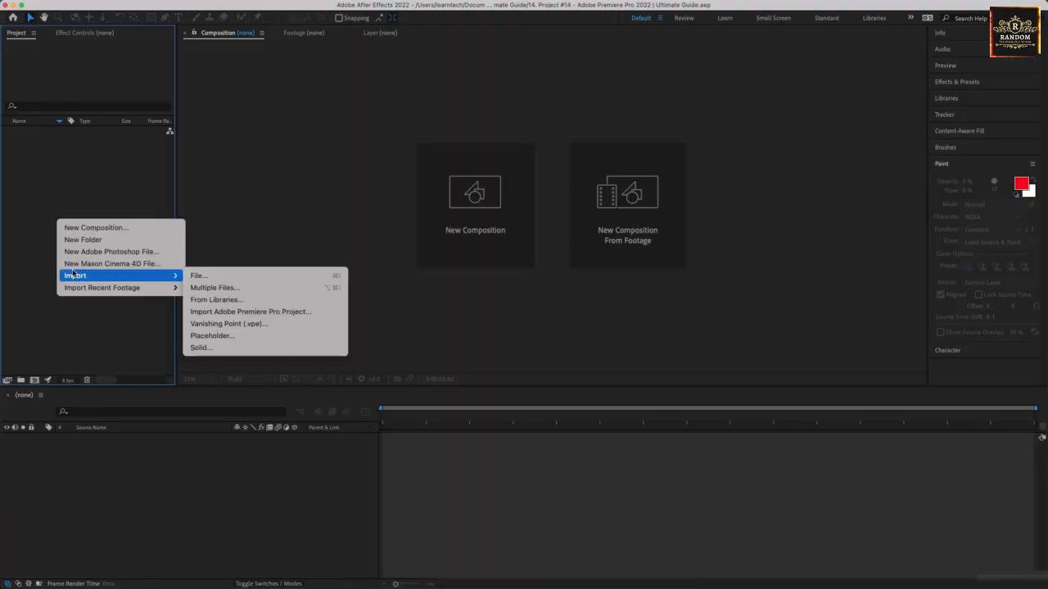
click(198, 276)
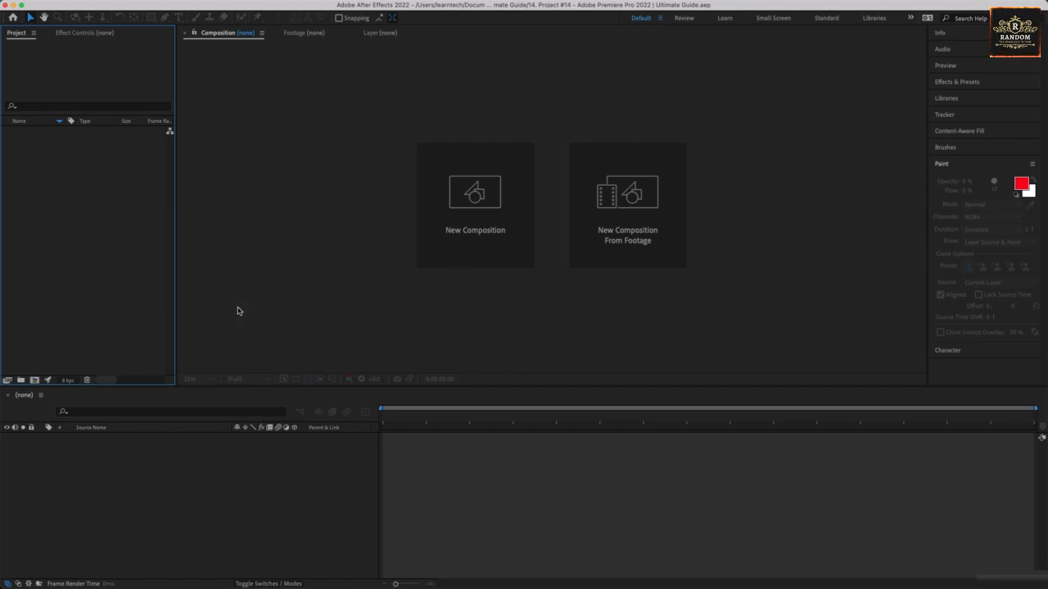
click(427, 214)
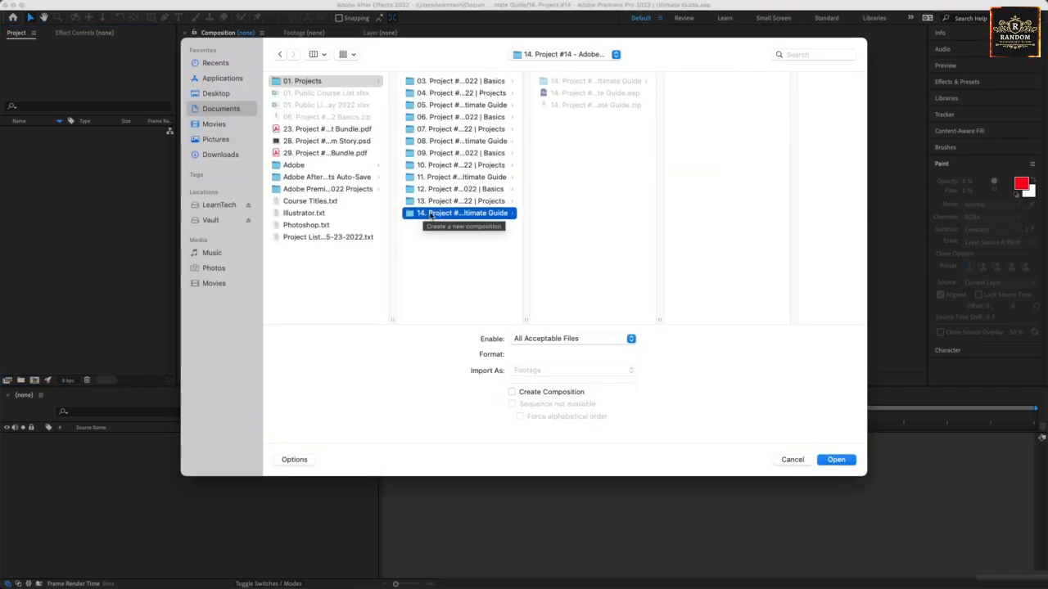
click(573, 81)
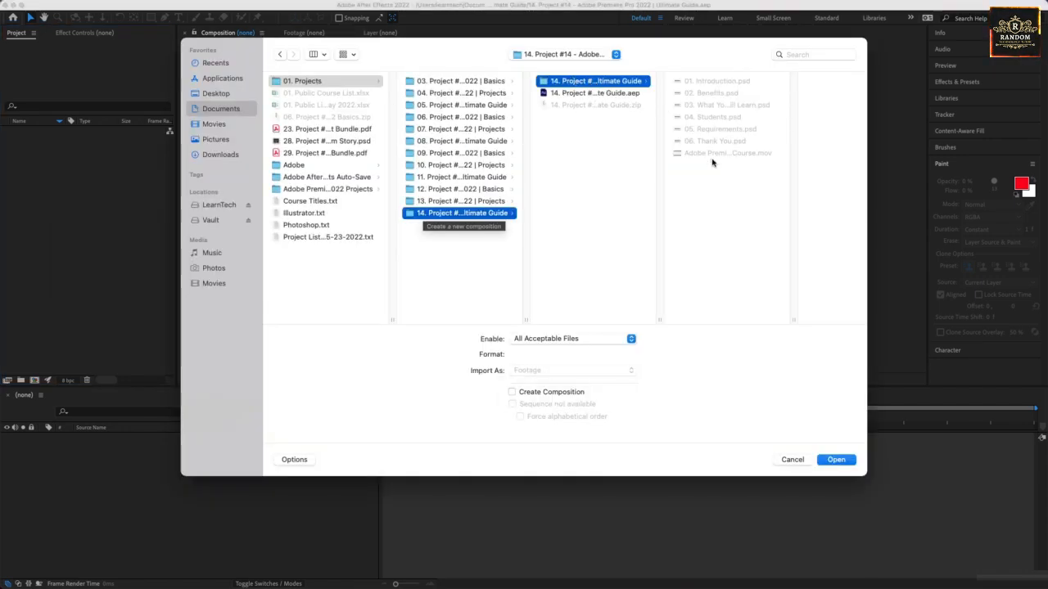
drag(712, 163, 718, 57)
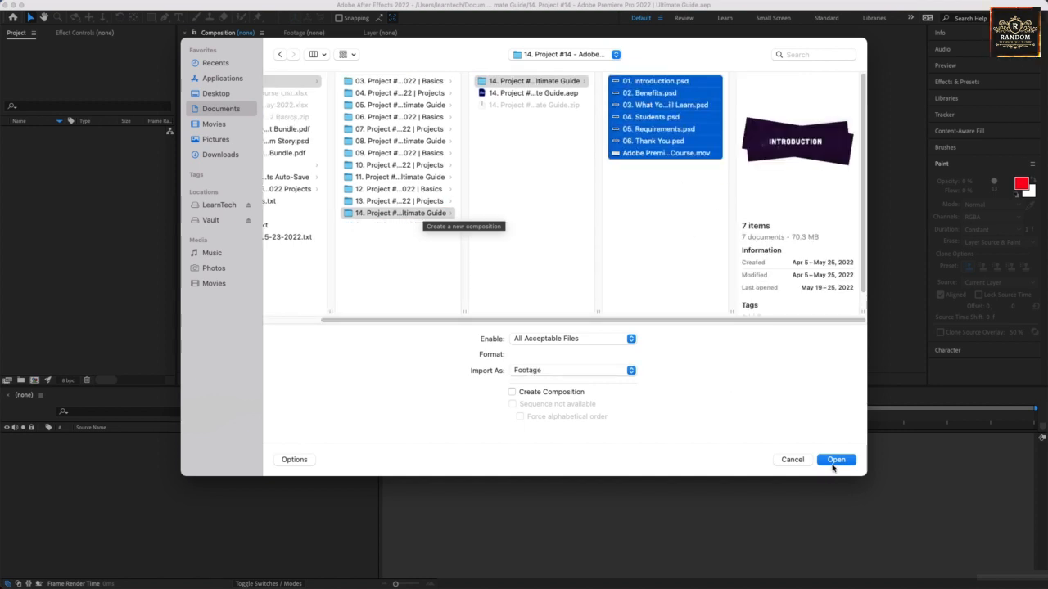
click(833, 461)
Create a composition from Adobe Premiere Pro 2022 Ultimate Course.mov and scrub through the footage up to 0:00:41:55
drag(41, 131, 116, 476)
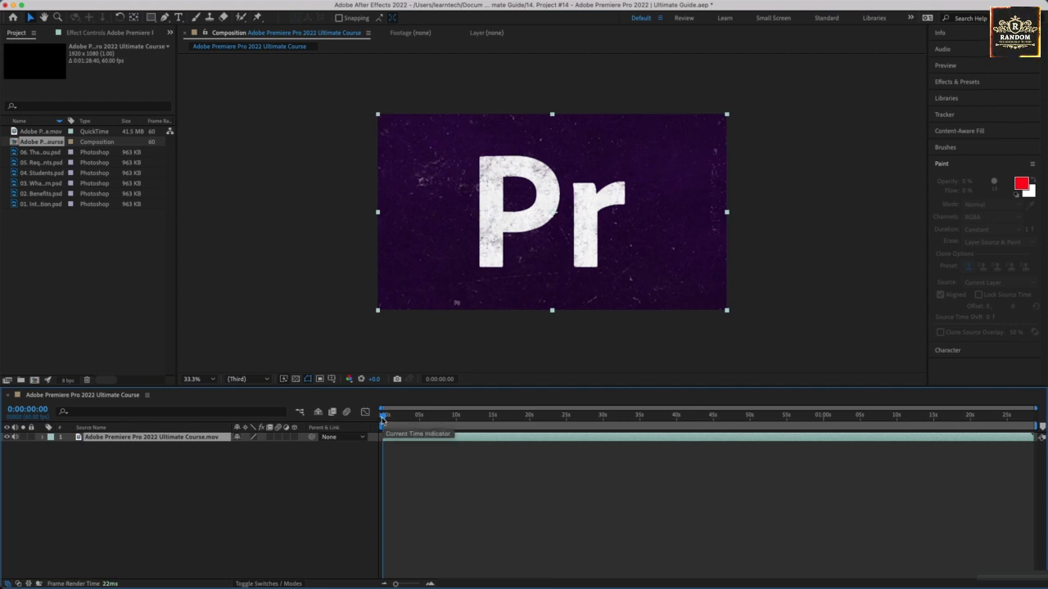
drag(382, 417, 556, 431)
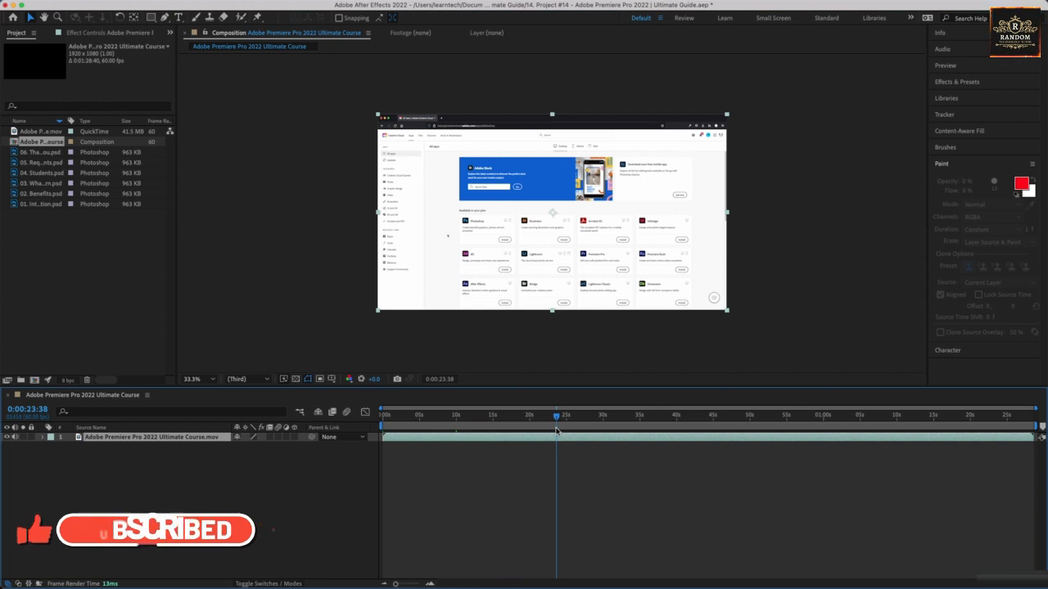
drag(556, 431, 633, 425)
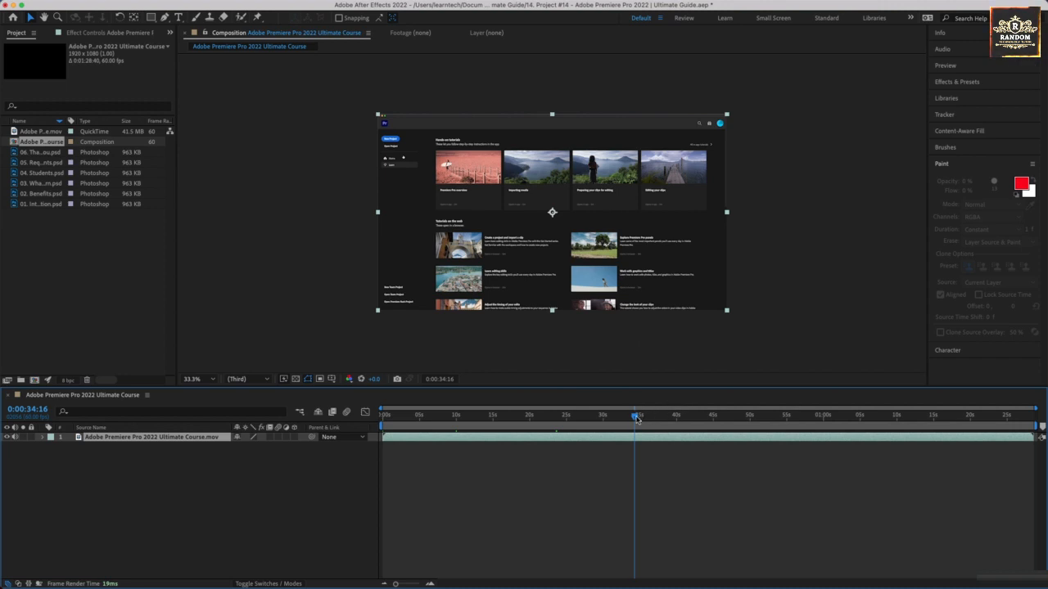
drag(636, 418, 688, 441)
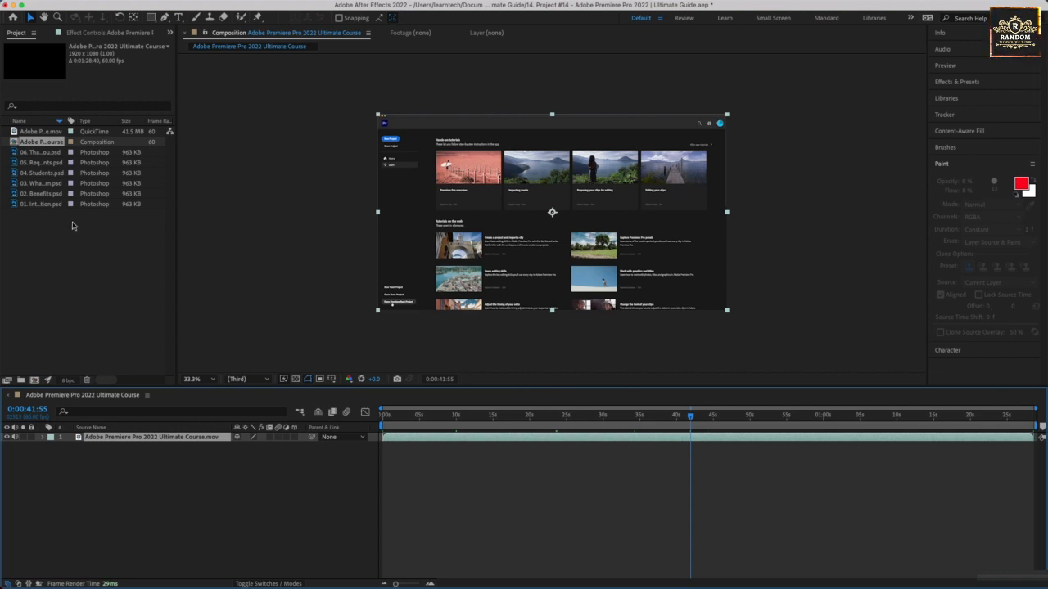
Add 01. Introduction.psd above the video layer, starting at 0:00:09:53 and ending at about 20 seconds
click(51, 197)
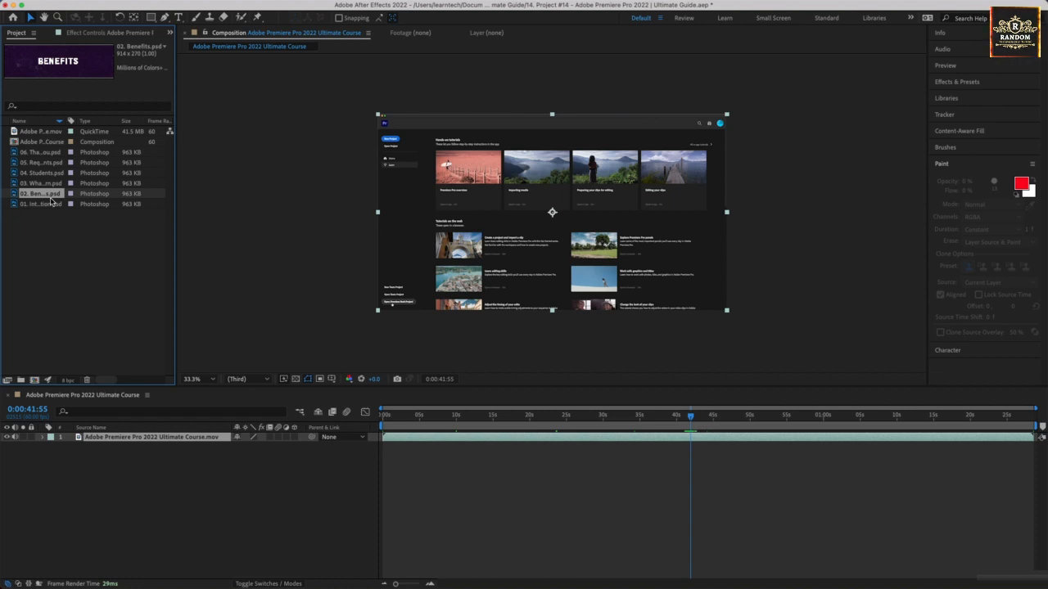
click(40, 205)
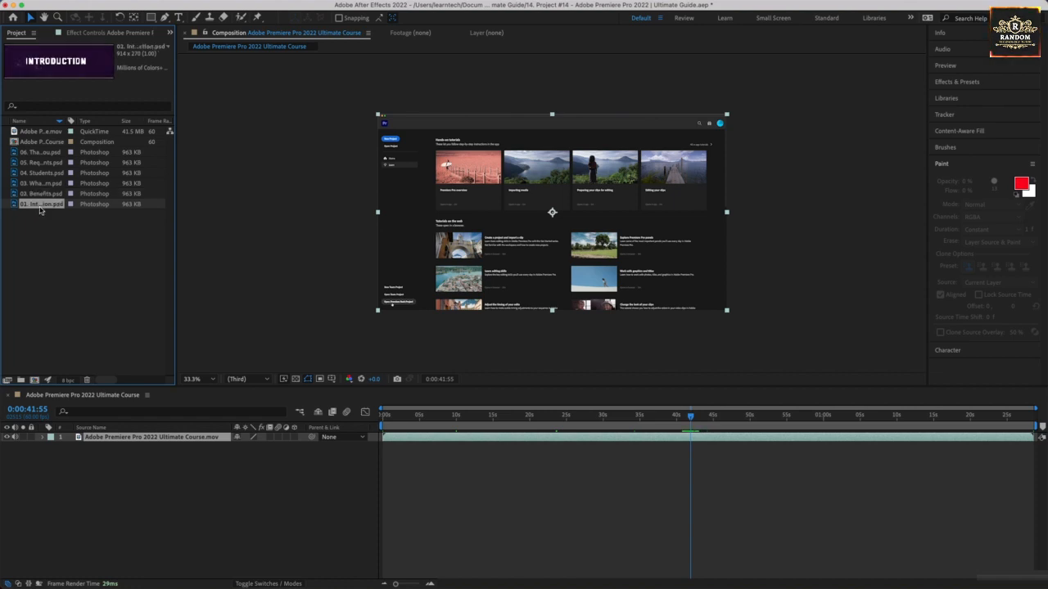
drag(533, 417, 456, 424)
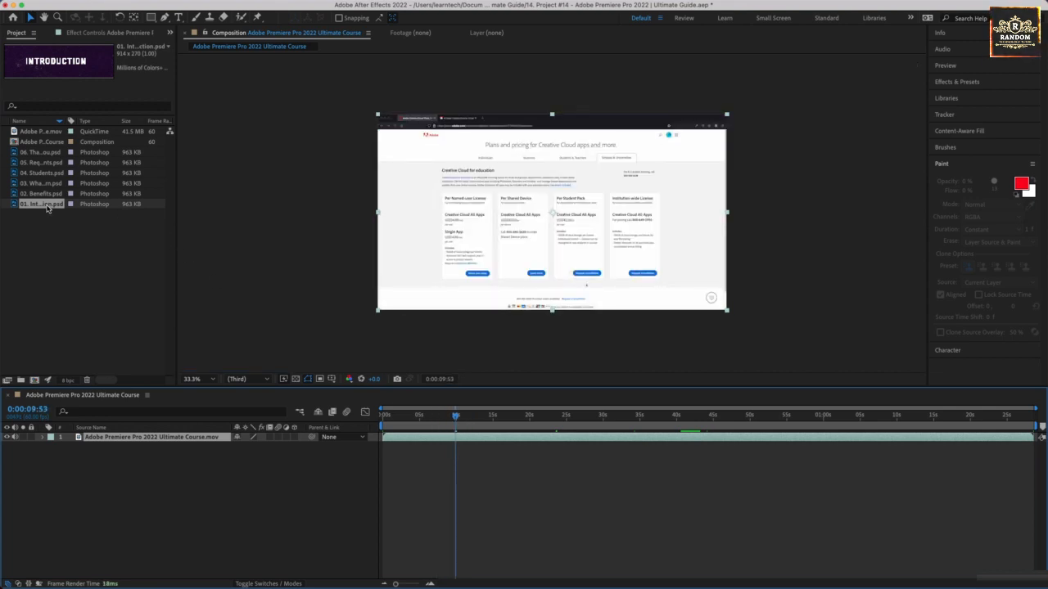
drag(47, 206, 92, 443)
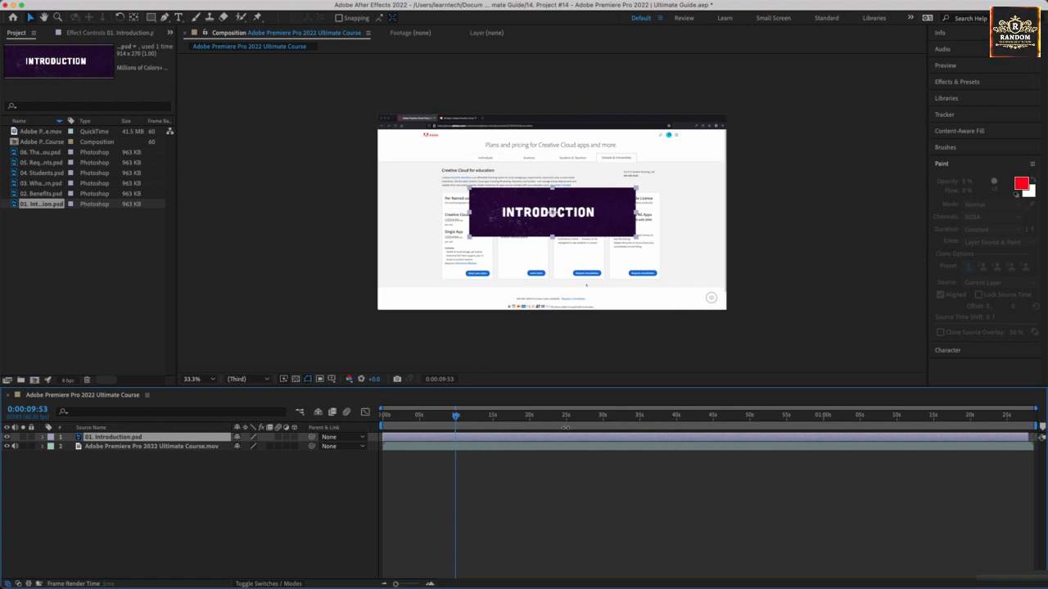
drag(1042, 438, 509, 437)
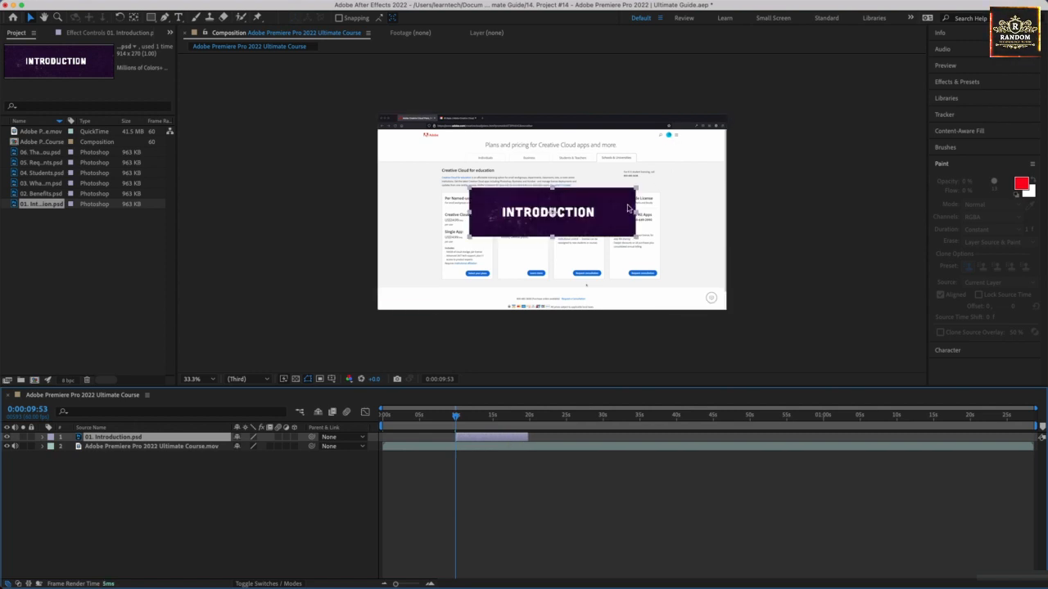
Scale the Introduction title to about 51% in the video frame's lower-left corner and extend its layer to about 25 seconds
drag(610, 221, 438, 146)
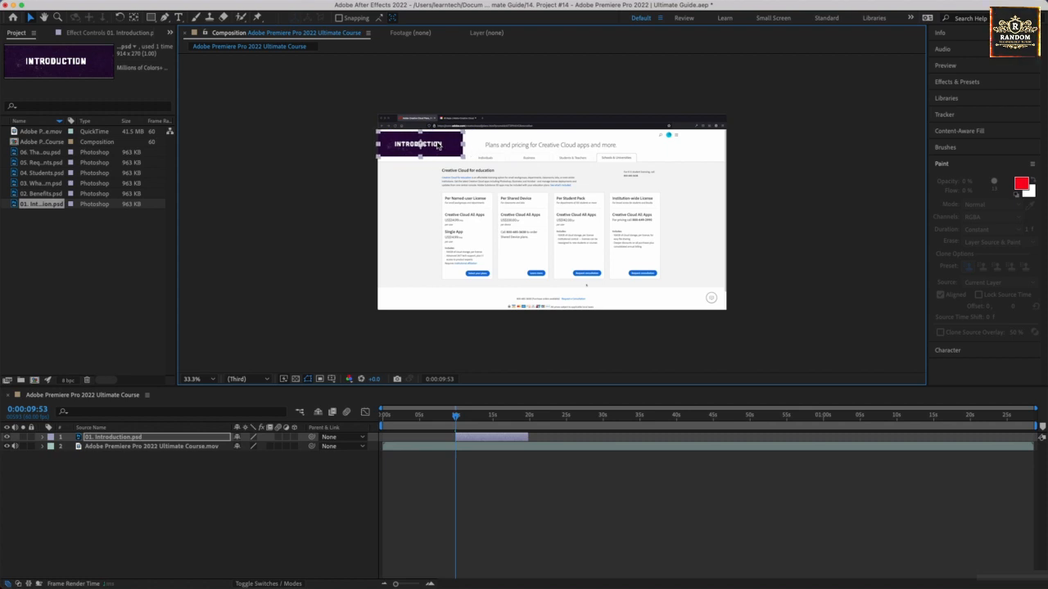
click(319, 166)
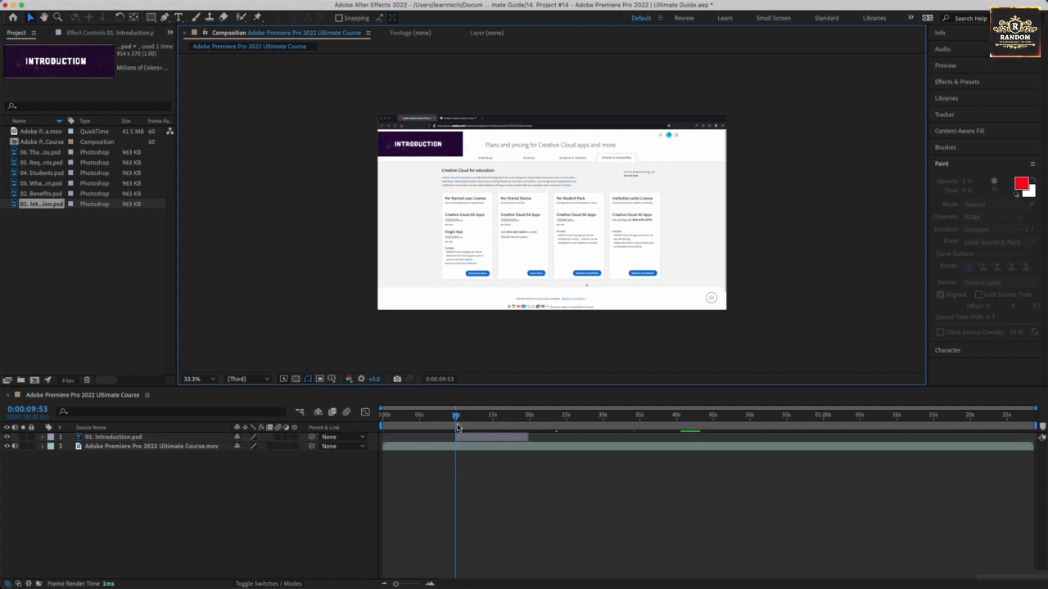
drag(456, 420, 479, 427)
drag(433, 156, 429, 303)
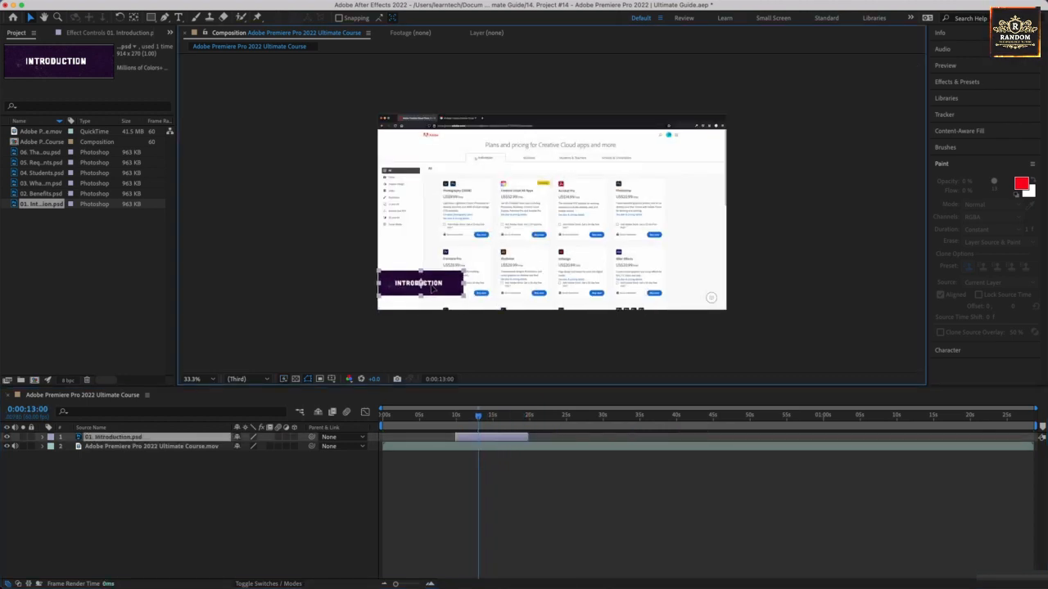
click(365, 286)
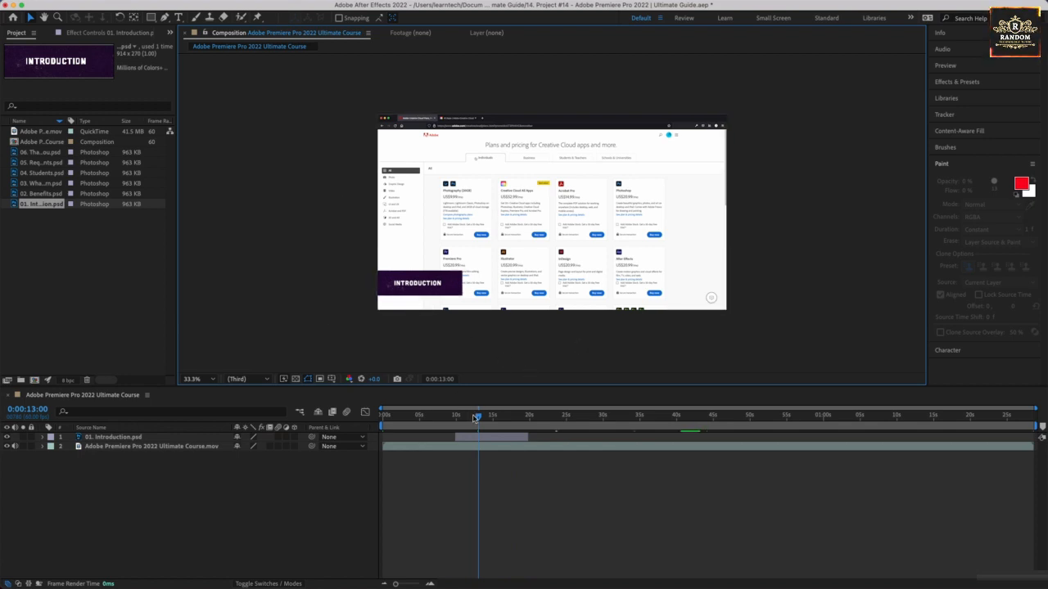
drag(475, 417, 556, 437)
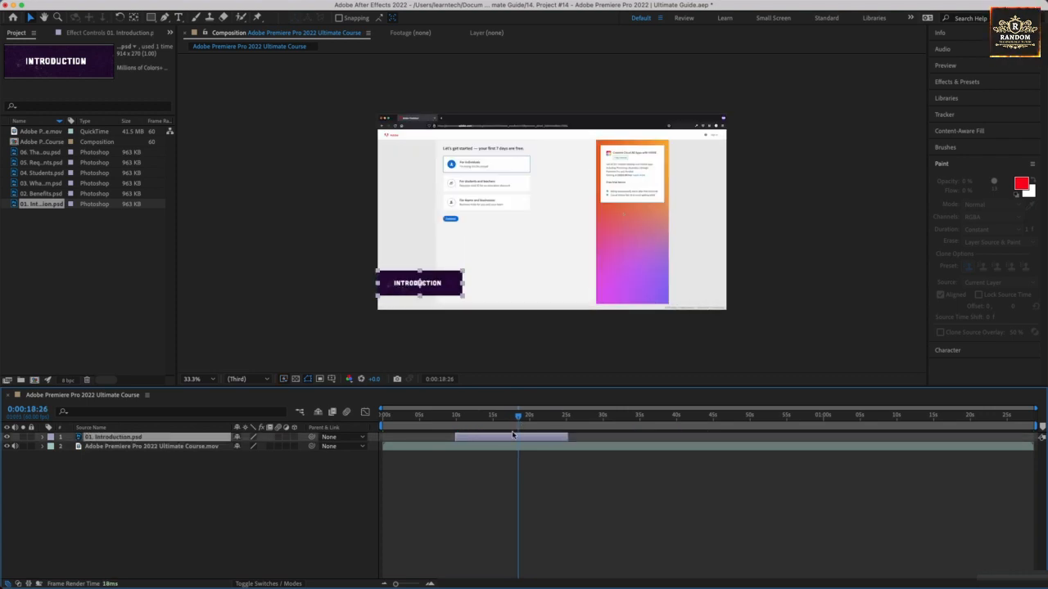
Keyframe the Introduction layer's opacity from 0% at 0:00:09:49 to 100% at 0:00:12:07
drag(518, 420, 455, 419)
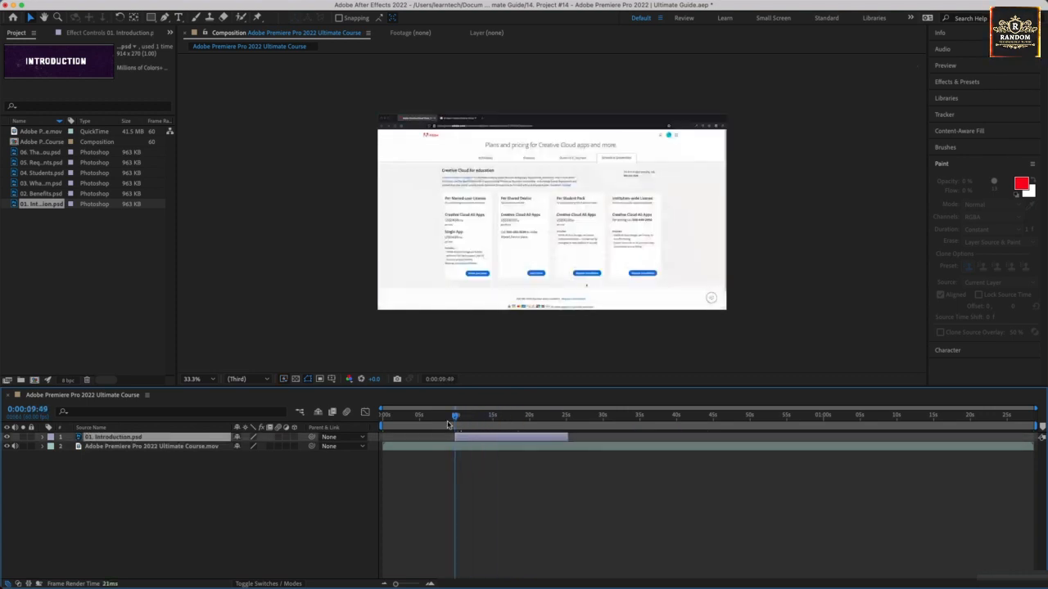
click(42, 438)
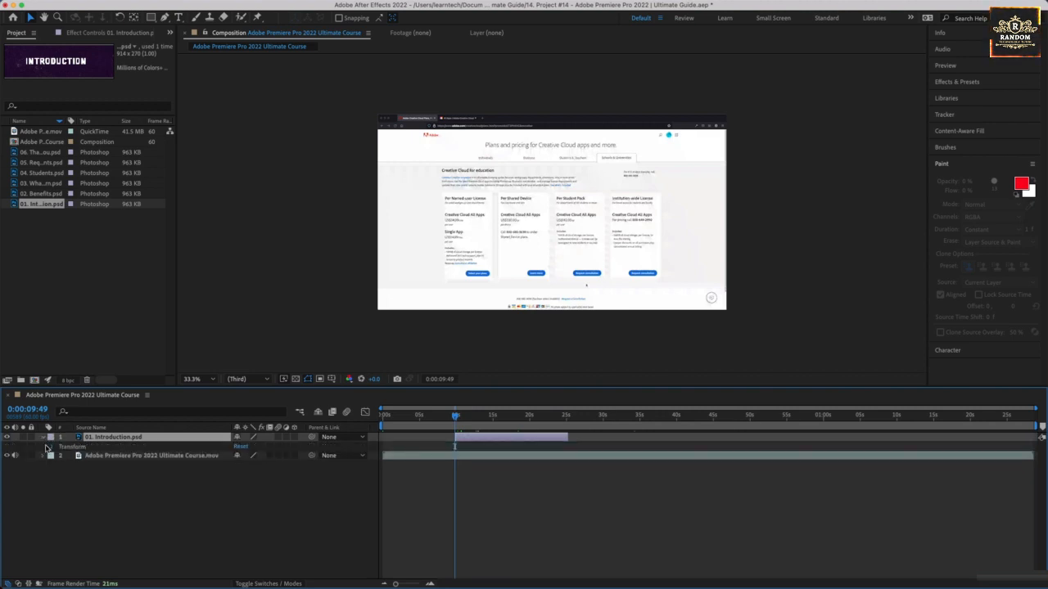
click(52, 447)
click(70, 493)
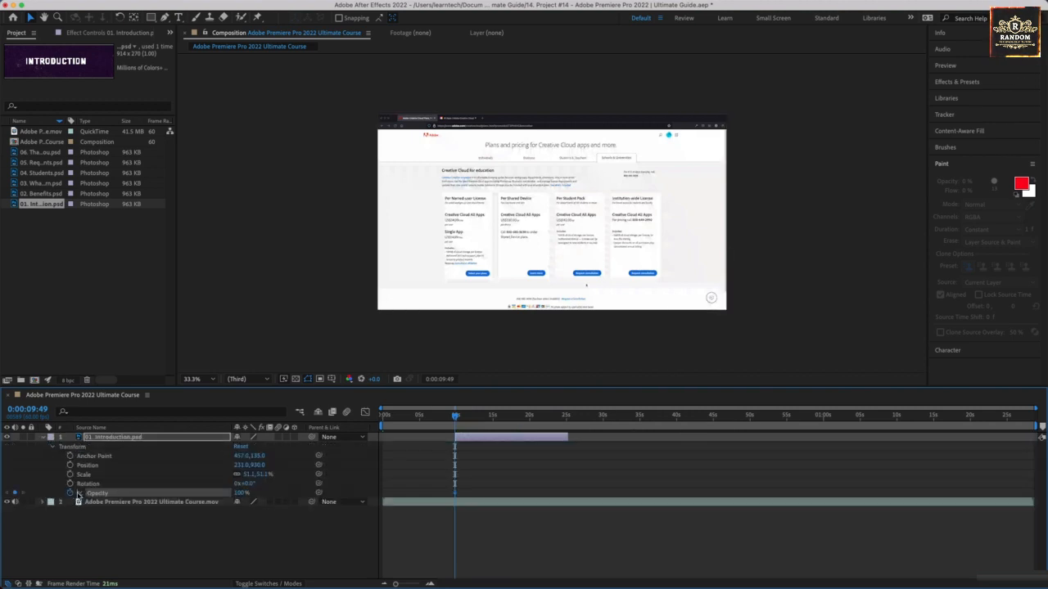
drag(239, 493, 113, 476)
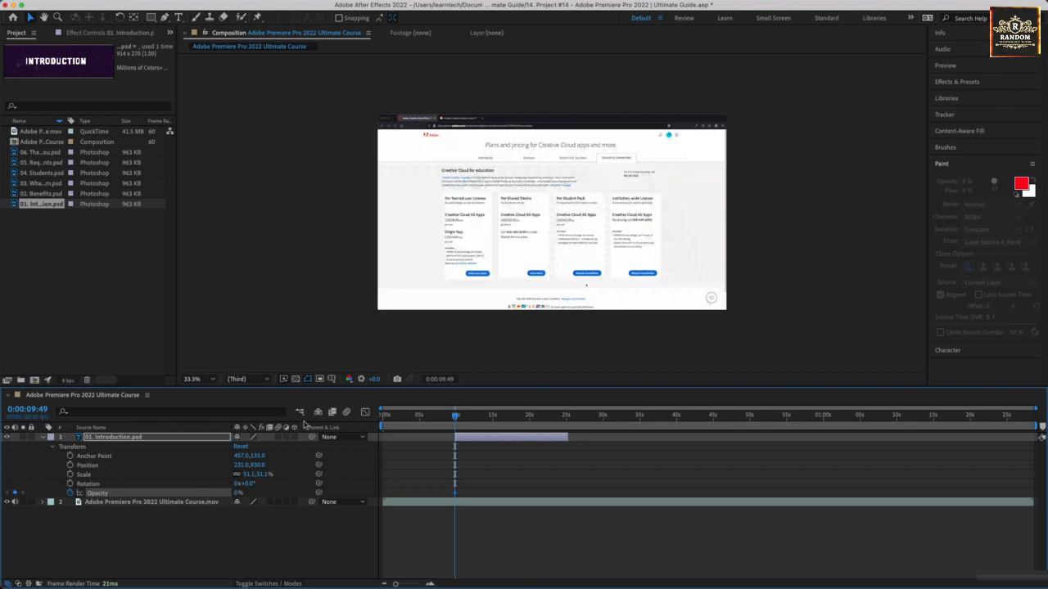
drag(454, 418, 471, 420)
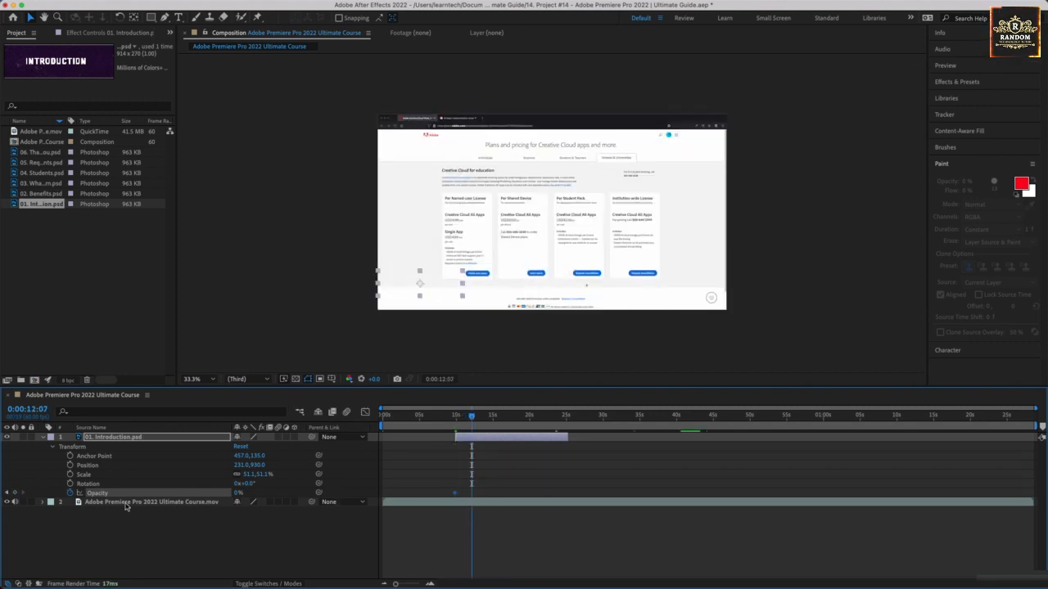
drag(238, 493, 458, 509)
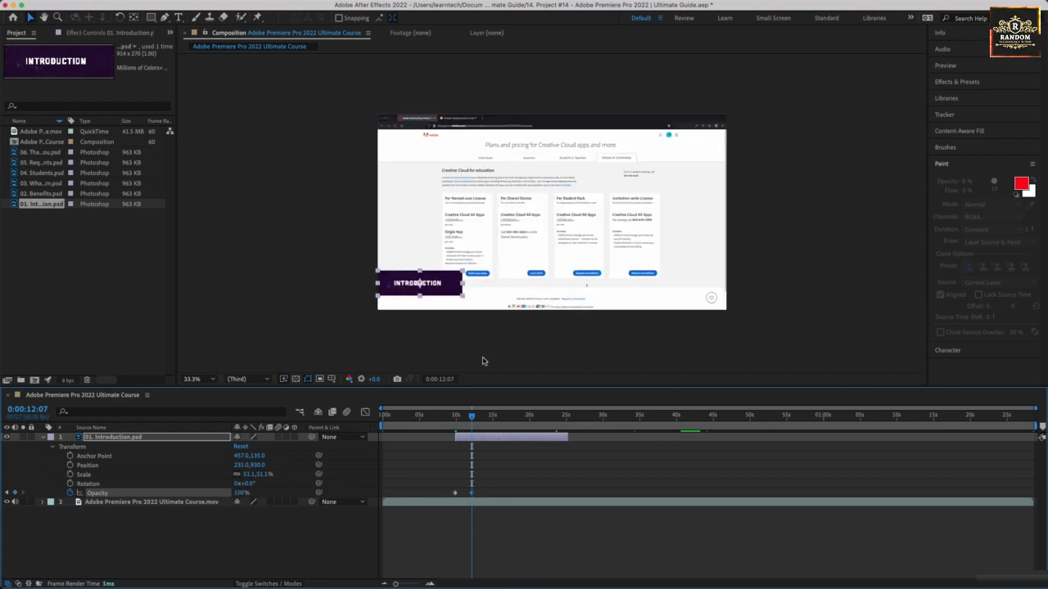
Preview the Introduction fade-in, move its 100% opacity keyframe earlier to about 11 seconds, and play it back again
drag(473, 420, 455, 420)
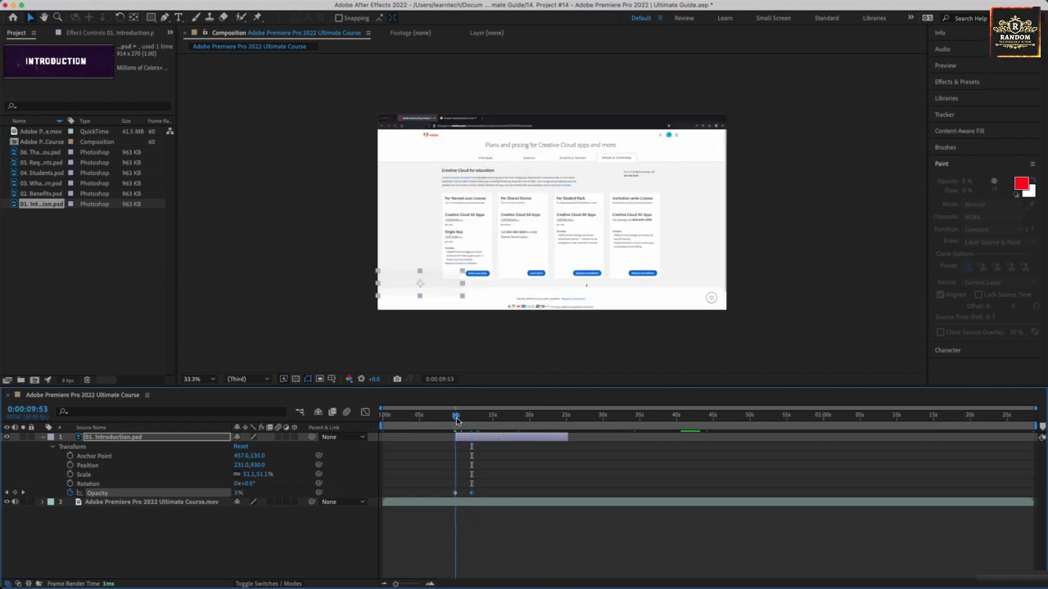
key(space)
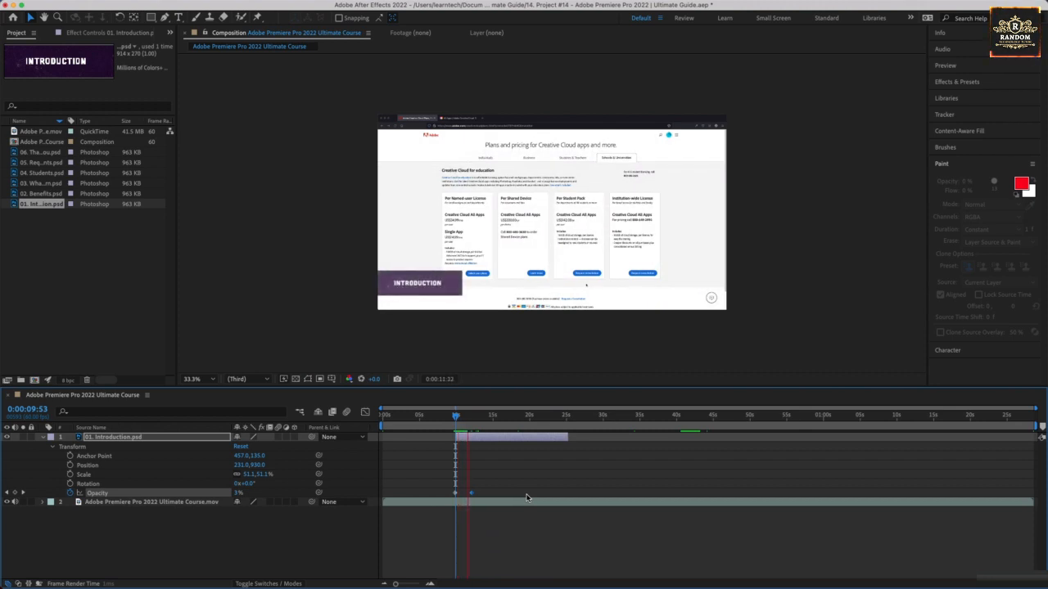
key(space)
drag(472, 497, 467, 495)
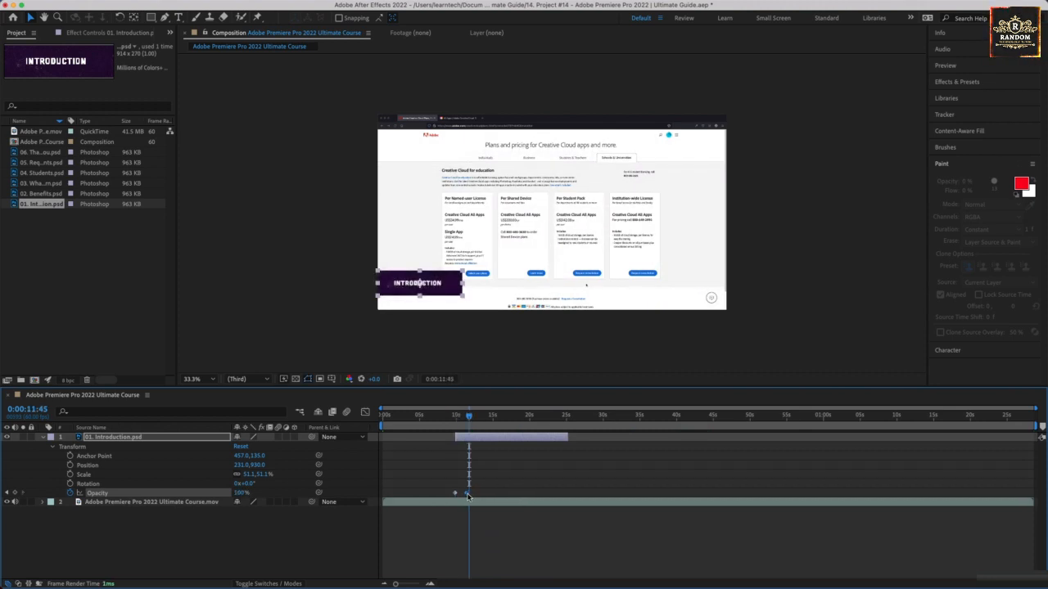
drag(465, 421, 456, 418)
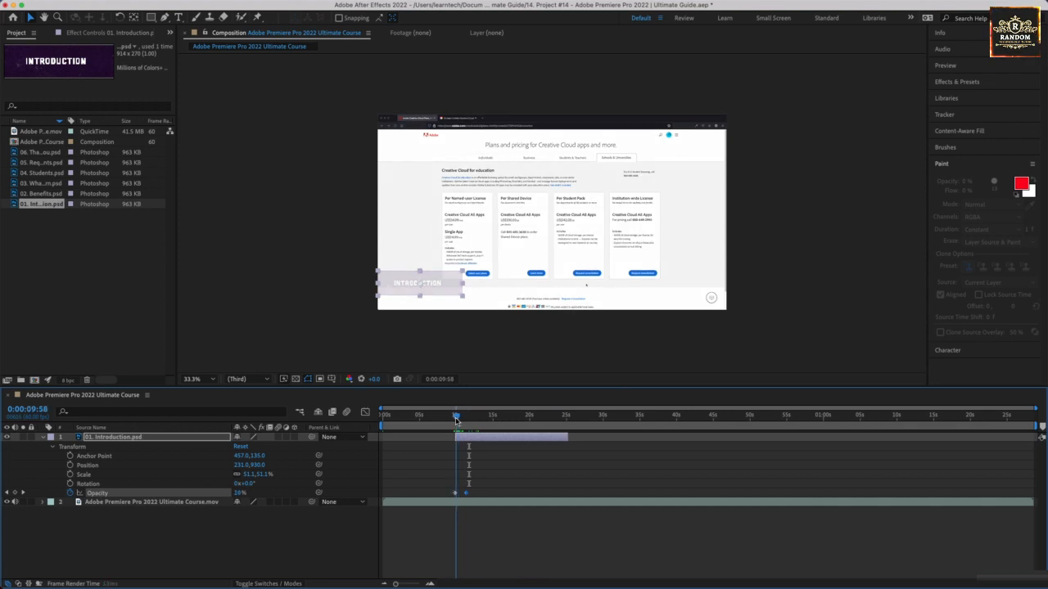
key(space)
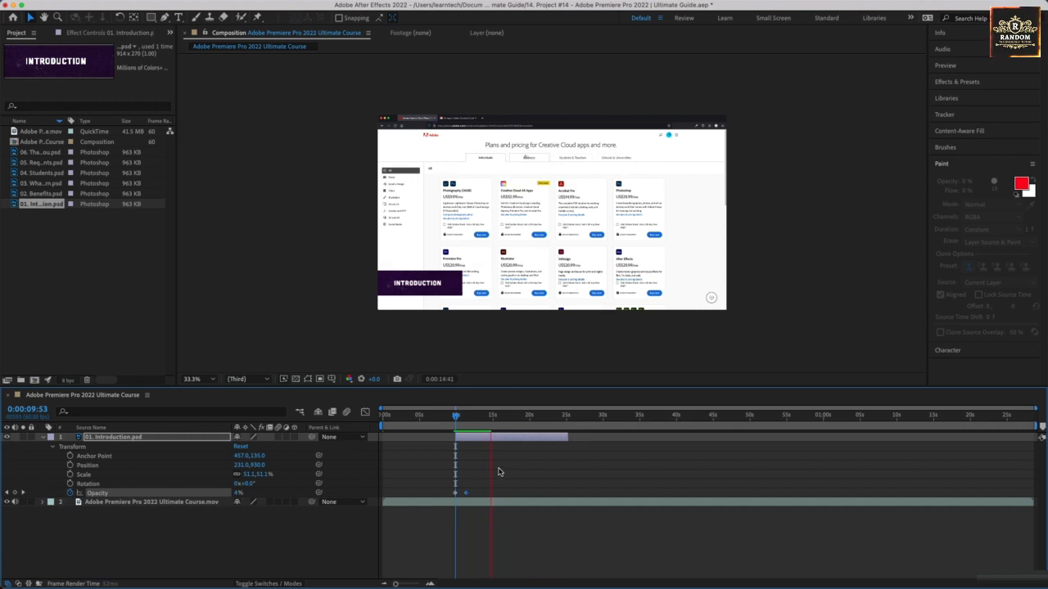
key(space)
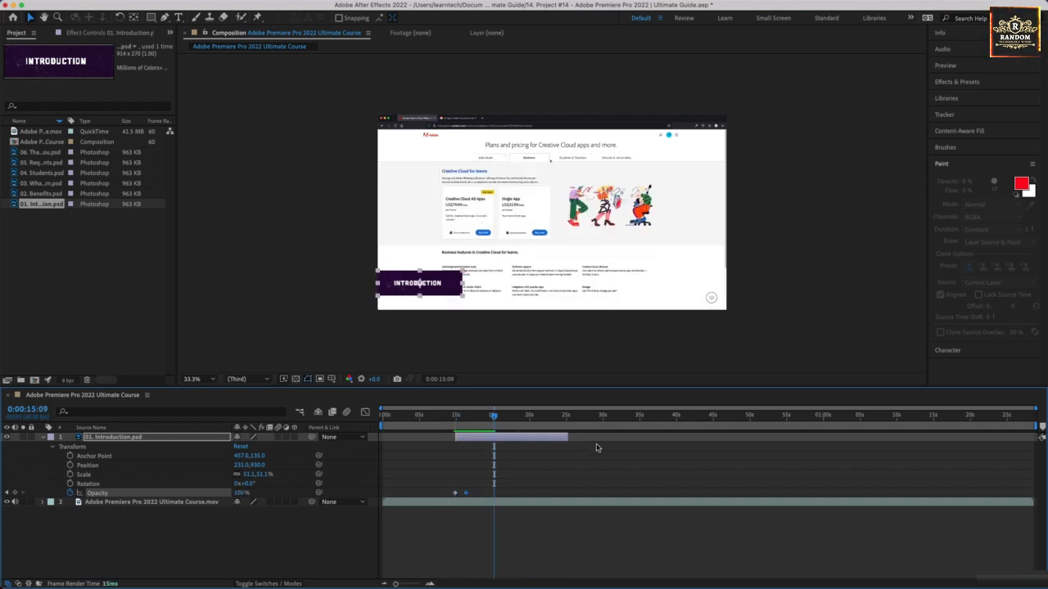
Trim the end of the Introduction layer to 0:00:15:09 and move the current time to 0:00:19:51
click(533, 439)
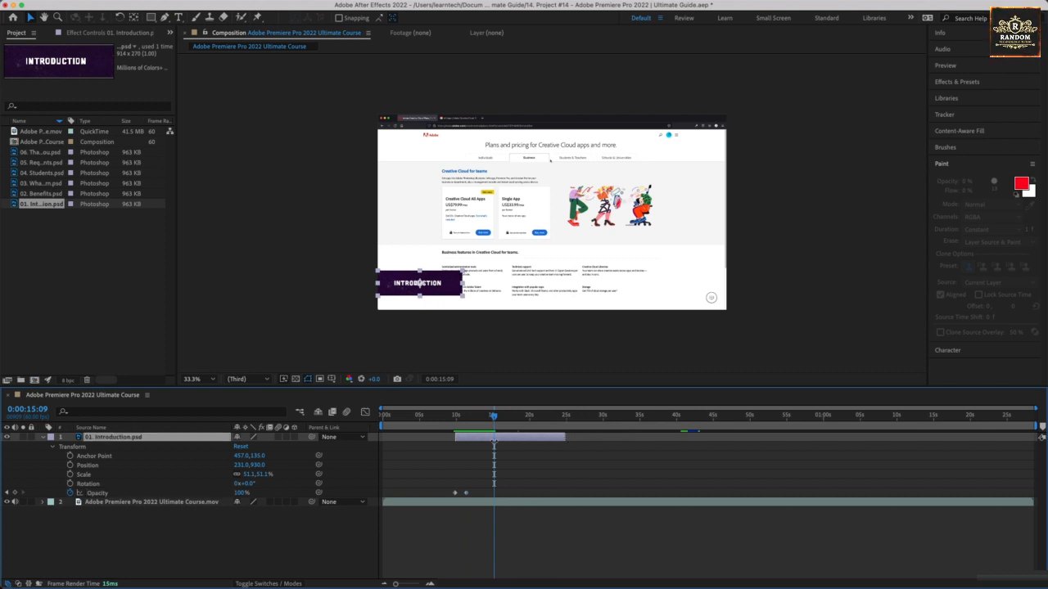
key(alt+bracketright)
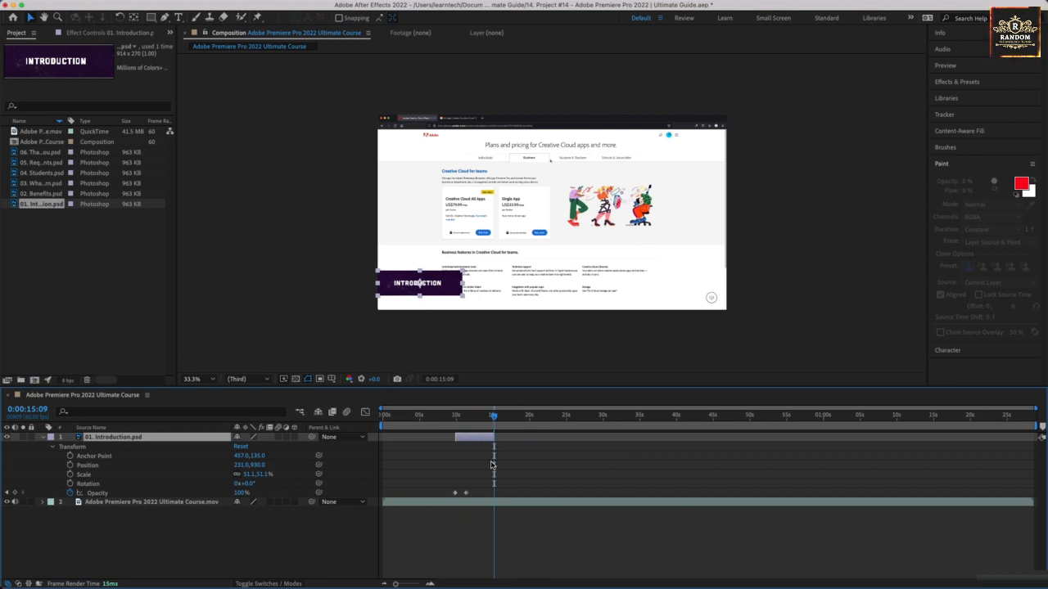
drag(459, 420, 528, 419)
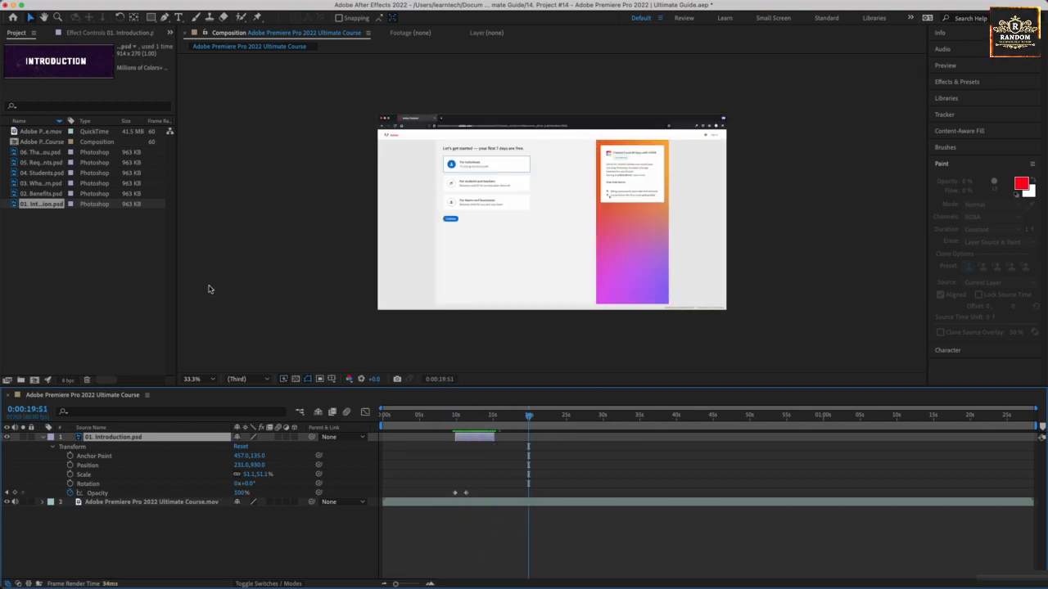
Add 02. Benefits.psd to the composition as a layer above the Introduction title
drag(52, 198, 173, 434)
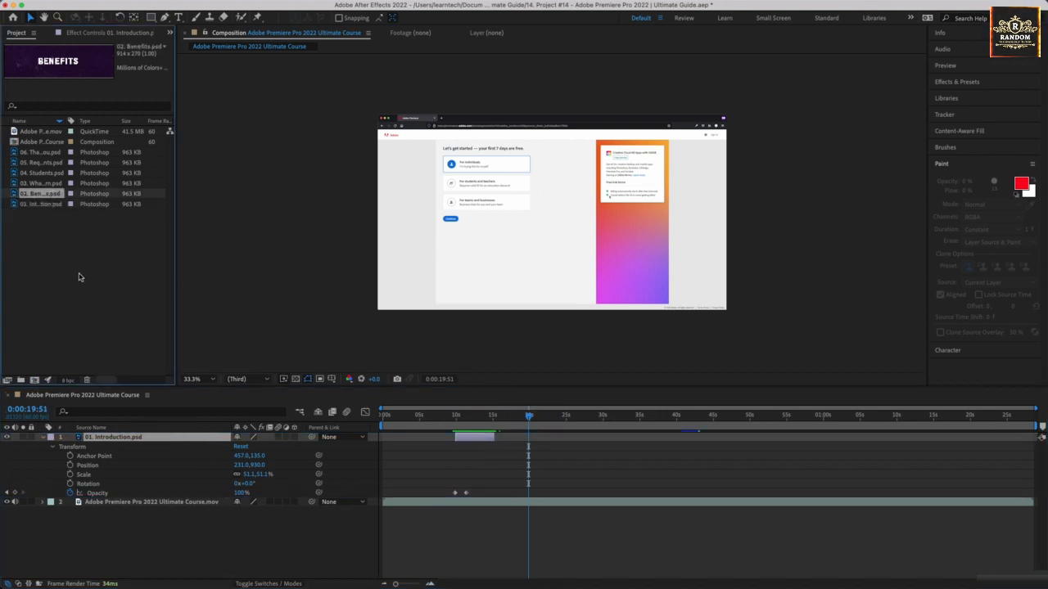
drag(41, 204, 78, 431)
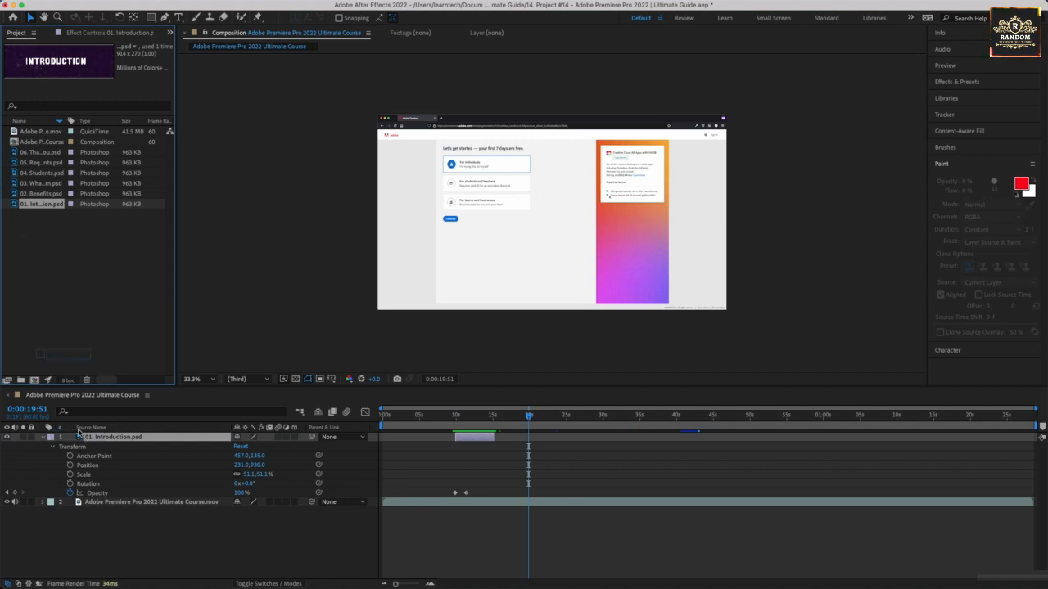
drag(42, 196, 80, 438)
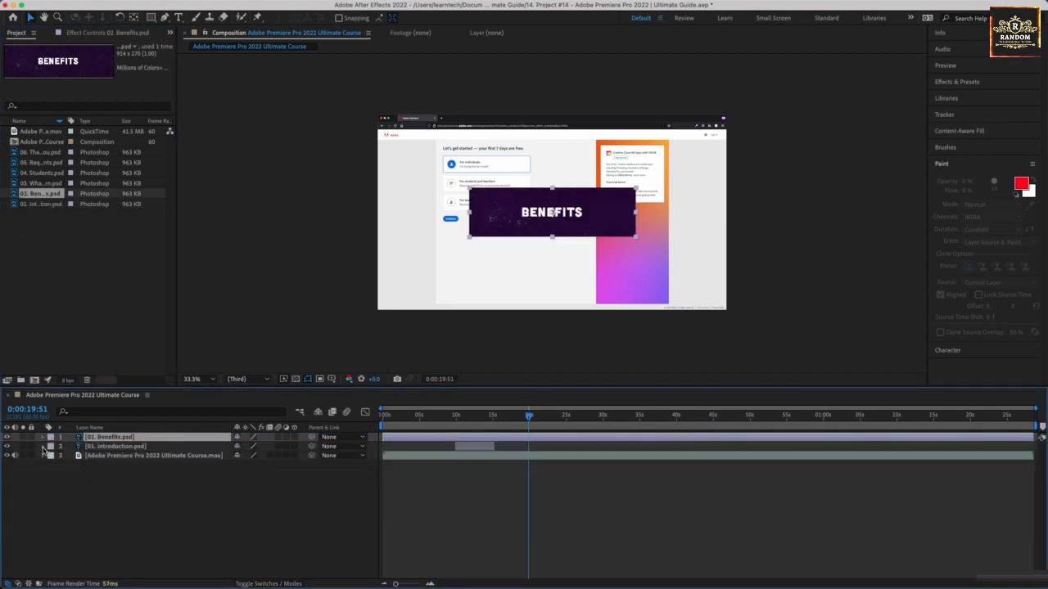
Scale the Benefits title to about 53% in the video frame's lower-left corner and trim its layer to run from about 20 to 25 seconds
click(473, 416)
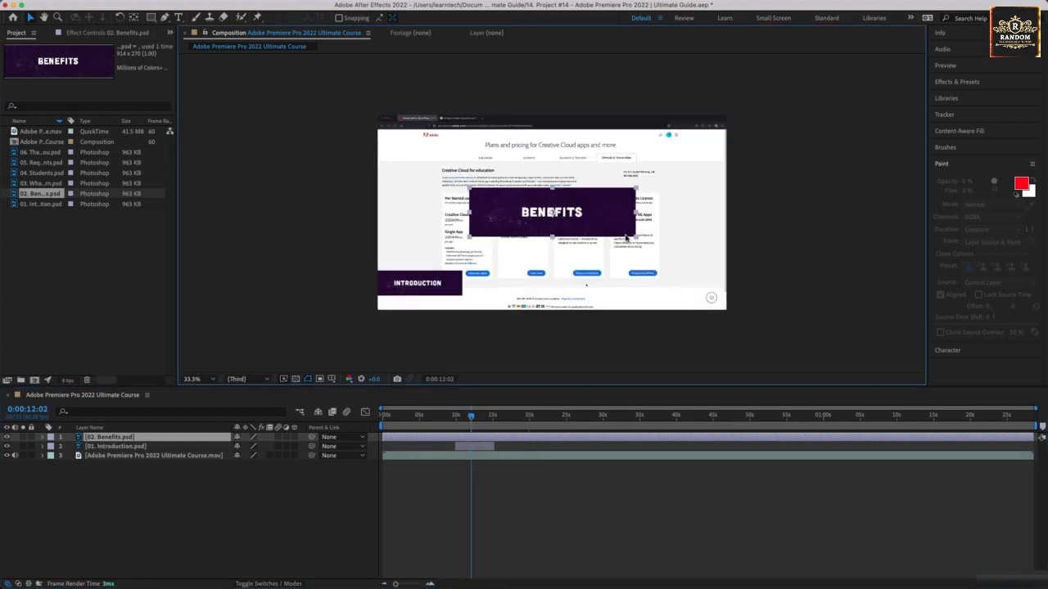
drag(632, 237, 449, 293)
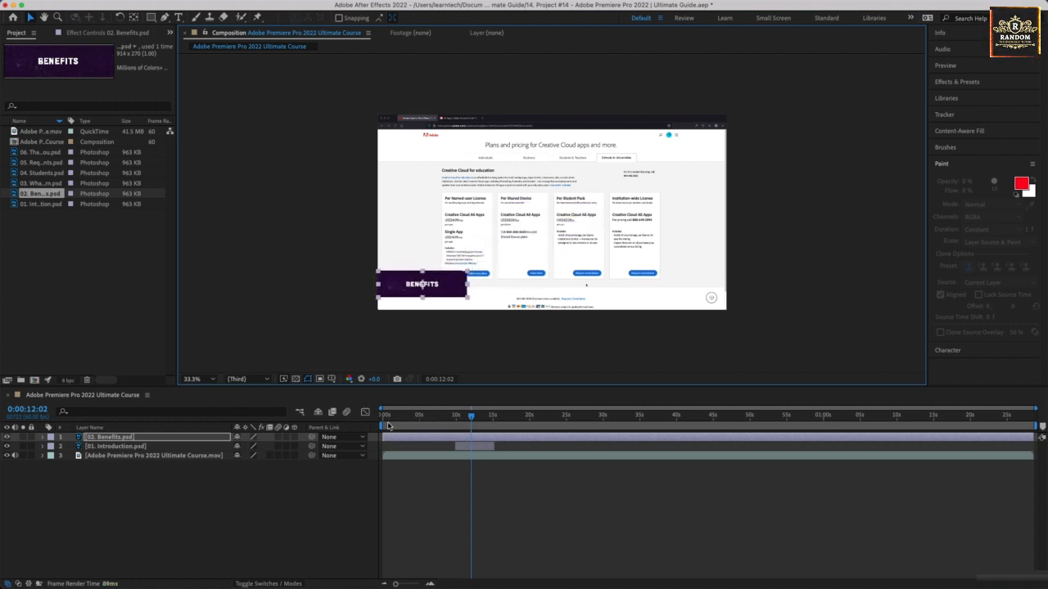
drag(384, 437, 530, 439)
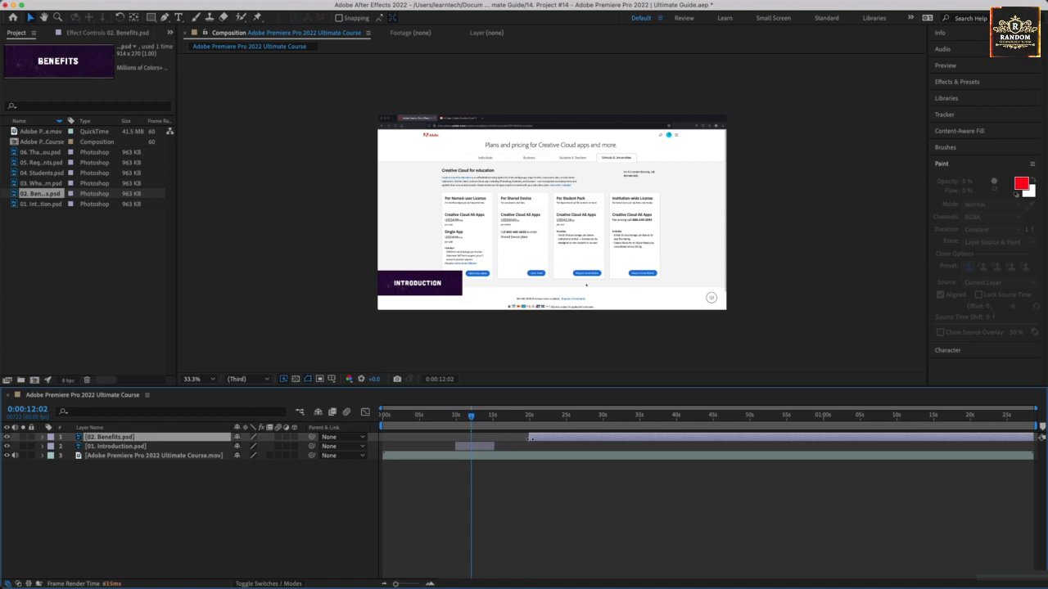
drag(1040, 437, 529, 417)
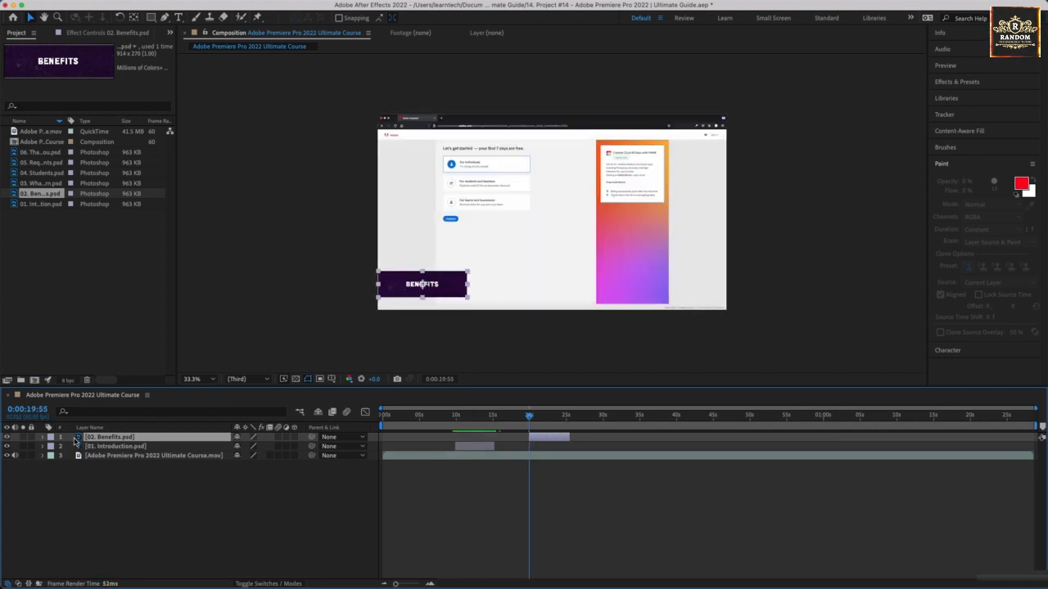
Keyframe the Benefits layer's opacity from 0% at 0:00:19:55 to 100% at 0:00:20:26
click(42, 438)
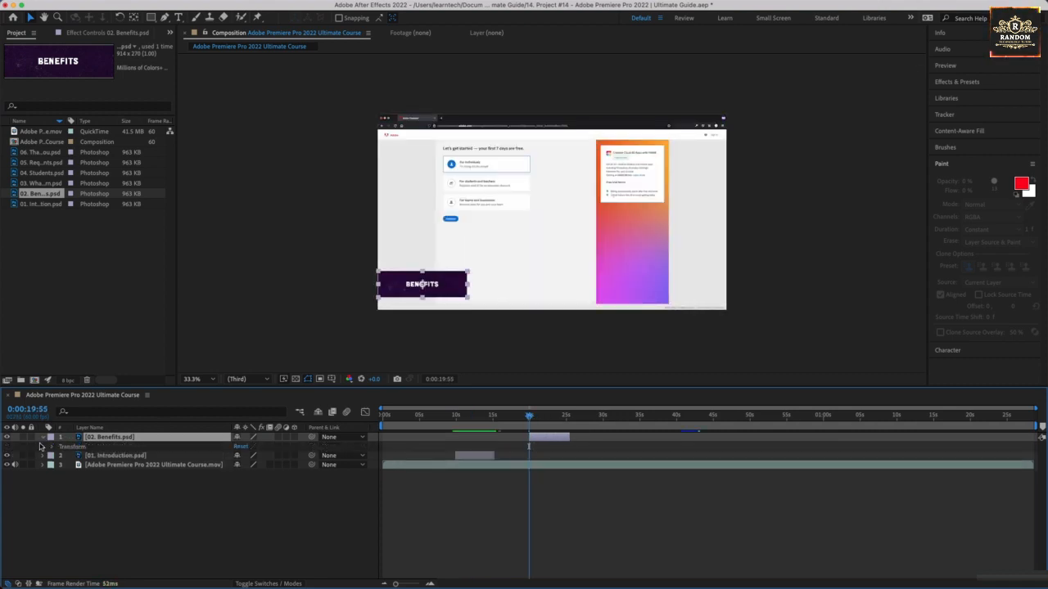
click(50, 448)
click(70, 493)
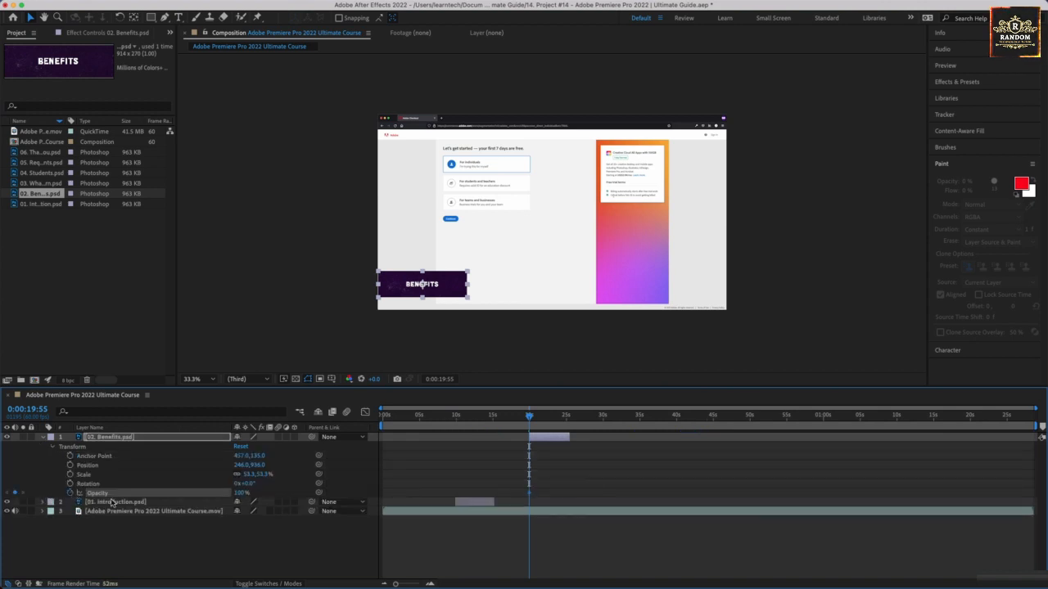
drag(240, 493, 198, 492)
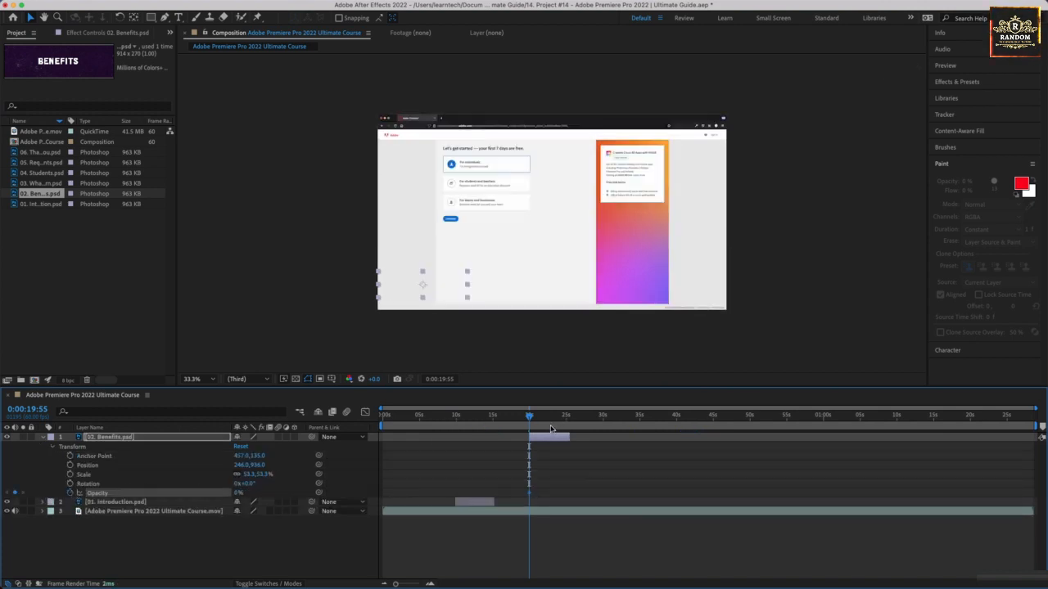
drag(530, 418, 533, 418)
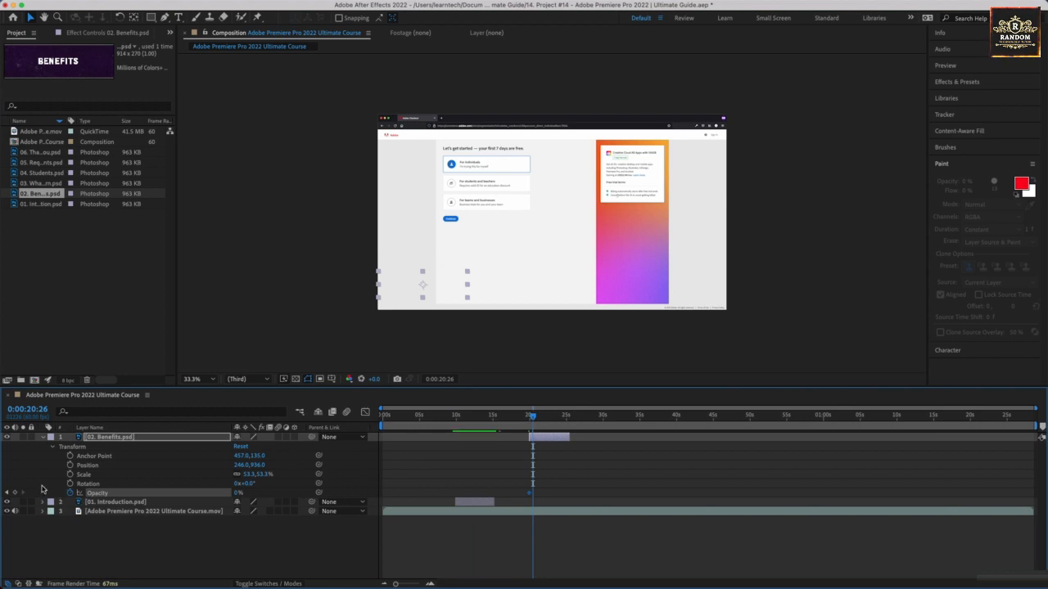
drag(199, 495, 413, 497)
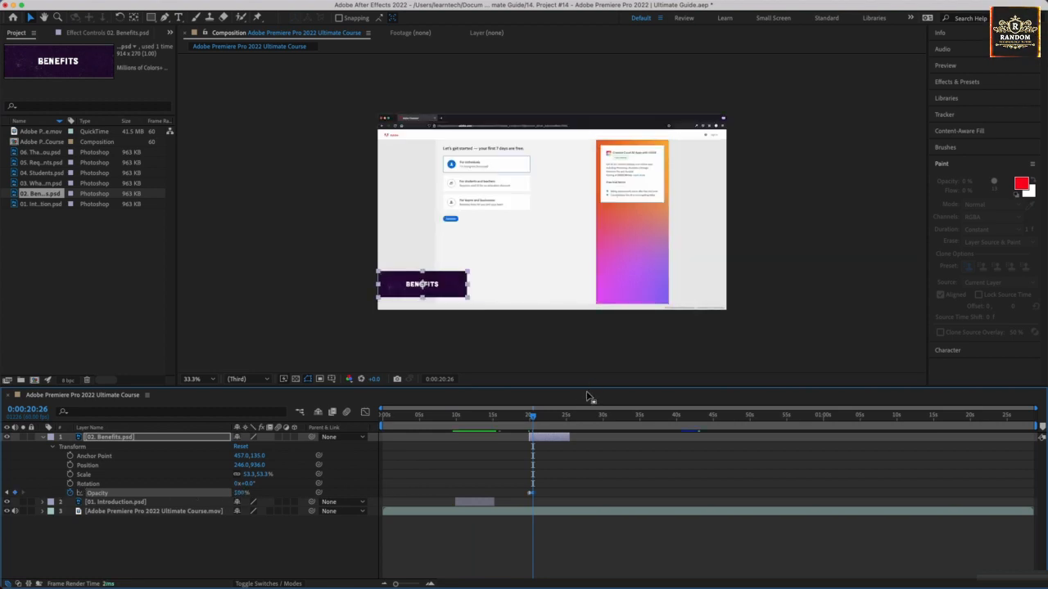
Nudge the Benefits title 3 pixels left to position 243, 936, flush with the video frame's edge
click(253, 277)
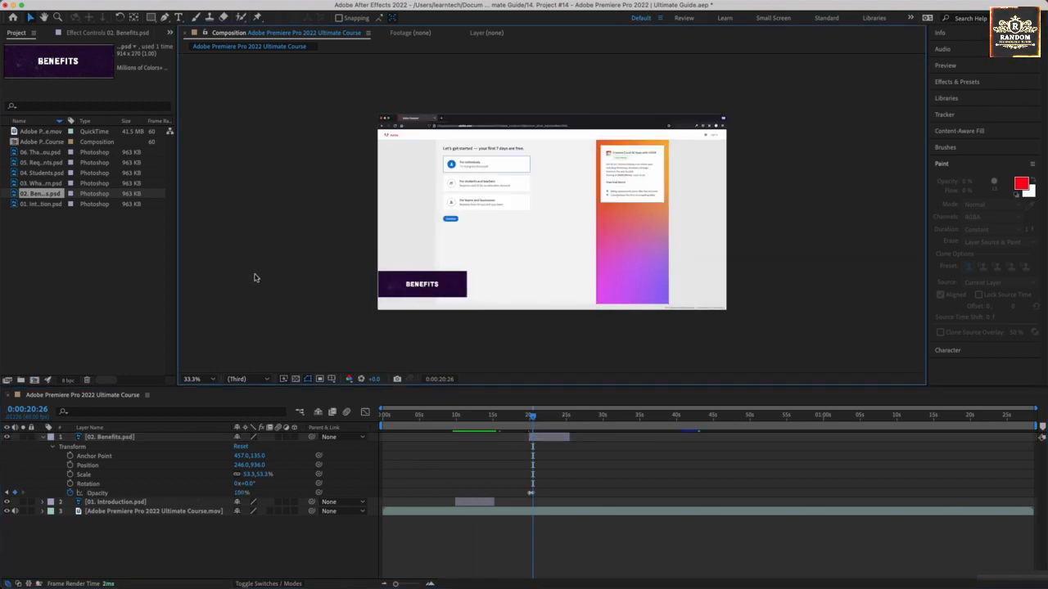
click(413, 294)
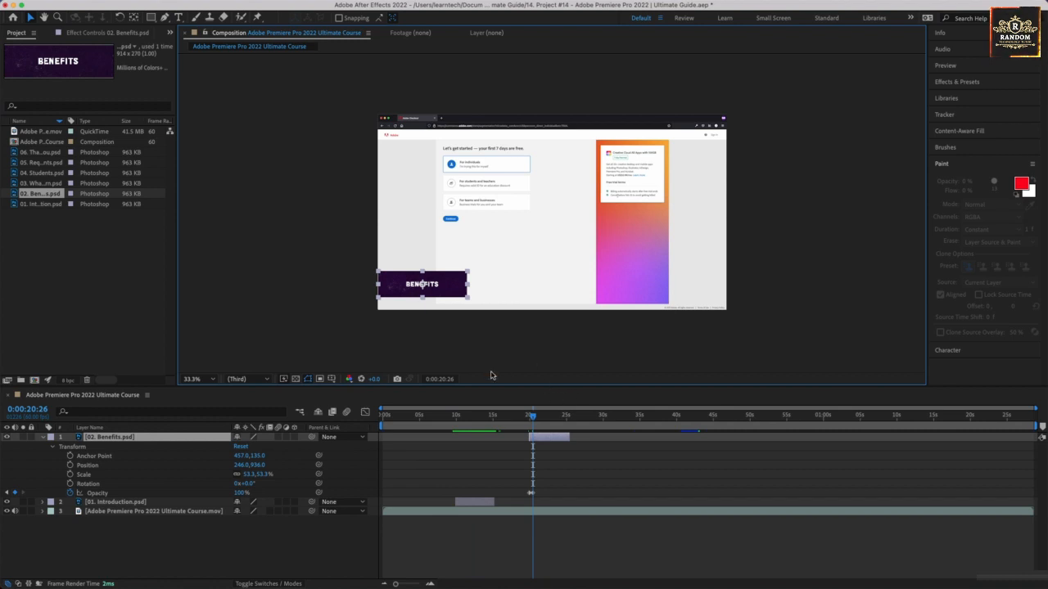
click(332, 284)
click(554, 443)
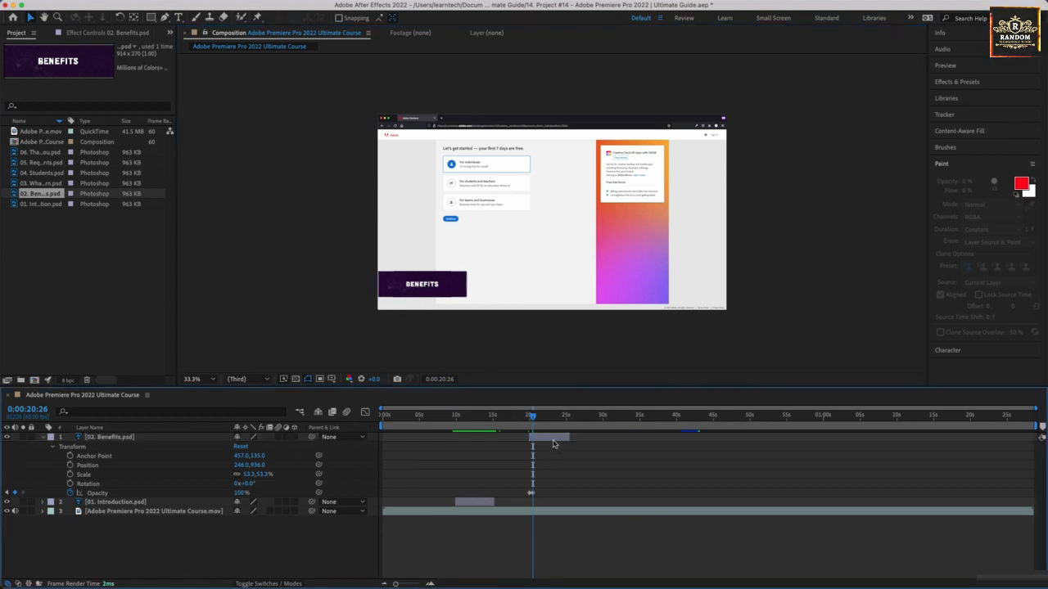
click(554, 437)
key(Left)
key(Left)
key(Left)
click(373, 322)
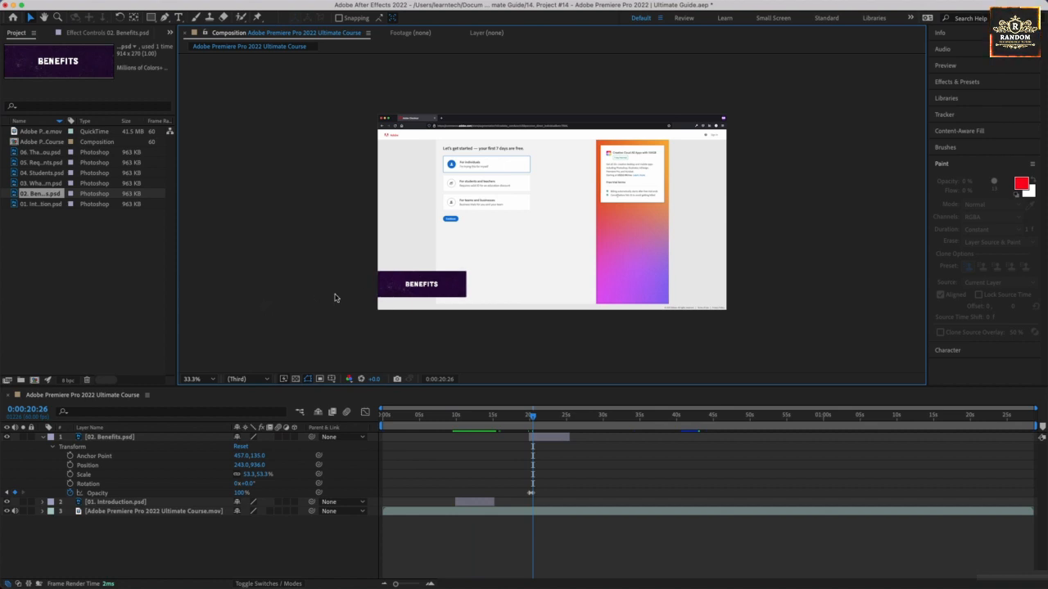
click(420, 284)
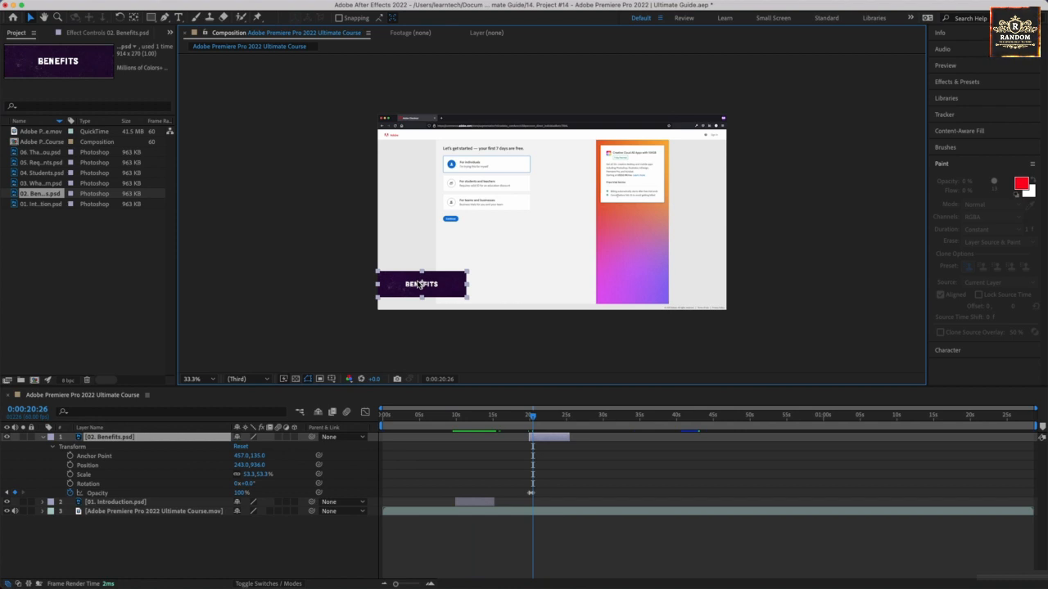
click(331, 286)
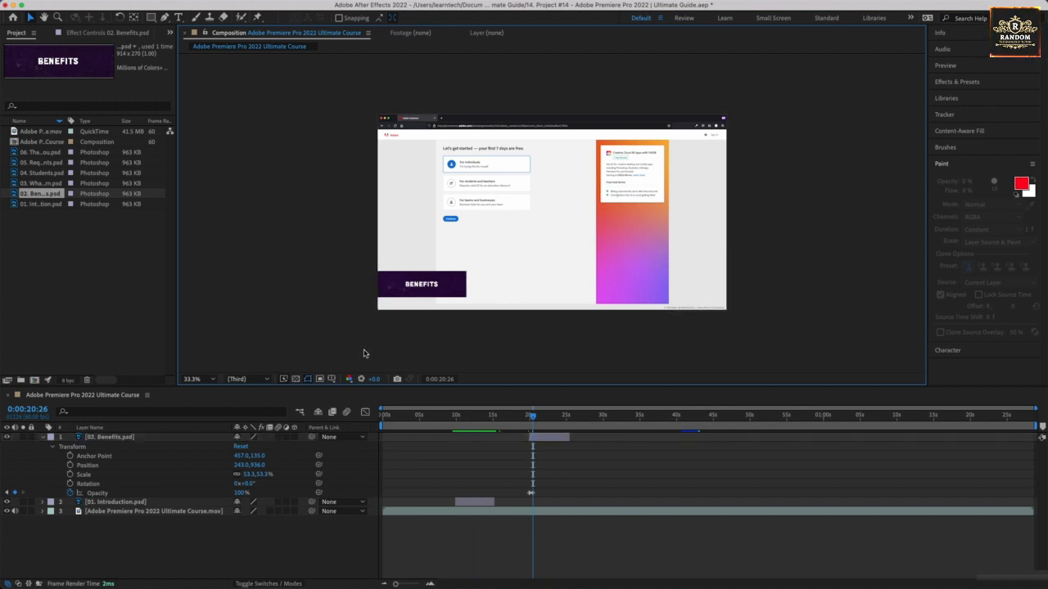
Preview the Benefits title's fade-in from 0:00:19:19 and play back the end of its layer
click(524, 416)
key(space)
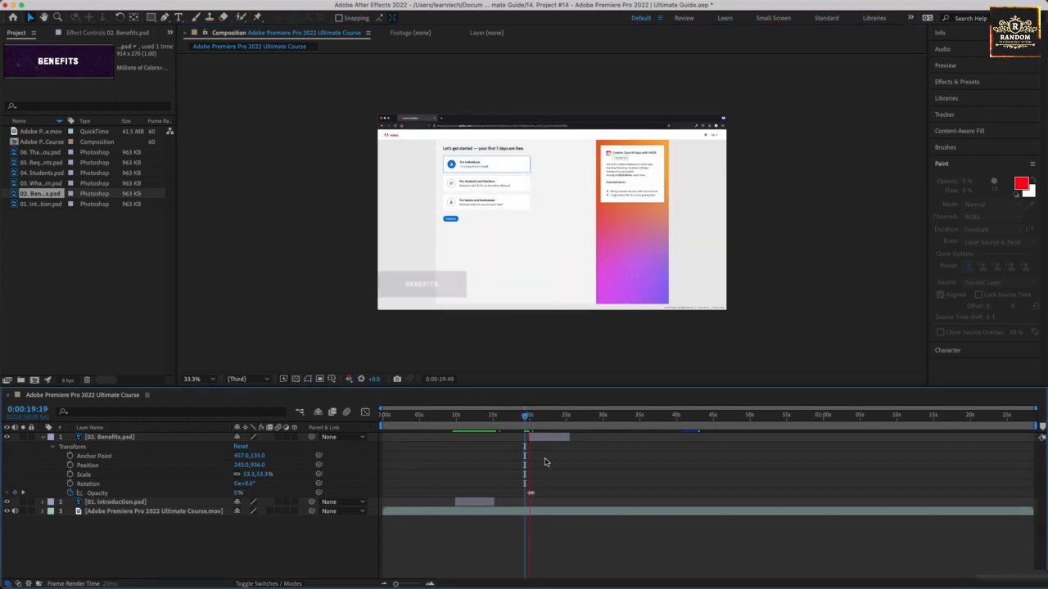
click(560, 418)
key(space)
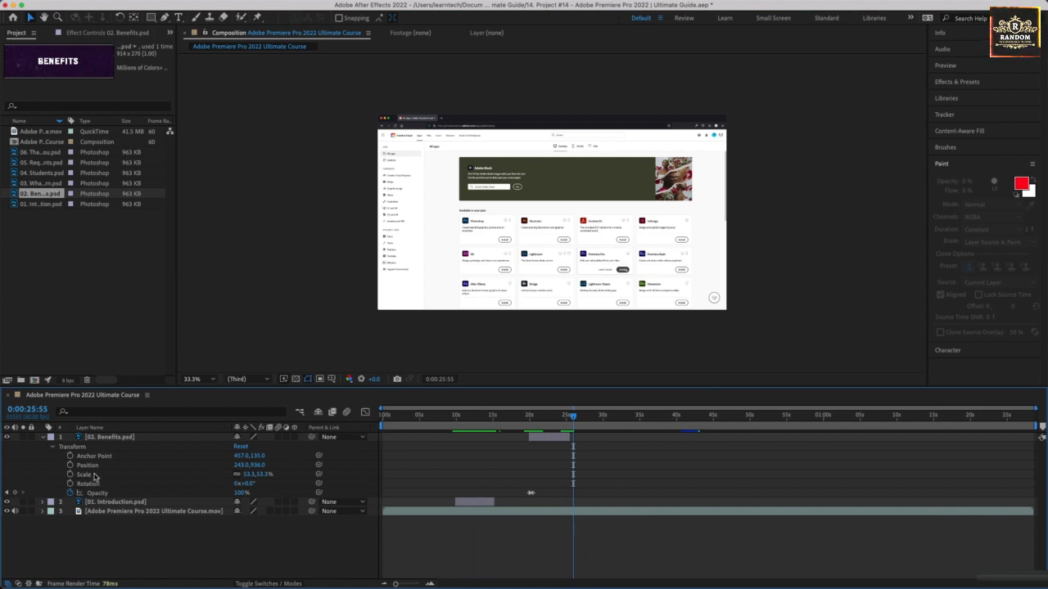
Add 03. What You Will Learn.psd above the Benefits layer and trim its start to about 30 seconds
click(41, 438)
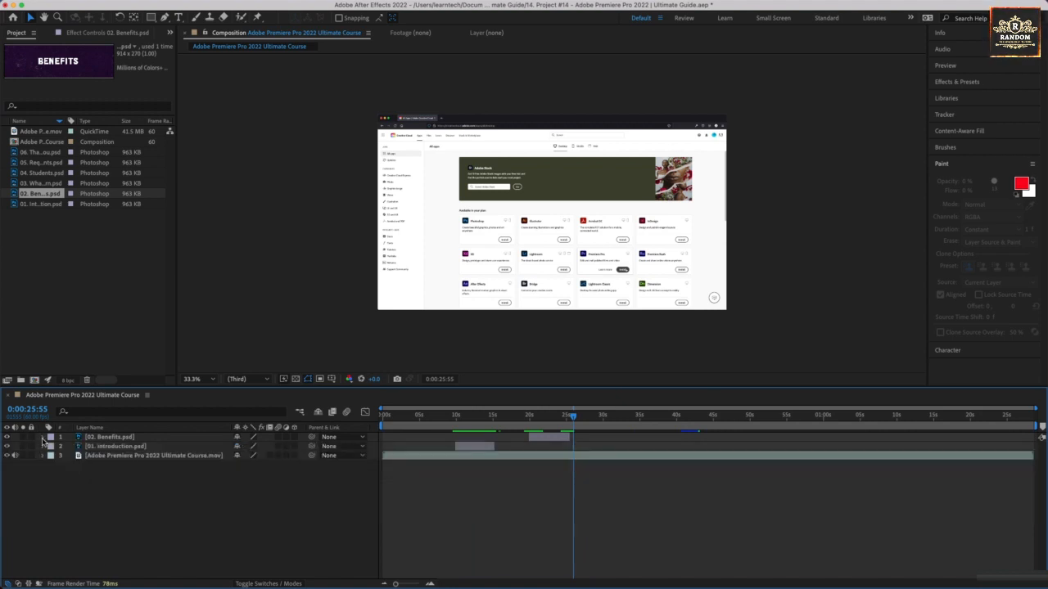
click(42, 183)
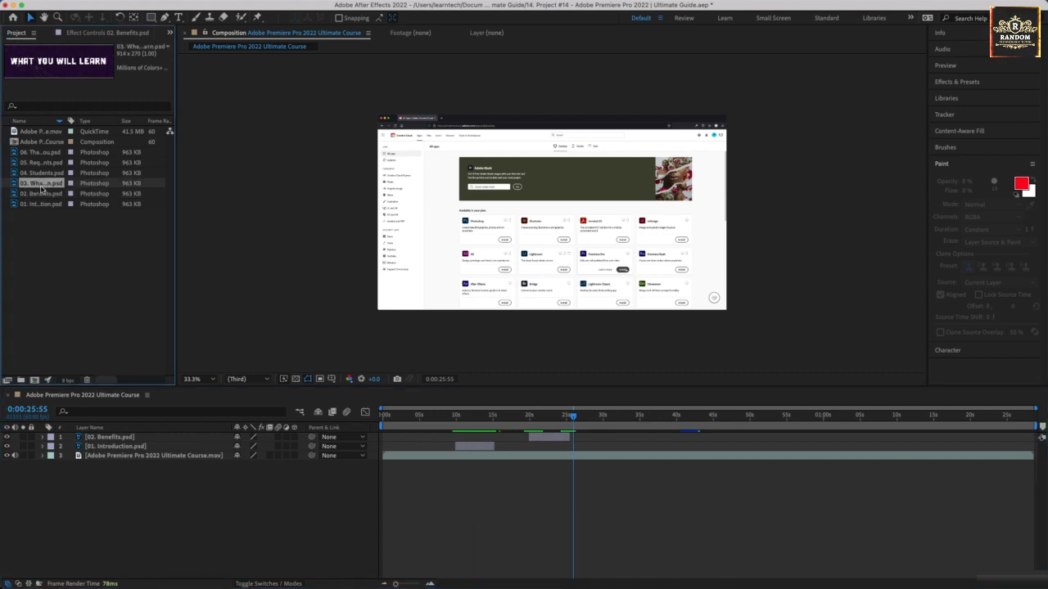
drag(42, 187, 100, 435)
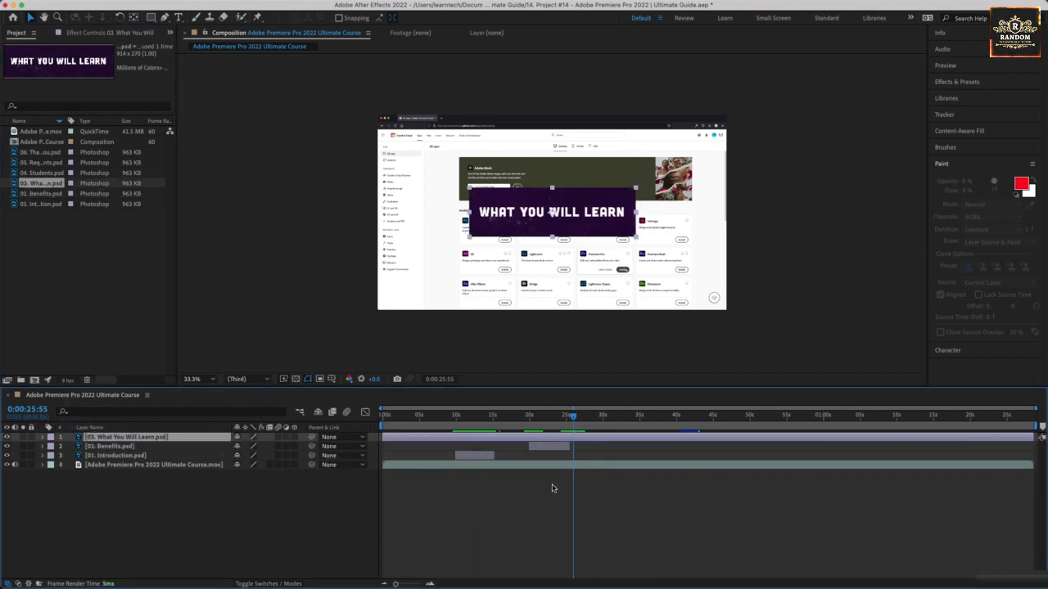
drag(383, 438, 600, 436)
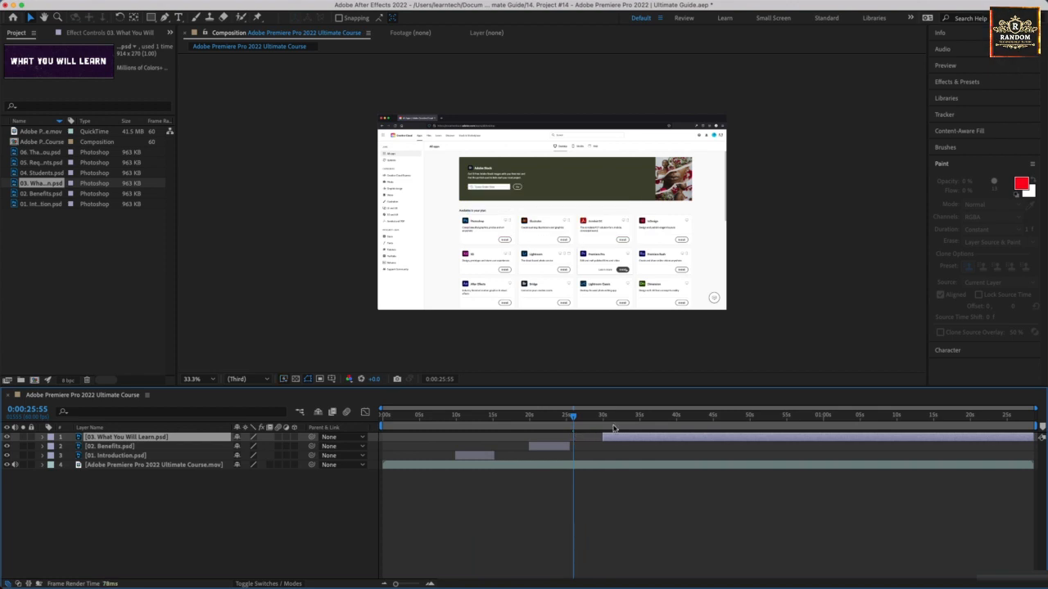
Scale the What You Will Learn title to about 56% near the frame's lower-left corner and trim its layer's end to 0:00:35:05
click(603, 416)
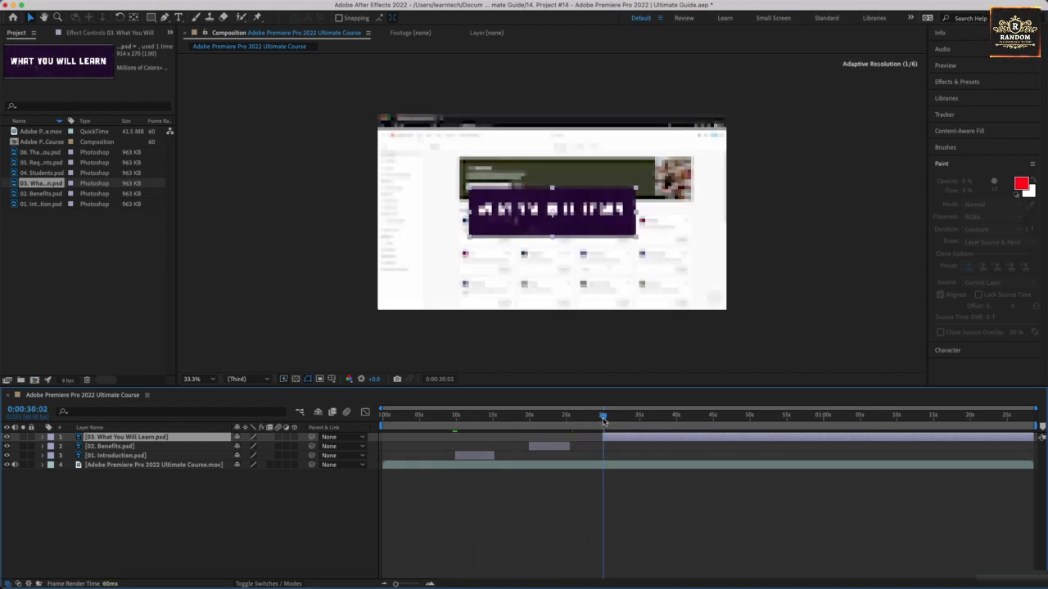
drag(636, 238, 449, 283)
click(603, 417)
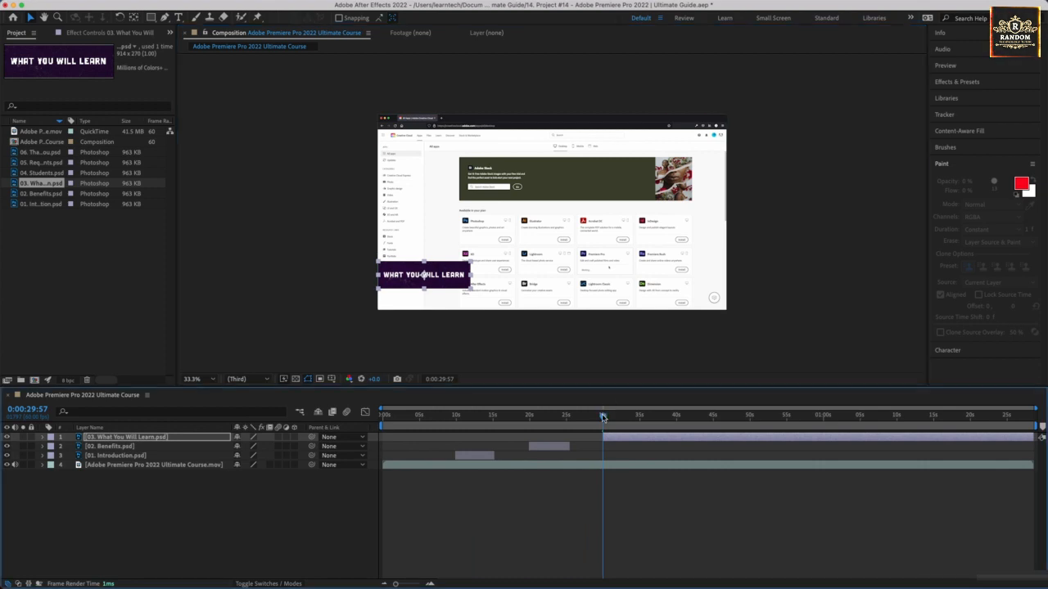
drag(602, 417, 640, 418)
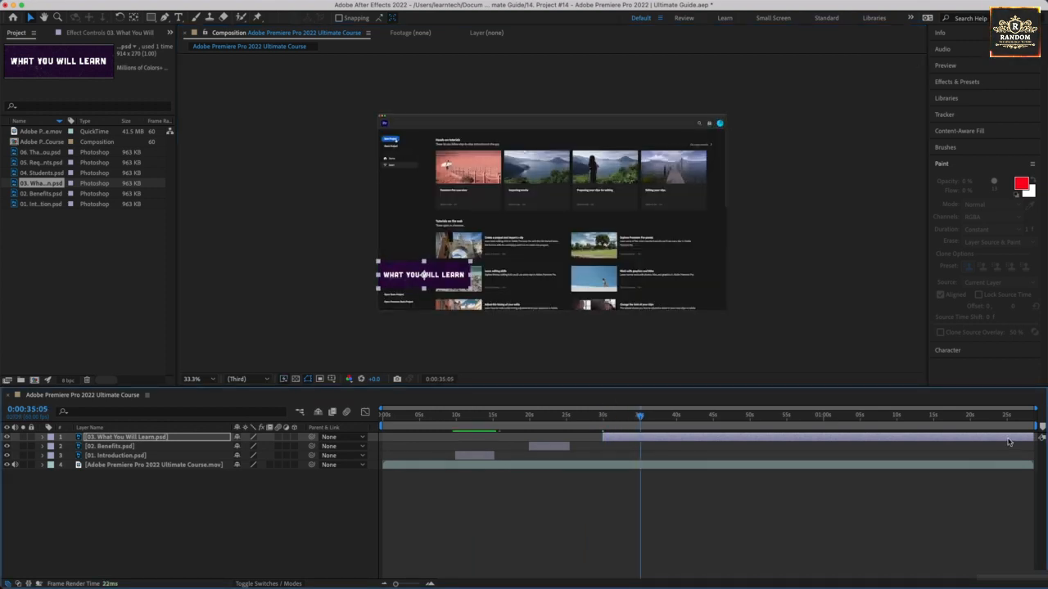
drag(1041, 437, 602, 419)
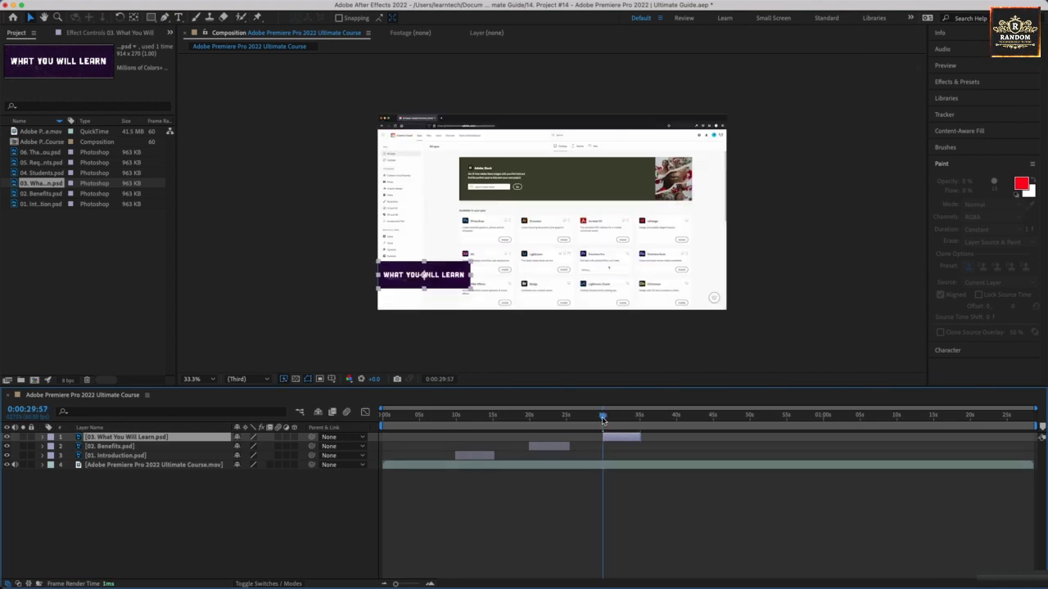
Expand the transform properties of the What You Will Learn layer
click(43, 438)
click(52, 447)
click(96, 493)
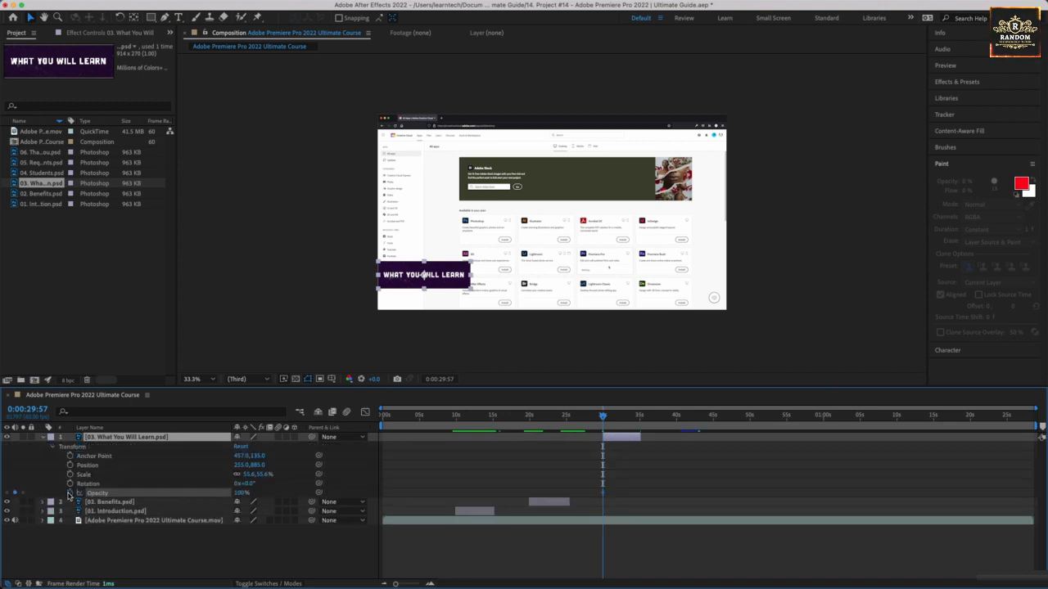
drag(171, 491, 132, 489)
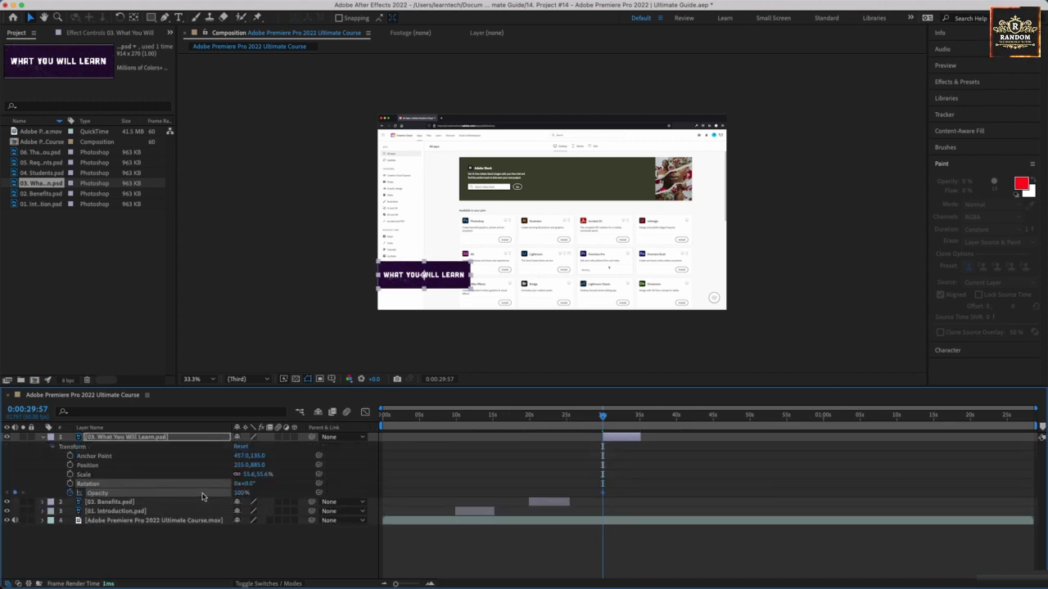
click(243, 492)
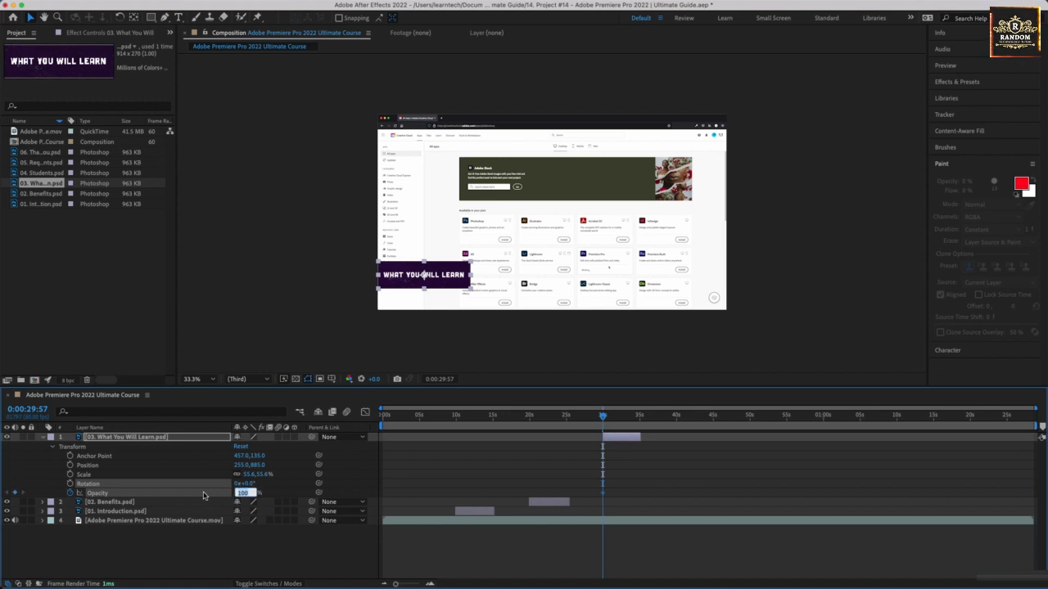
click(204, 496)
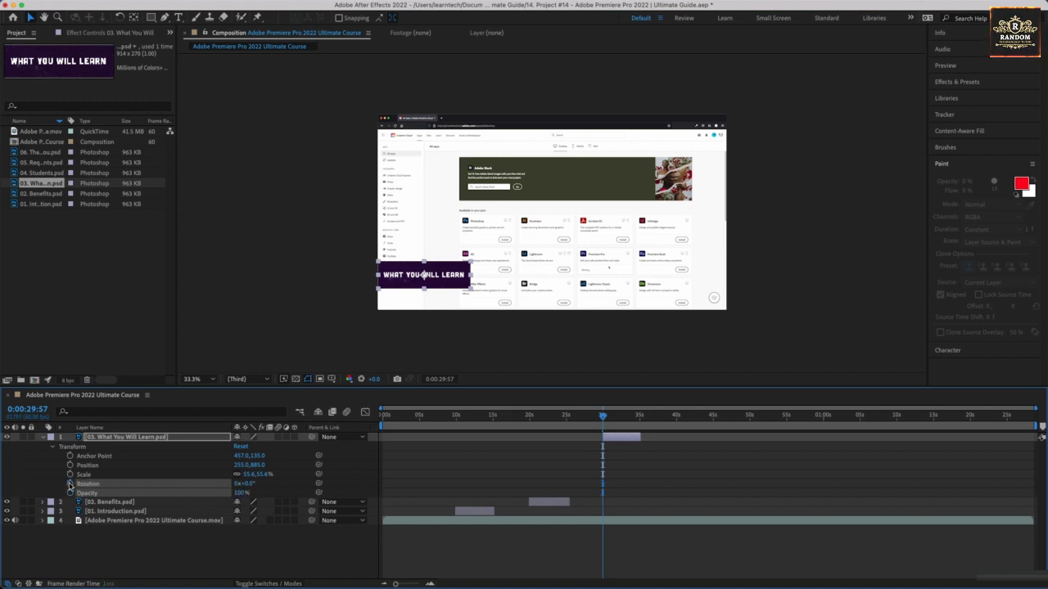
click(69, 484)
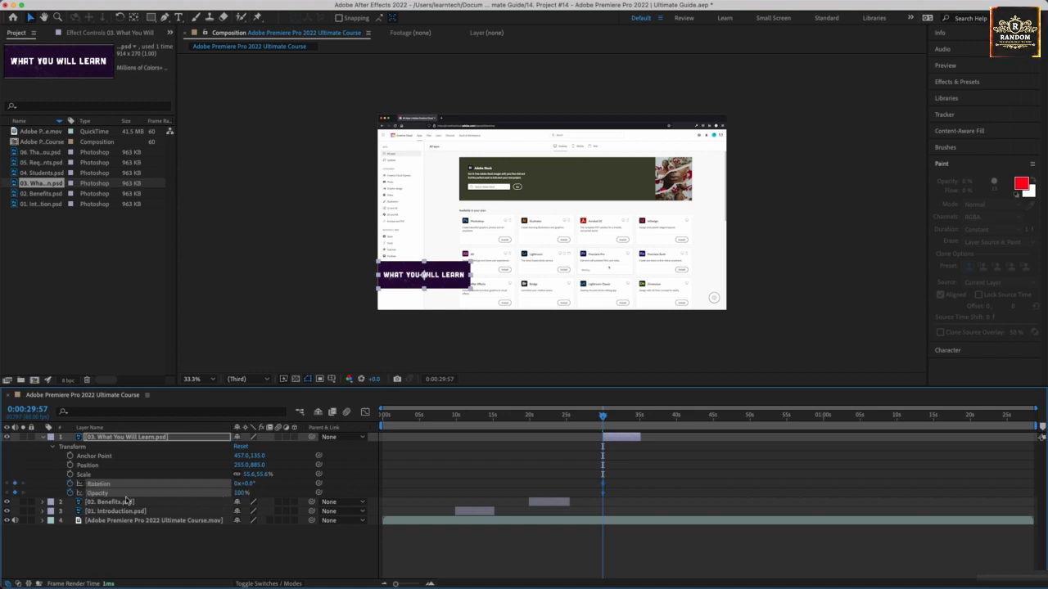
click(69, 483)
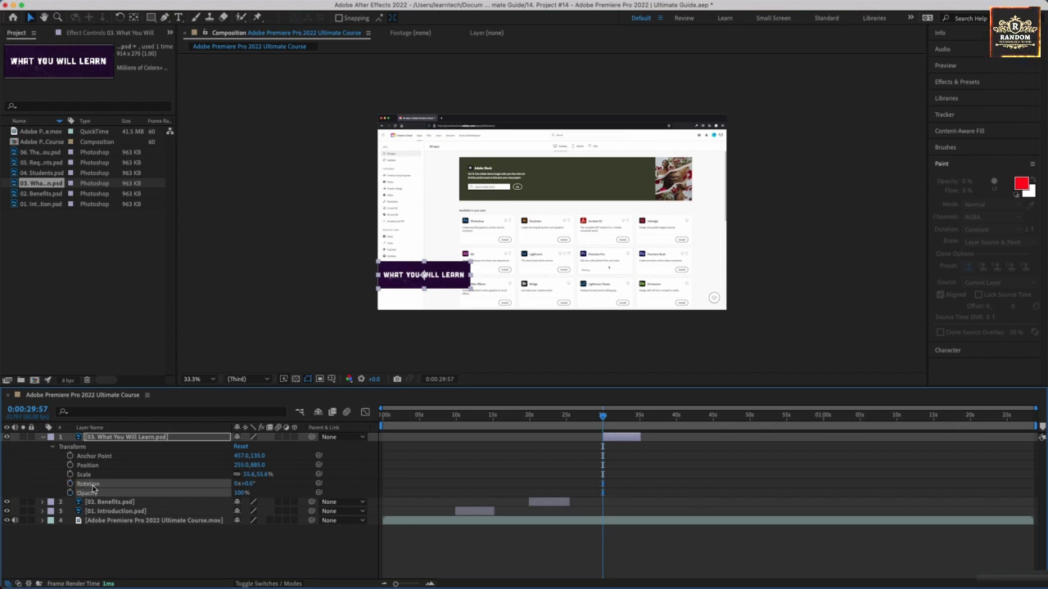
super+click(92, 487)
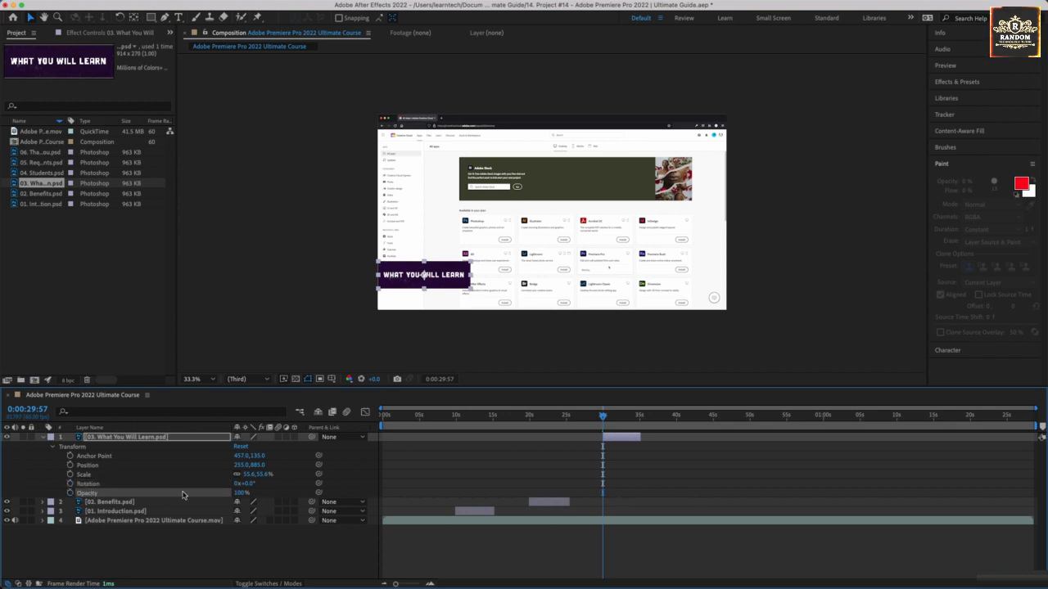
Keyframe the What You Will Learn layer's Opacity from 0% at 0:00:29:57 to 100% at 0:00:30:37
click(71, 493)
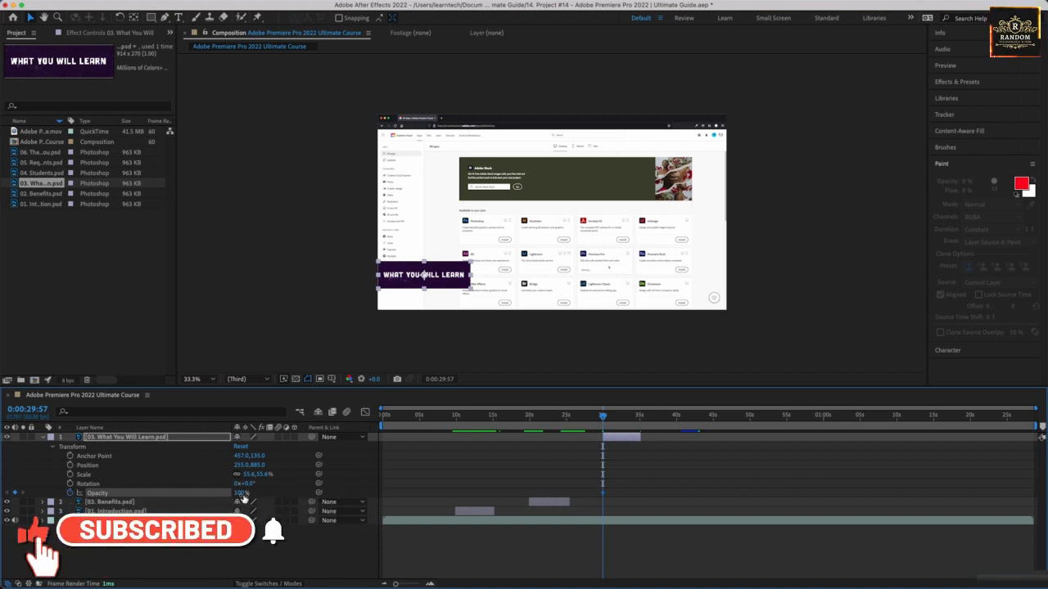
drag(240, 492, 160, 484)
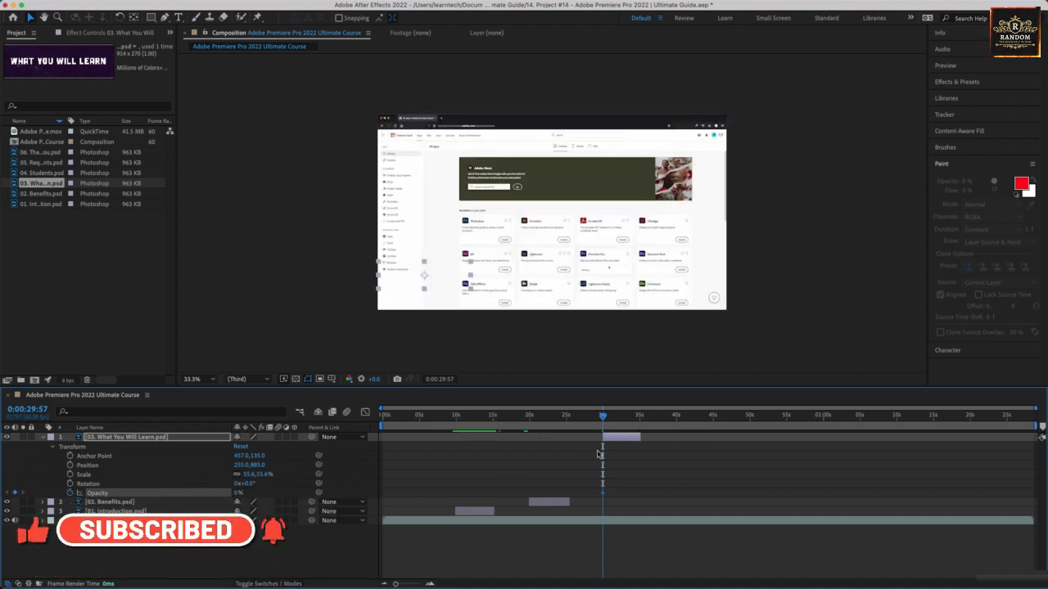
drag(602, 418, 607, 419)
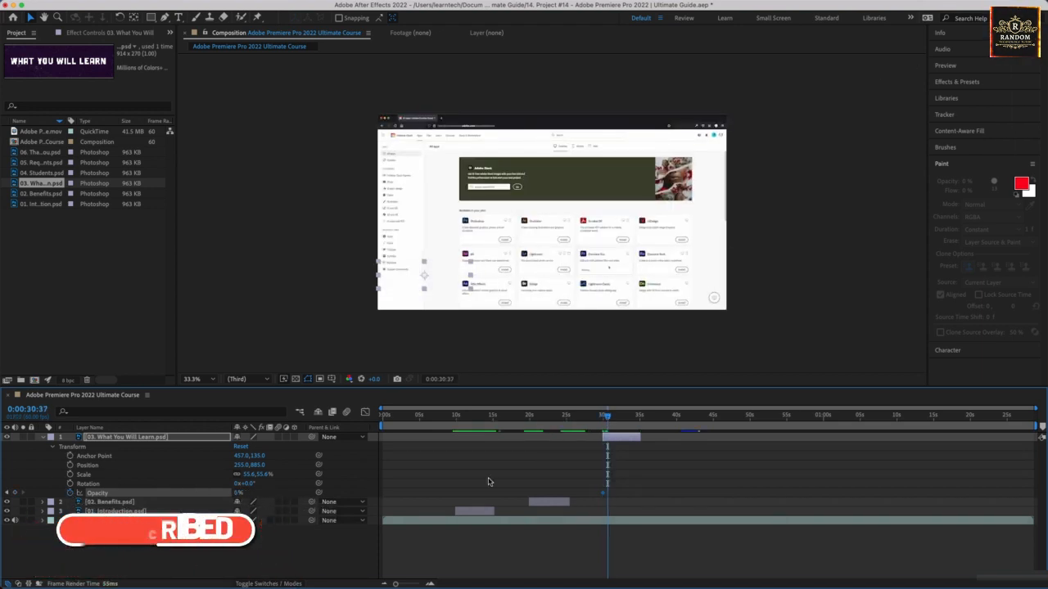
drag(240, 494, 428, 477)
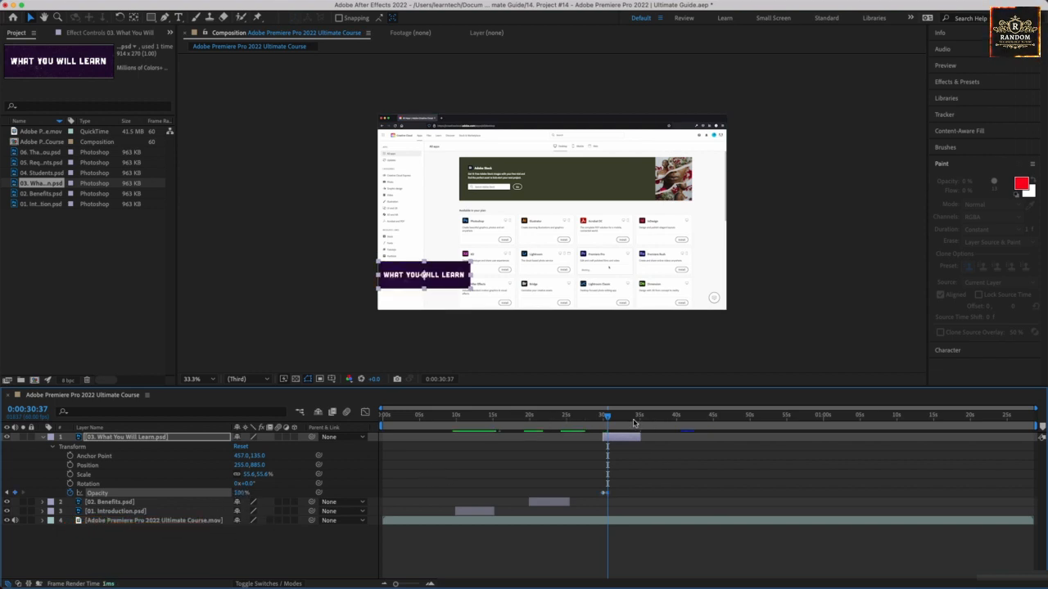
Preview the What You Will Learn fade-in, shorten its layer to end at about 32 seconds, and save the project
drag(607, 417, 604, 420)
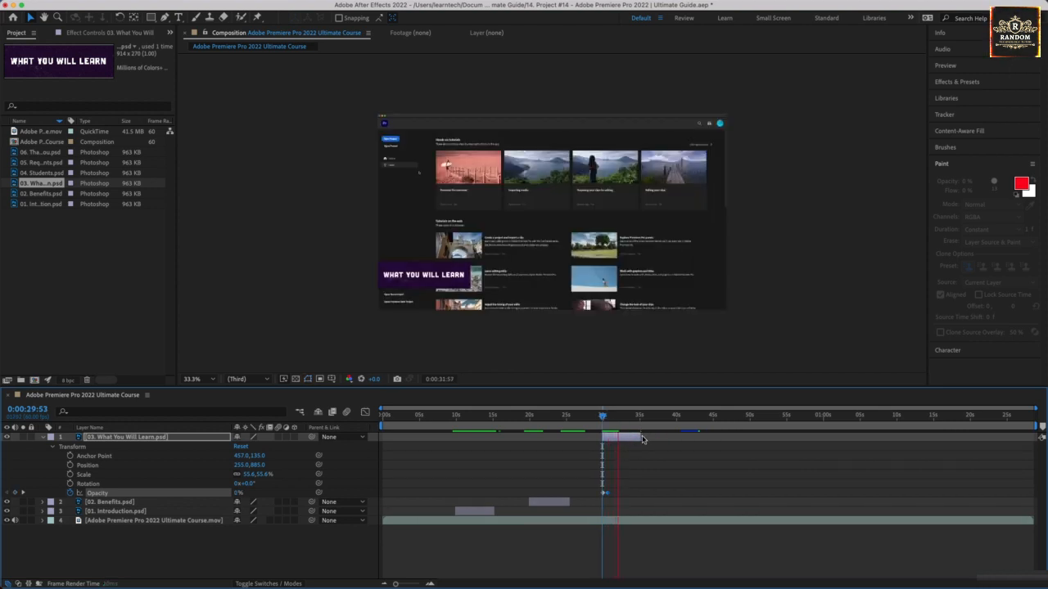
key(space)
drag(625, 438, 619, 438)
key(space)
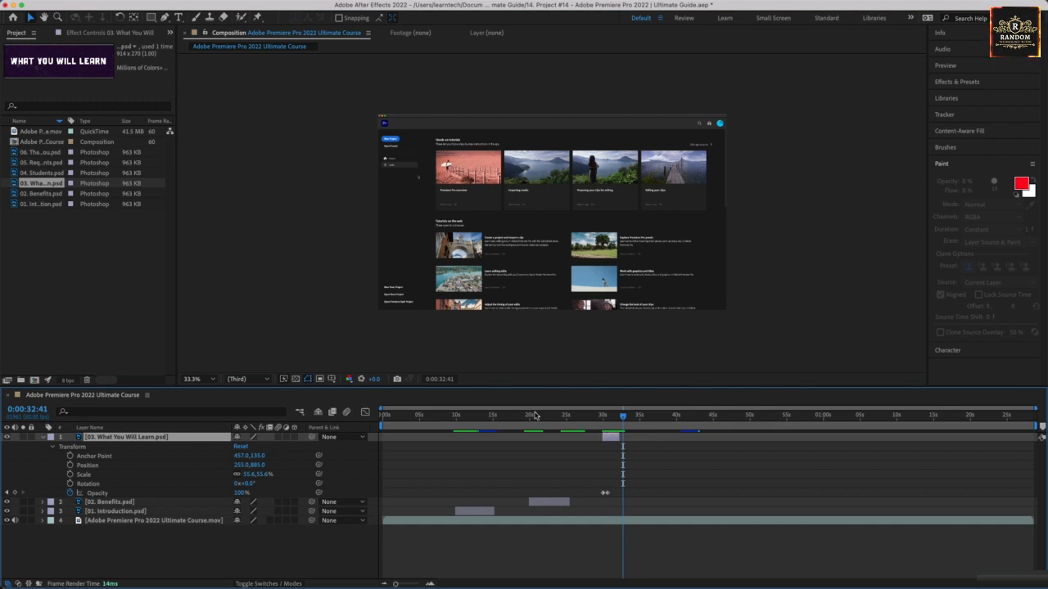
key(super+s)
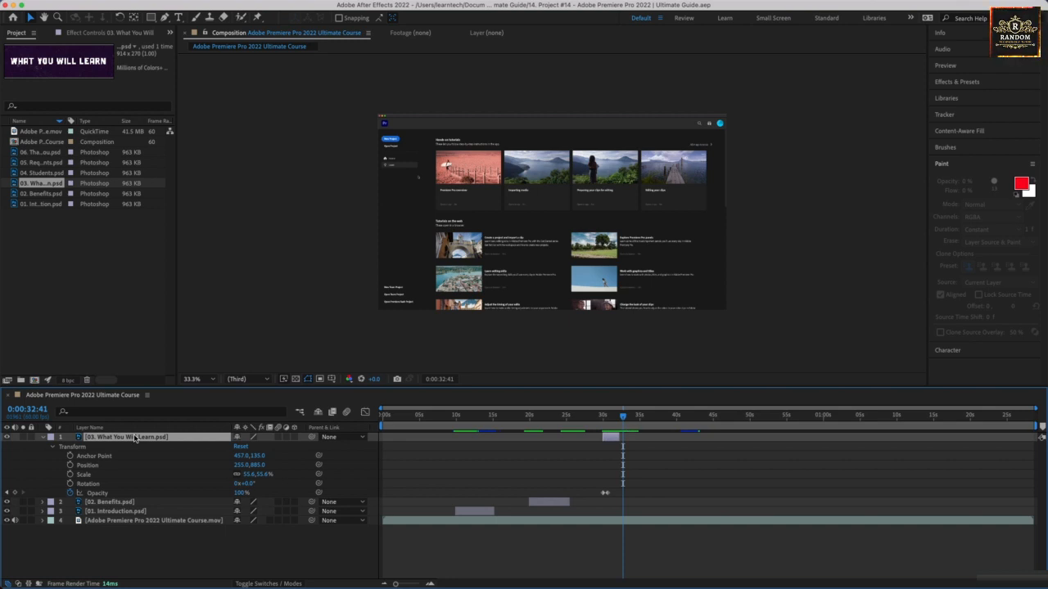
click(54, 448)
click(44, 439)
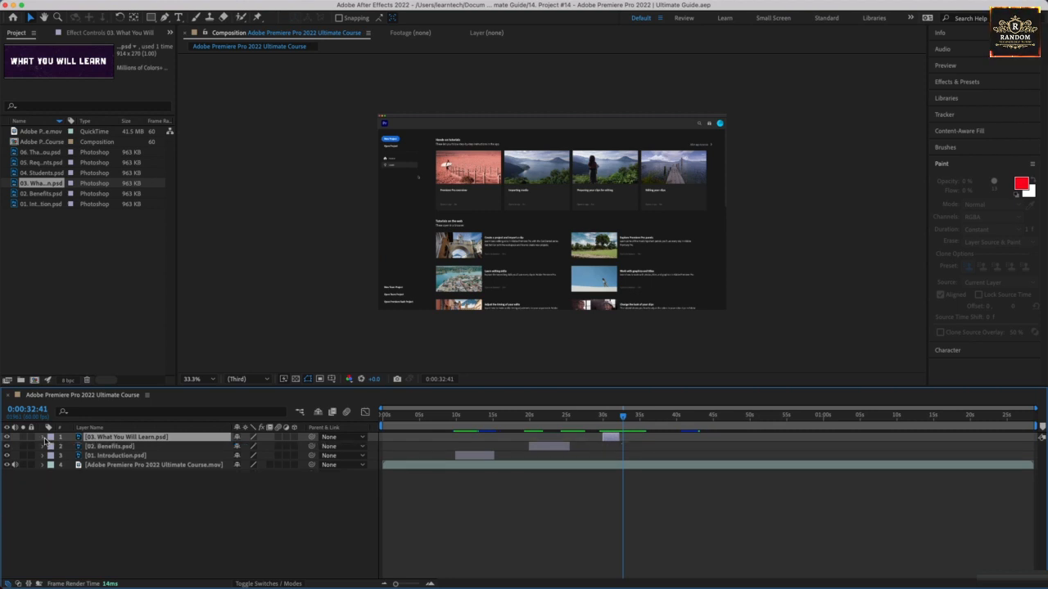
Add 04. Students.psd above the What You Will Learn layer and trim it to span about 35 to 40 seconds
drag(49, 177, 82, 434)
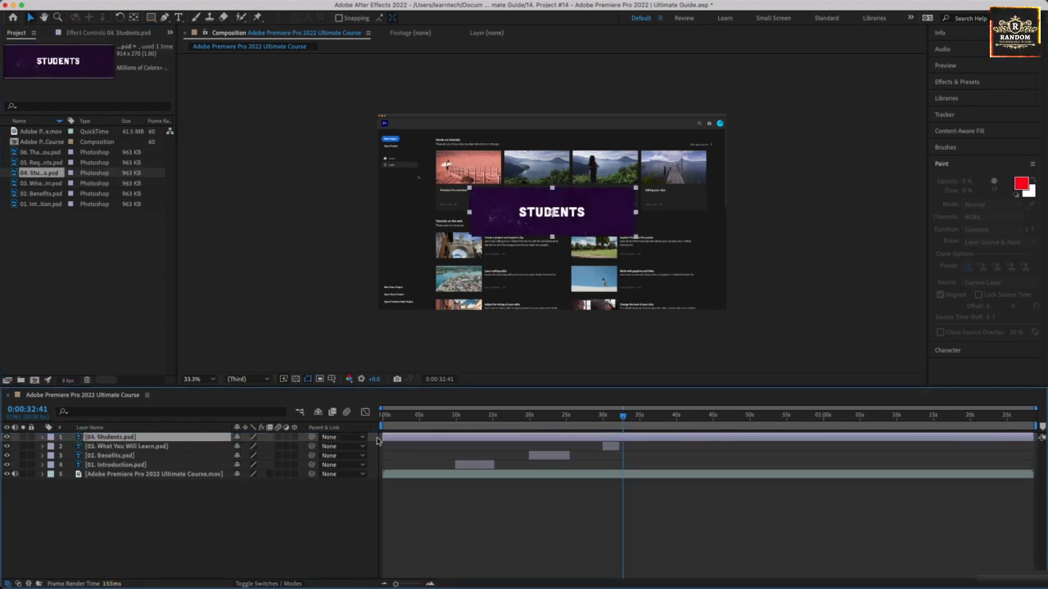
drag(383, 438, 640, 417)
drag(1032, 439, 678, 448)
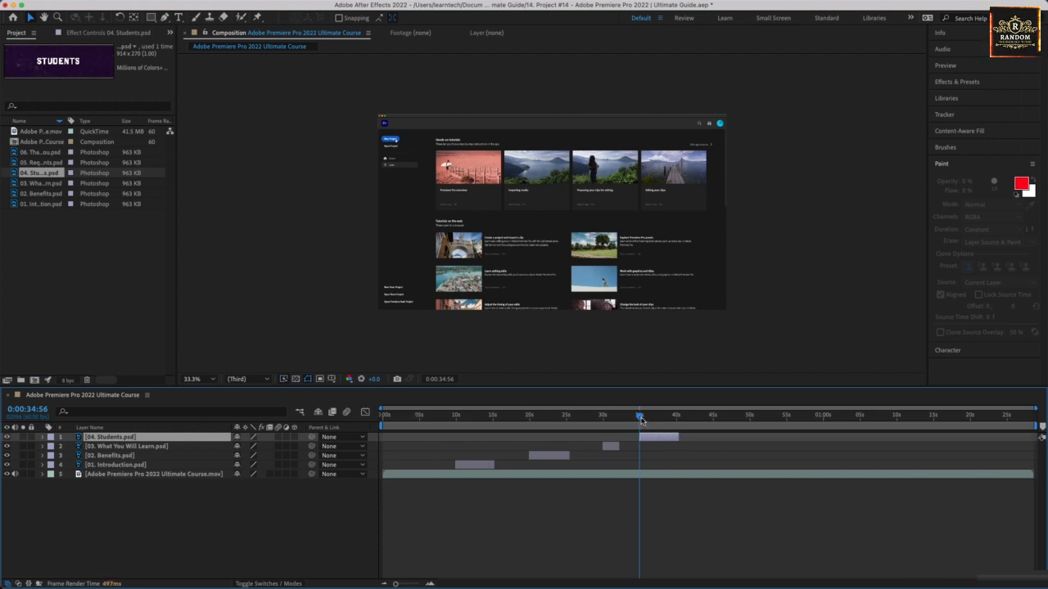
Scale the Students title to about 51% and place it near the video frame's lower-left corner
click(642, 417)
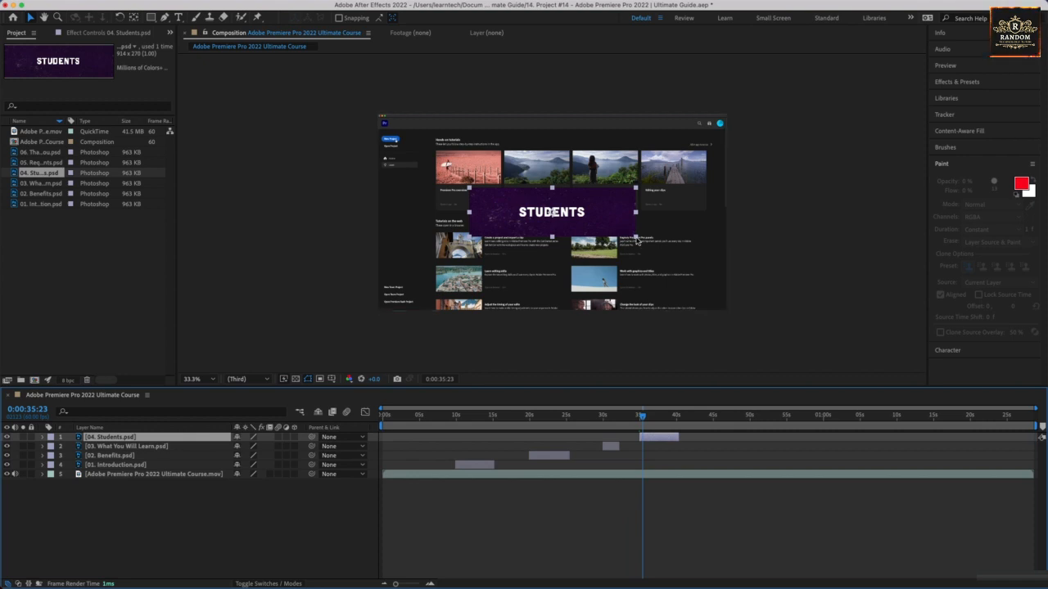
drag(638, 242, 434, 274)
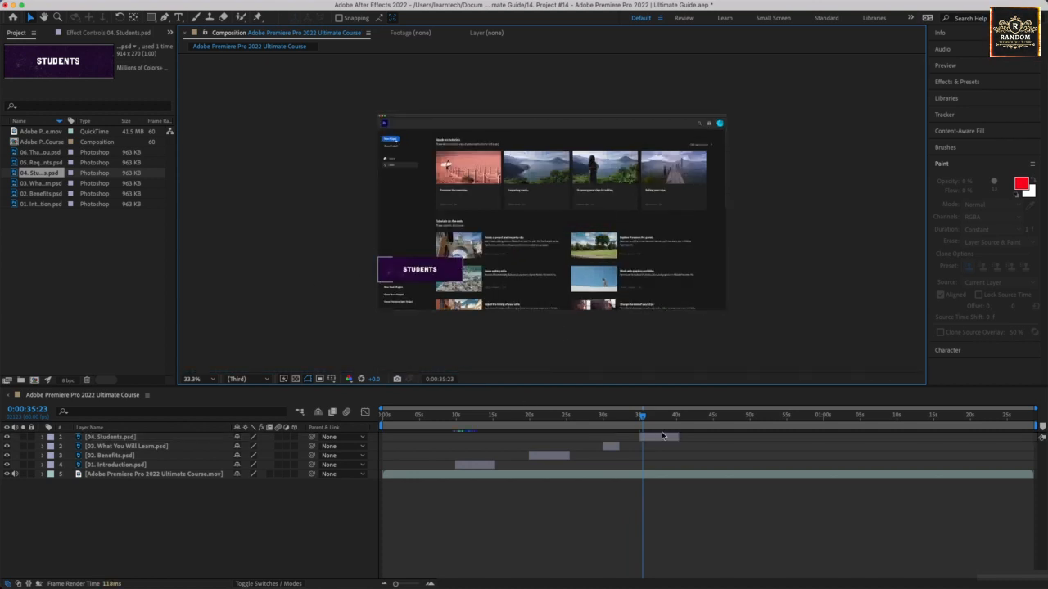
Keyframe the Students layer's Opacity from 0% at 0:00:35:00 to 100% at 0:00:35:27
drag(643, 418, 641, 419)
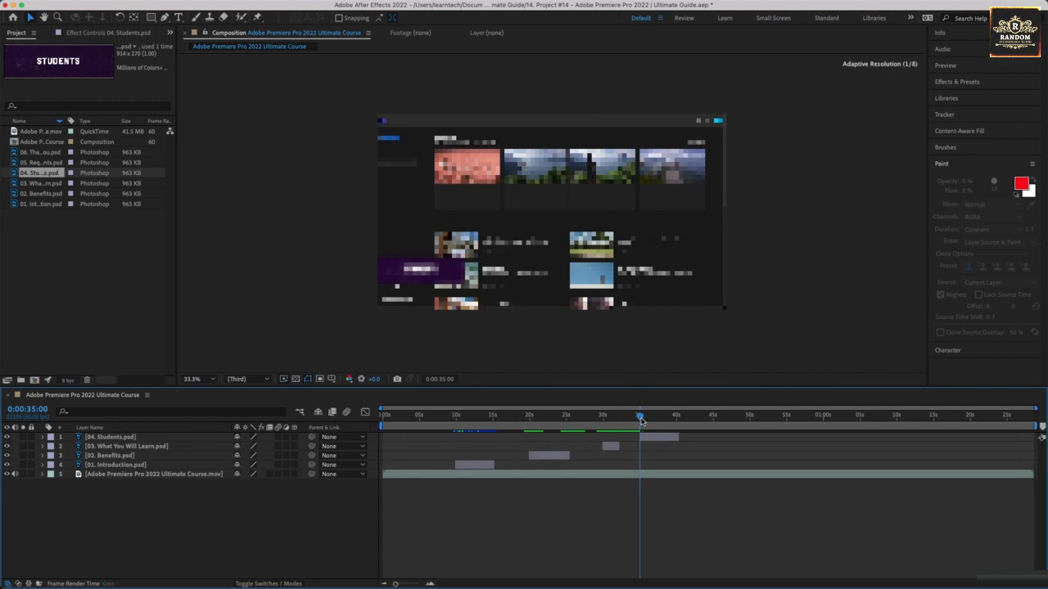
click(43, 438)
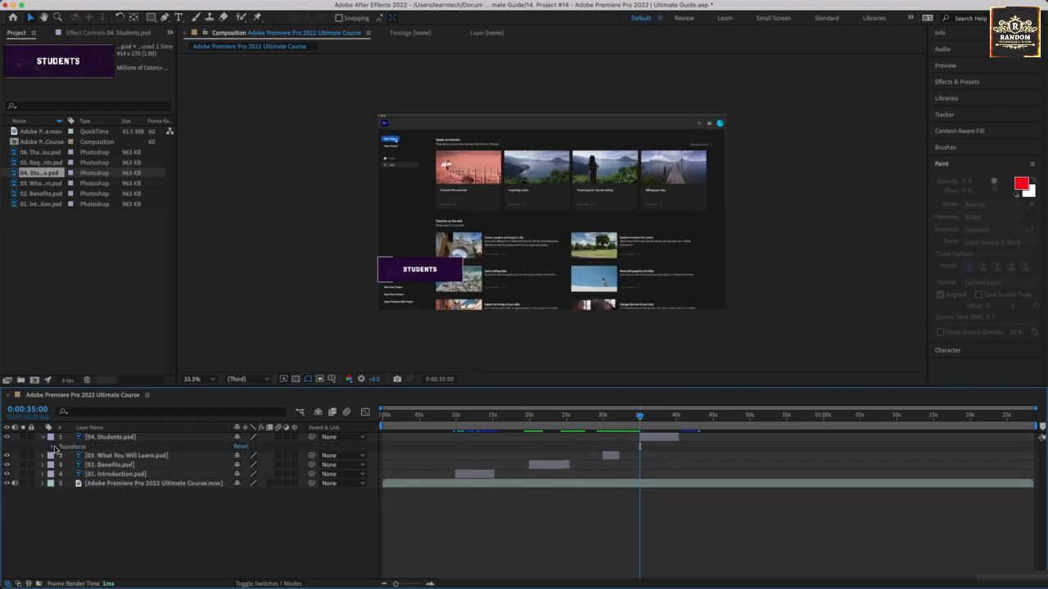
click(54, 447)
click(69, 493)
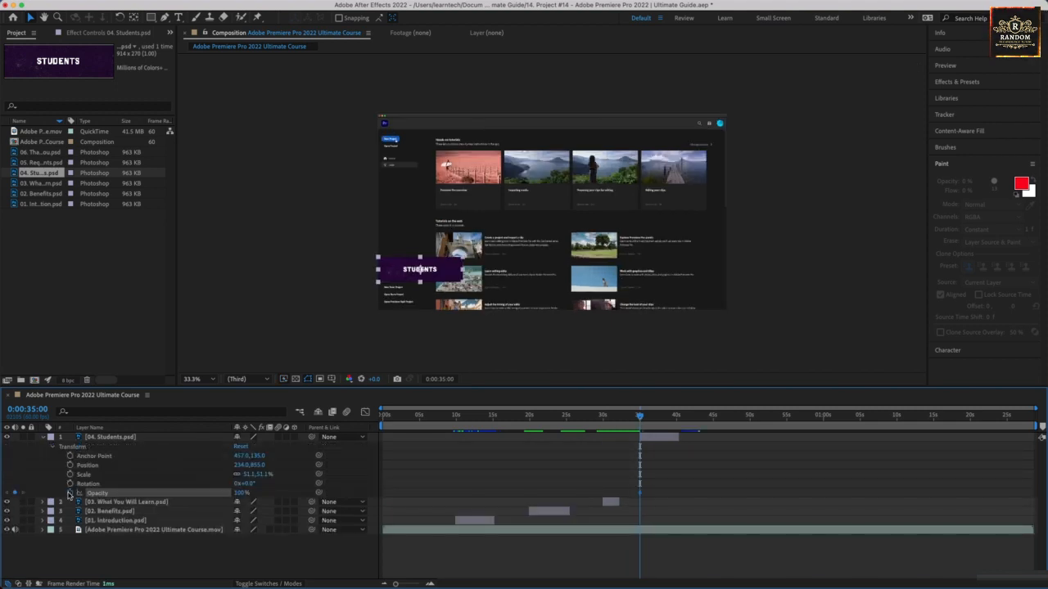
click(239, 493)
text(0)
key(Return)
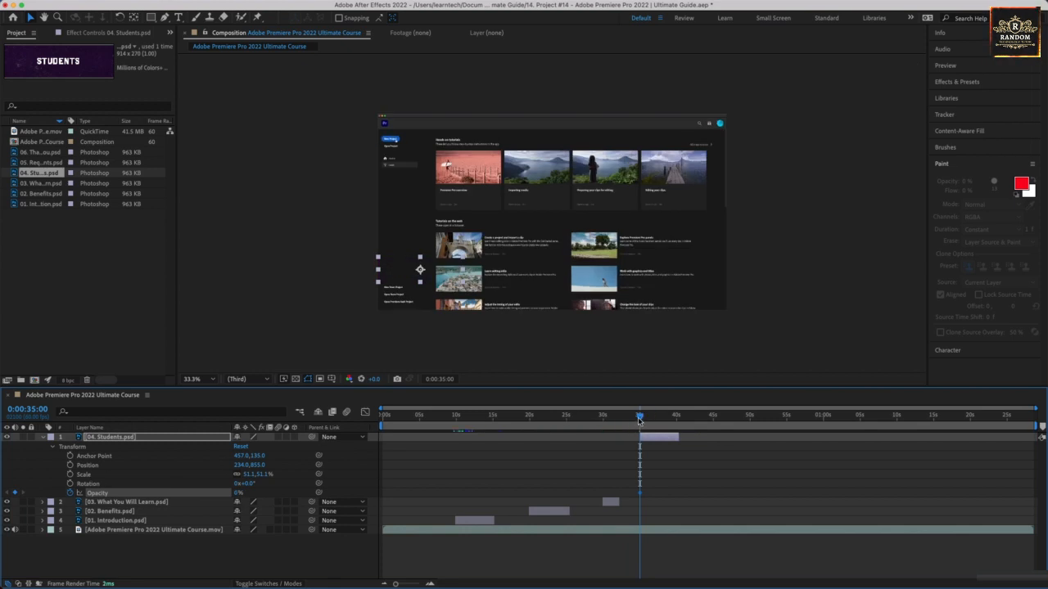
drag(639, 418, 644, 419)
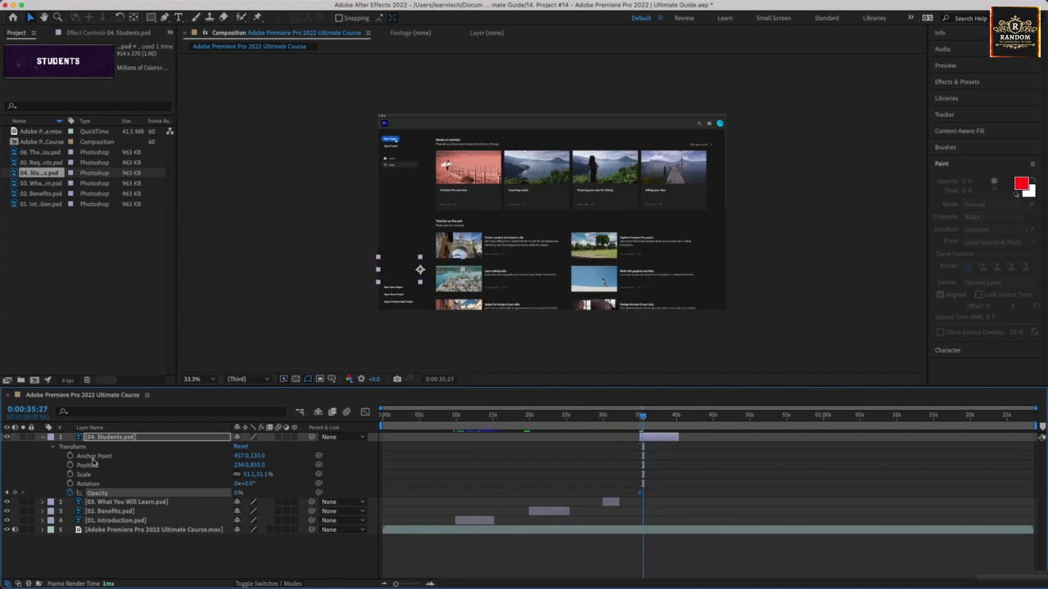
drag(236, 495, 250, 494)
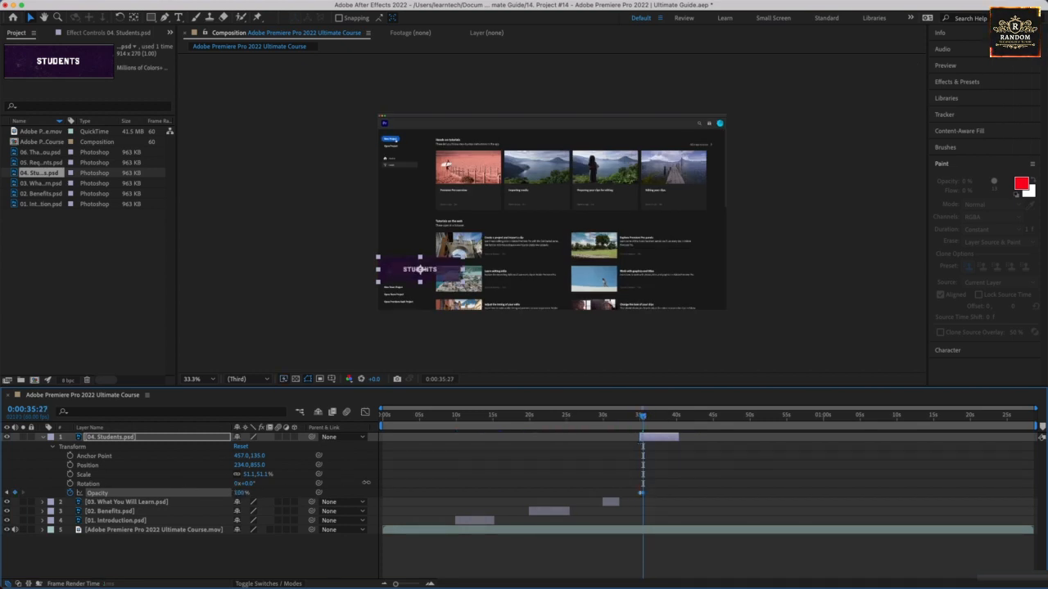
Shorten the Students layer to end at about 37 seconds and preview its fade-in from 0:00:34:29
key(space)
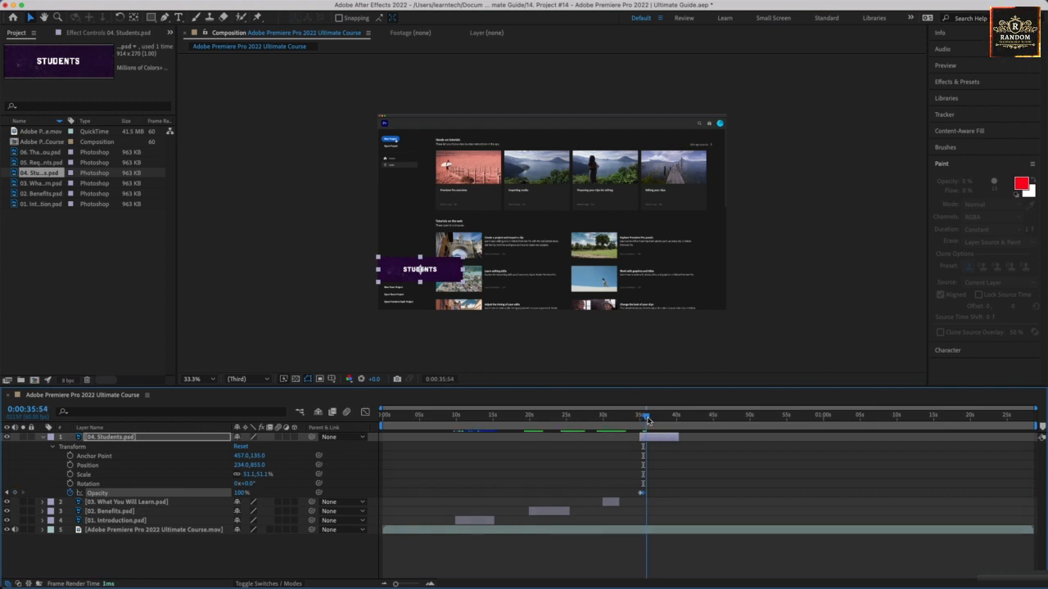
drag(677, 436, 657, 438)
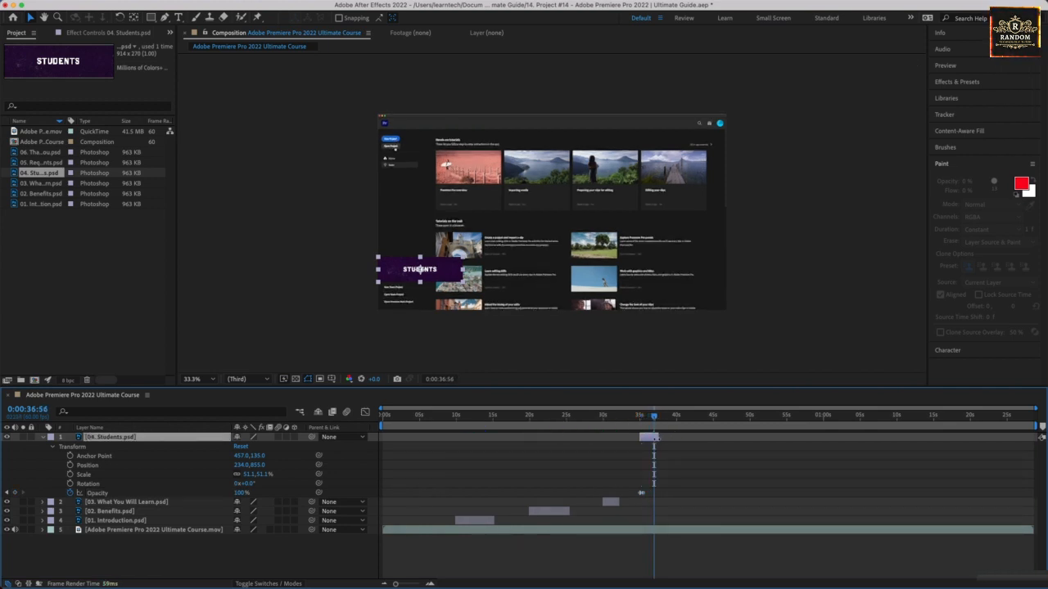
click(636, 416)
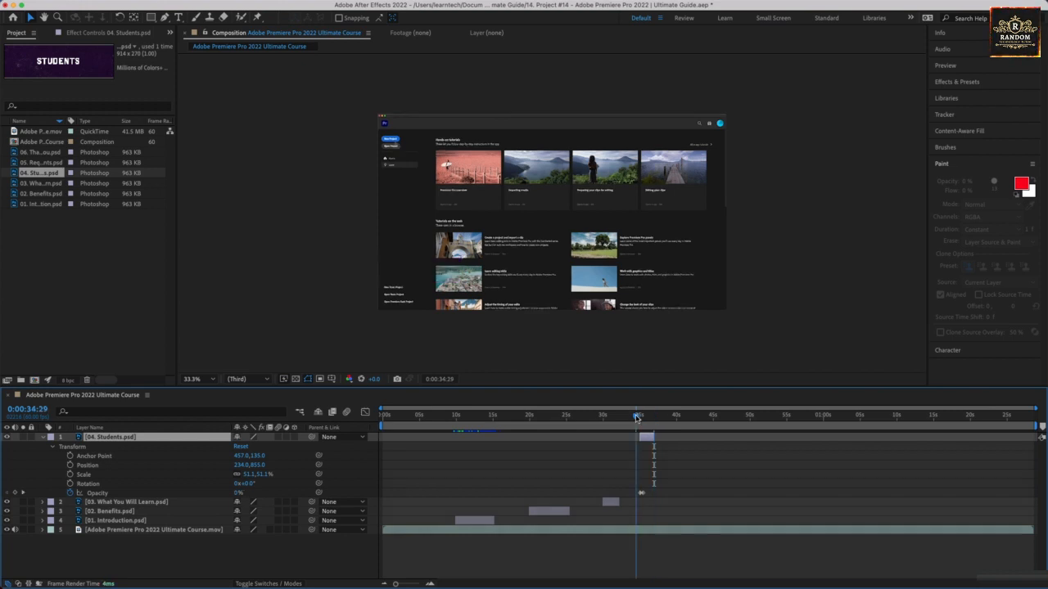
key(space)
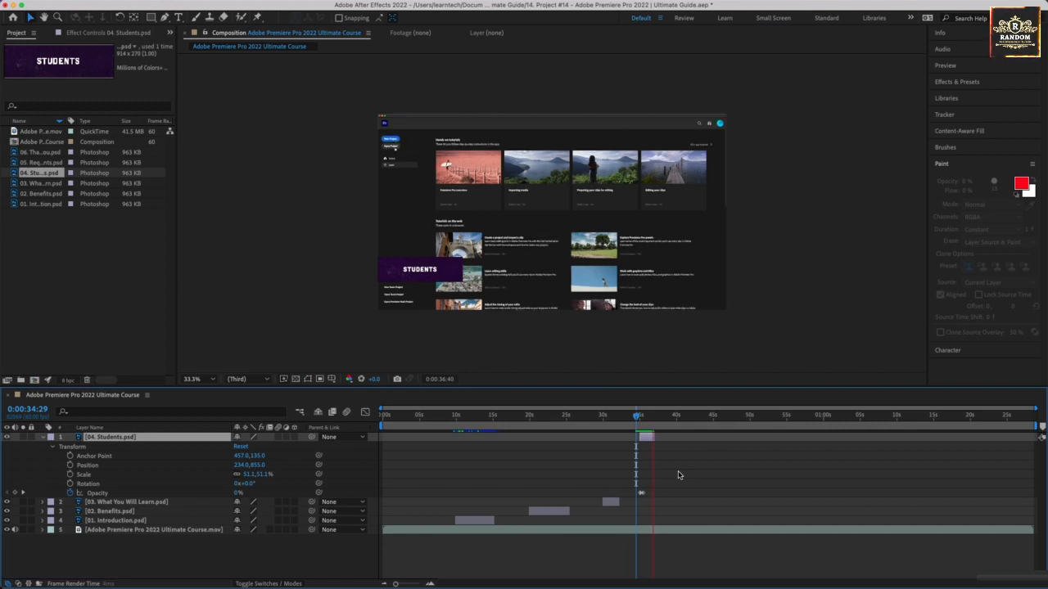
key(space)
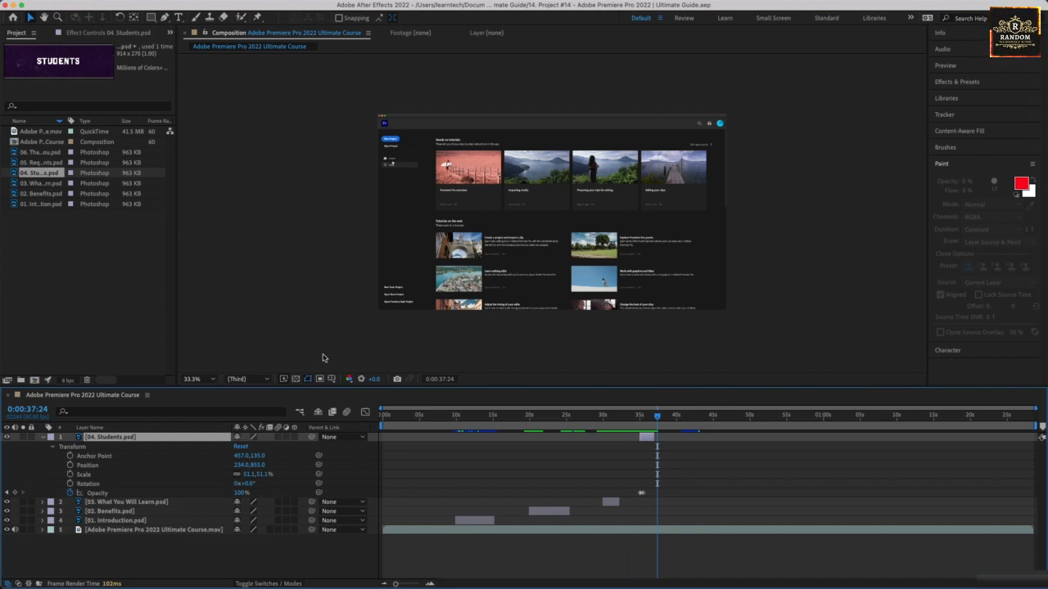
click(50, 448)
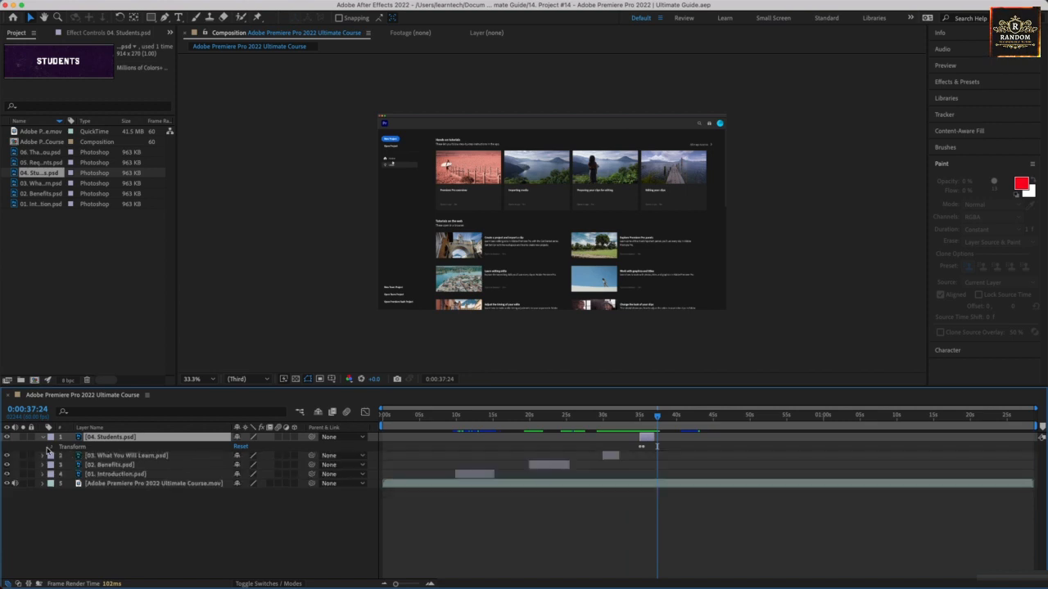
click(42, 437)
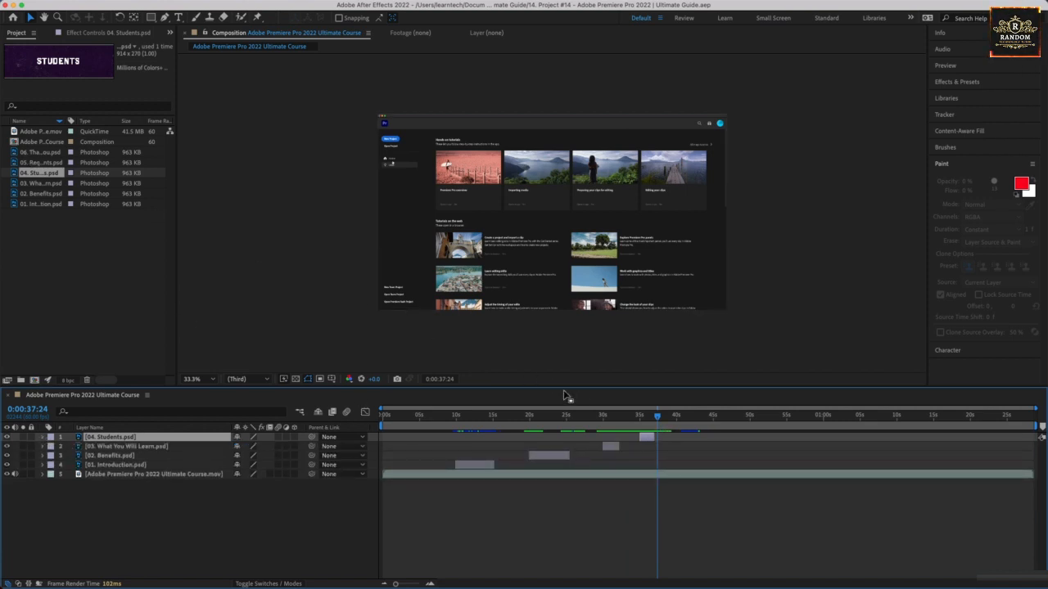
Add 05. Requirements.psd above the Students layer and trim it to span from 0:00:40:13 to about 45 seconds
drag(660, 416, 678, 419)
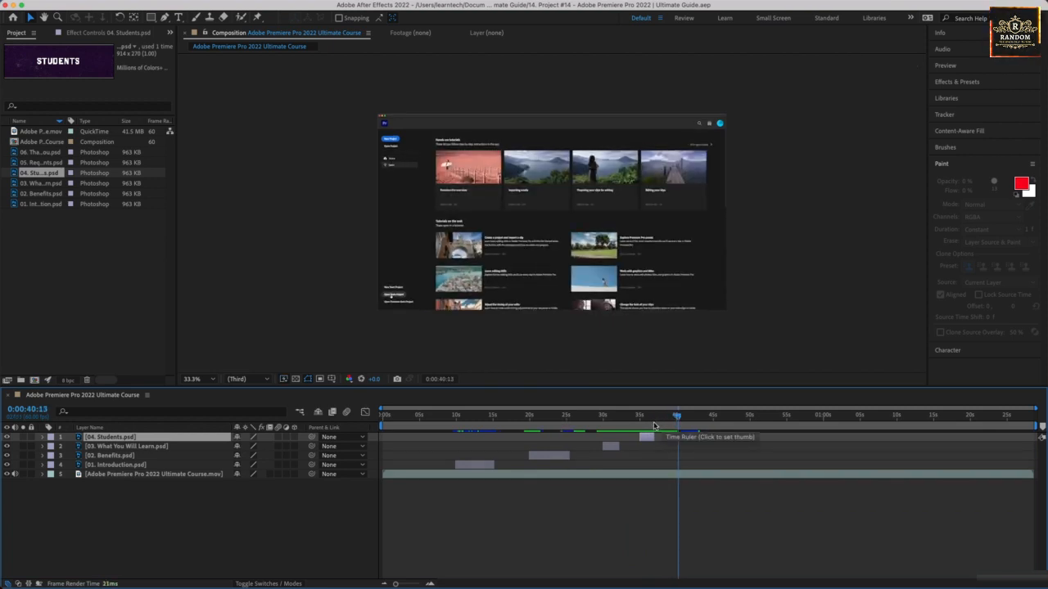
click(272, 349)
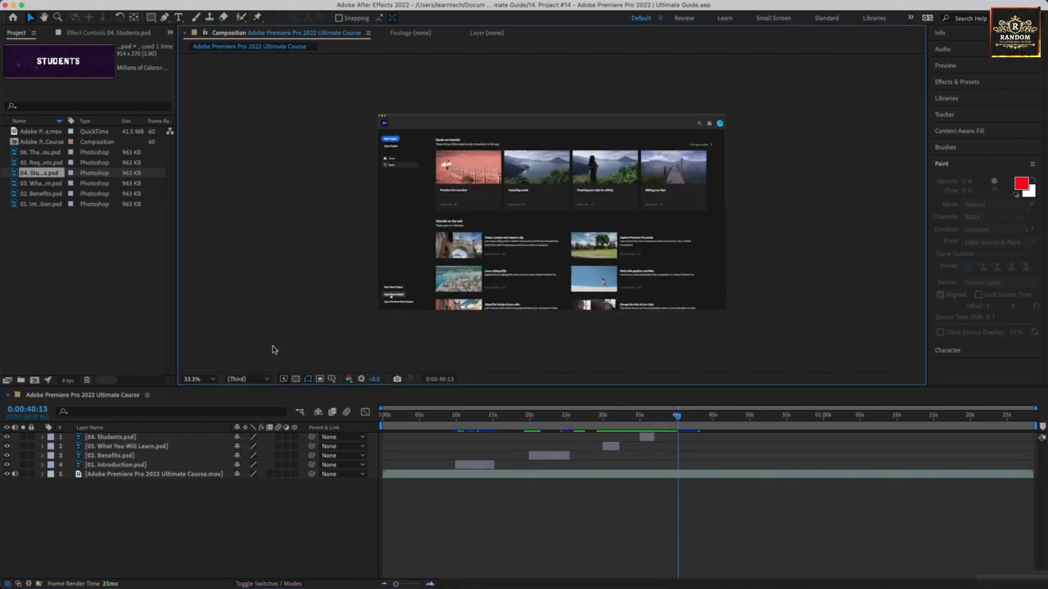
click(33, 163)
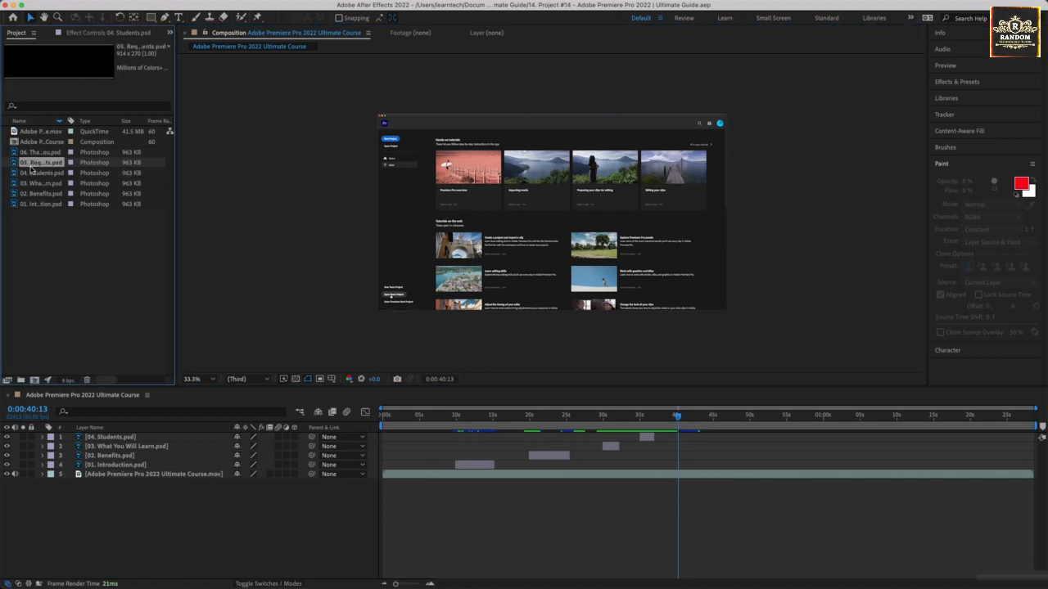
drag(79, 438, 90, 436)
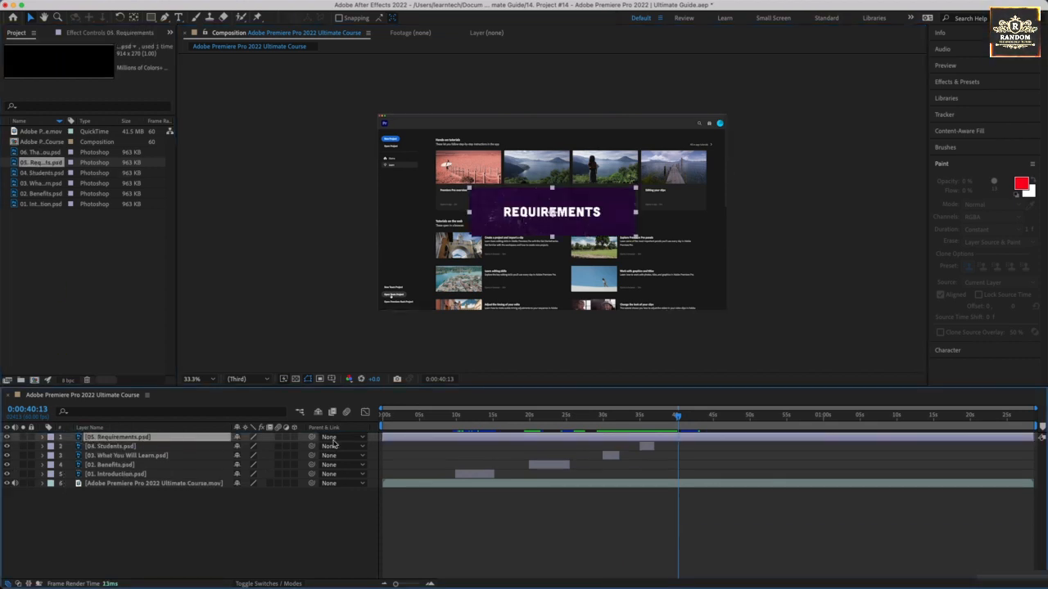
drag(384, 438, 680, 437)
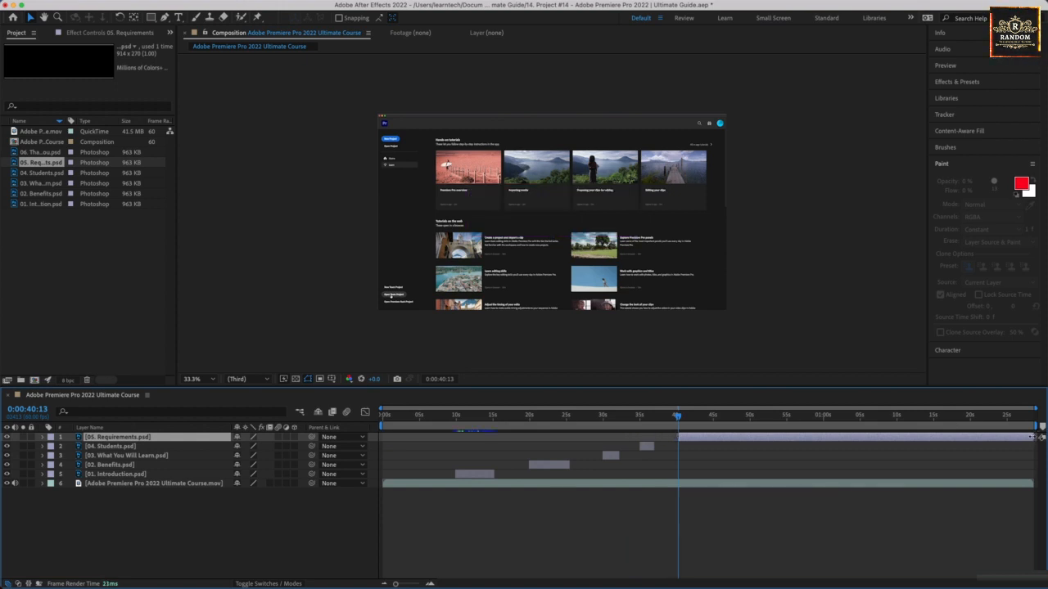
drag(1041, 437, 713, 457)
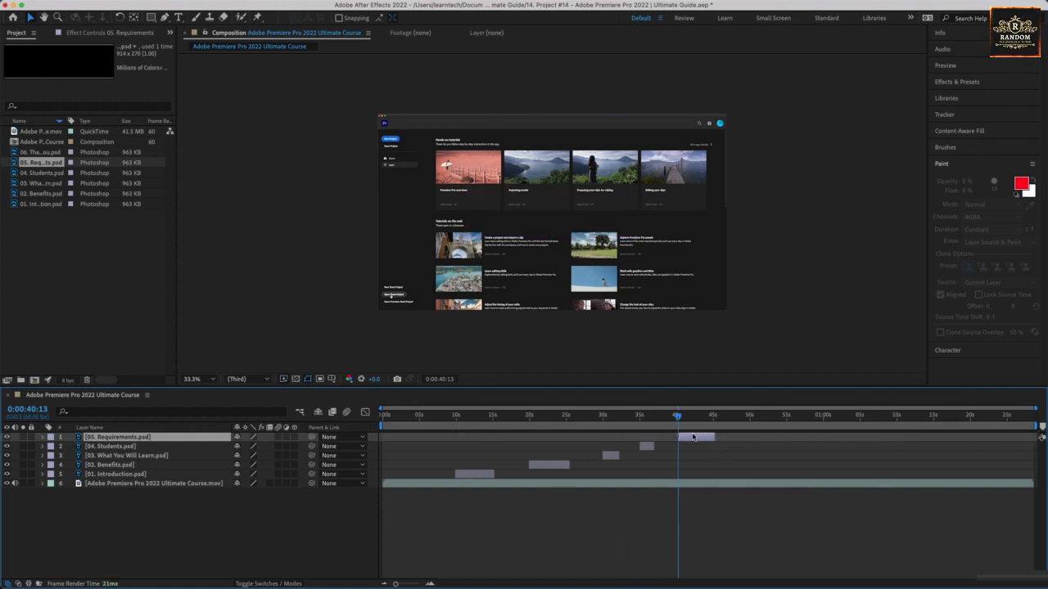
Shrink the Requirements title to a little over half size and place it near the video frame's lower-left corner
drag(681, 417, 682, 418)
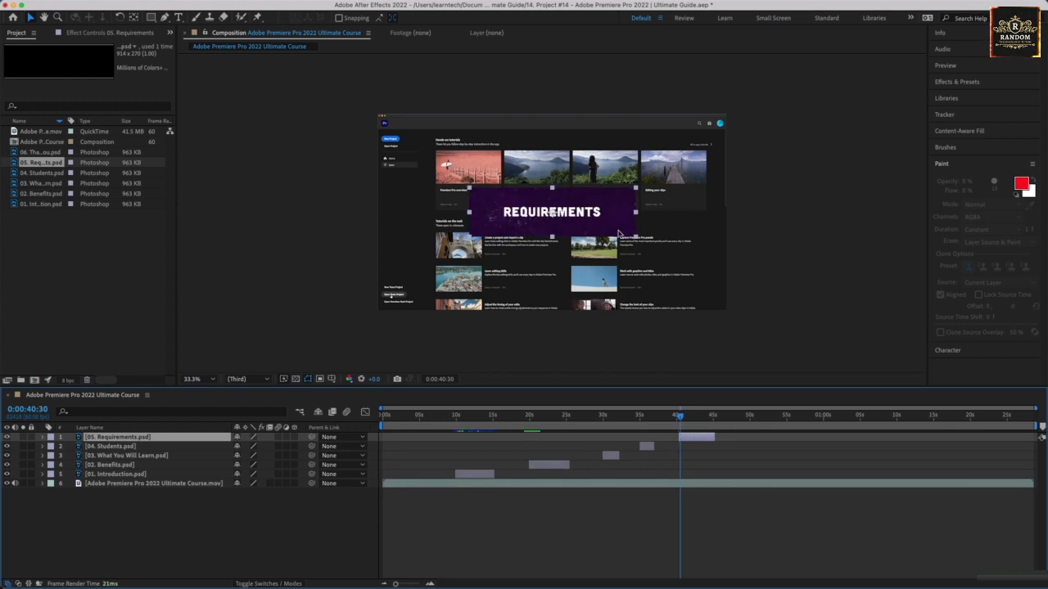
drag(636, 237, 439, 287)
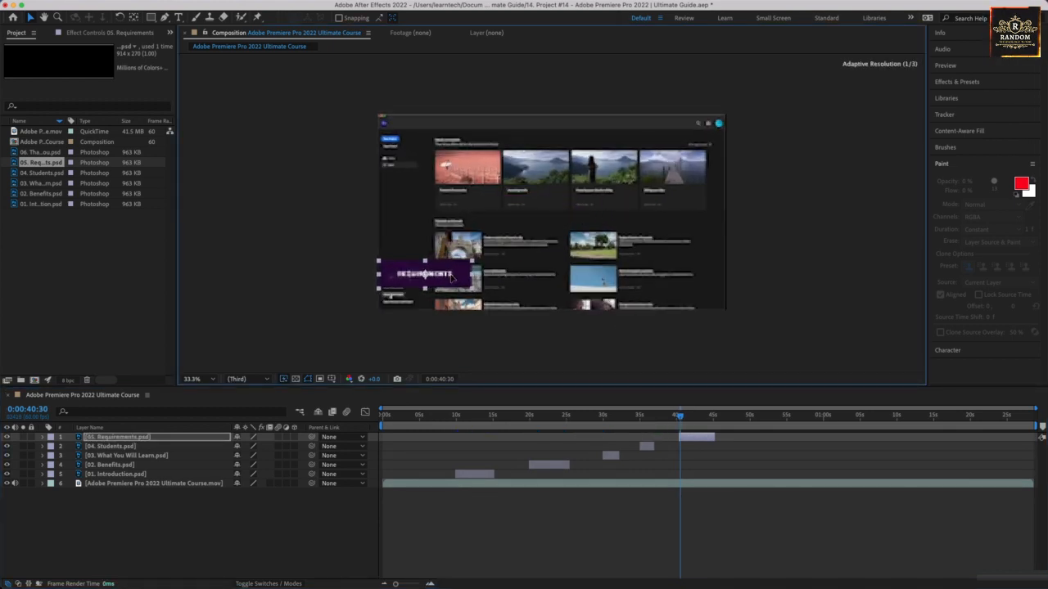
click(366, 277)
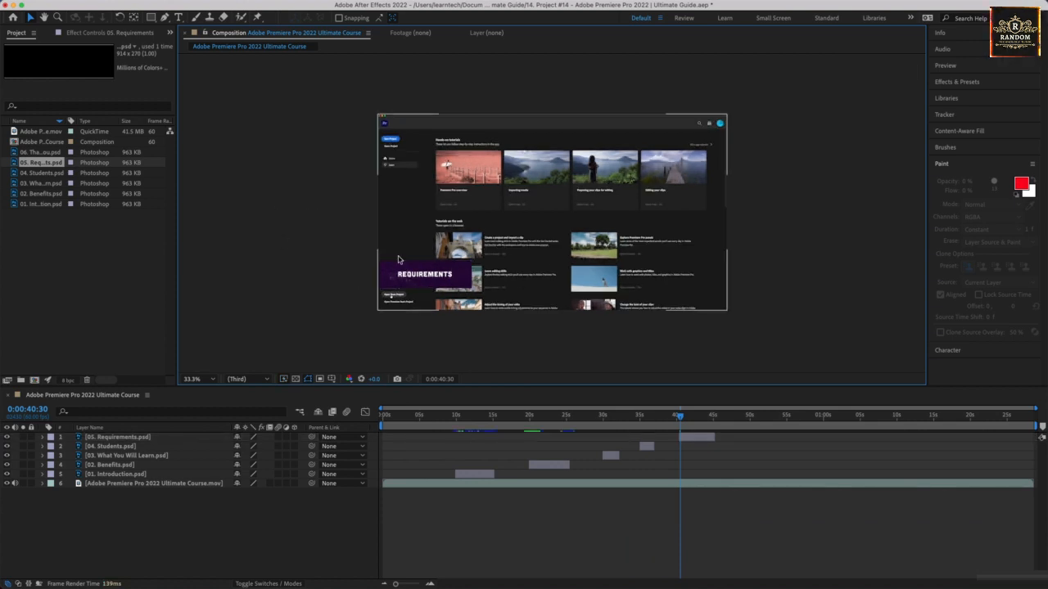
click(679, 418)
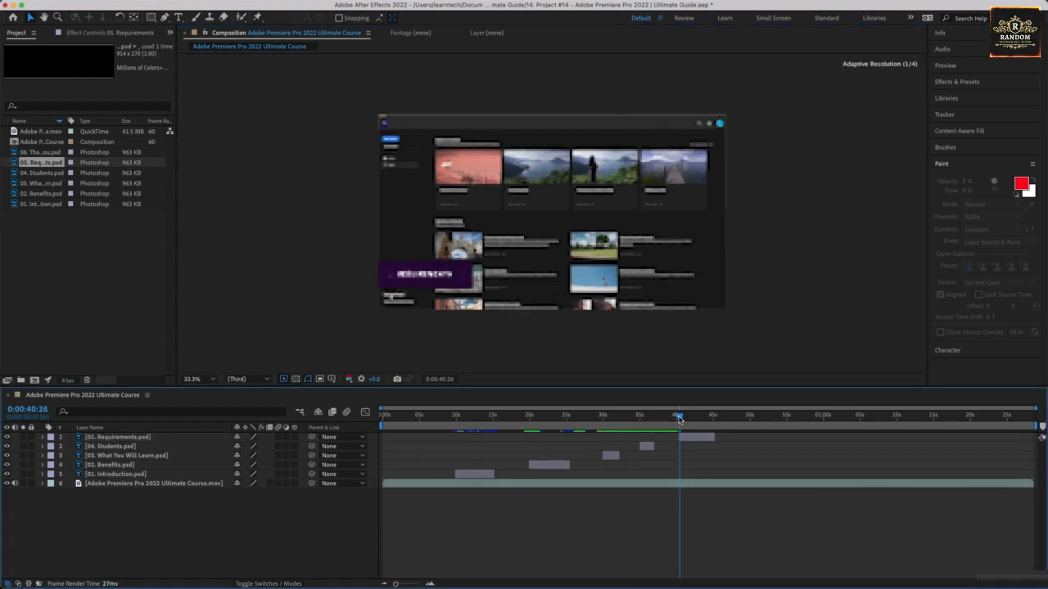
Keyframe the Requirements layer's Opacity from 0% at 0:00:40:26 to 100% at 0:00:40:53
click(41, 437)
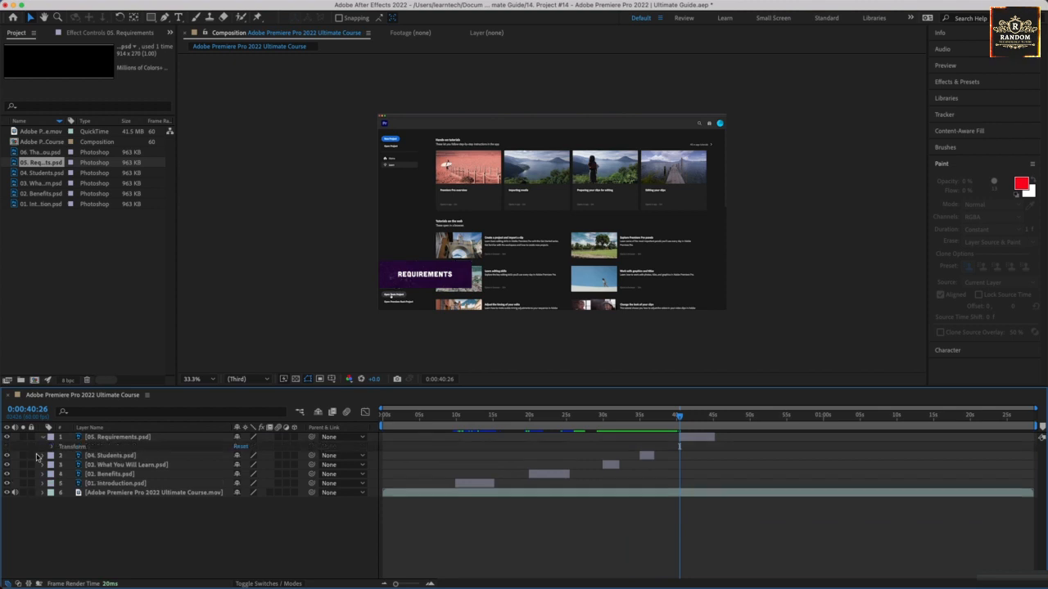
click(53, 447)
click(97, 494)
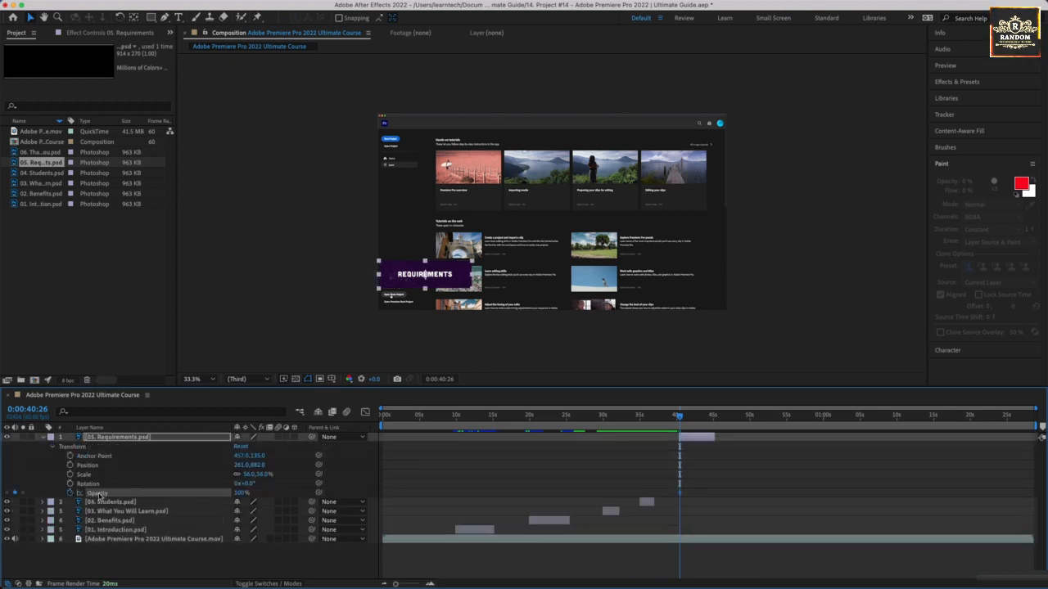
drag(238, 494, 156, 495)
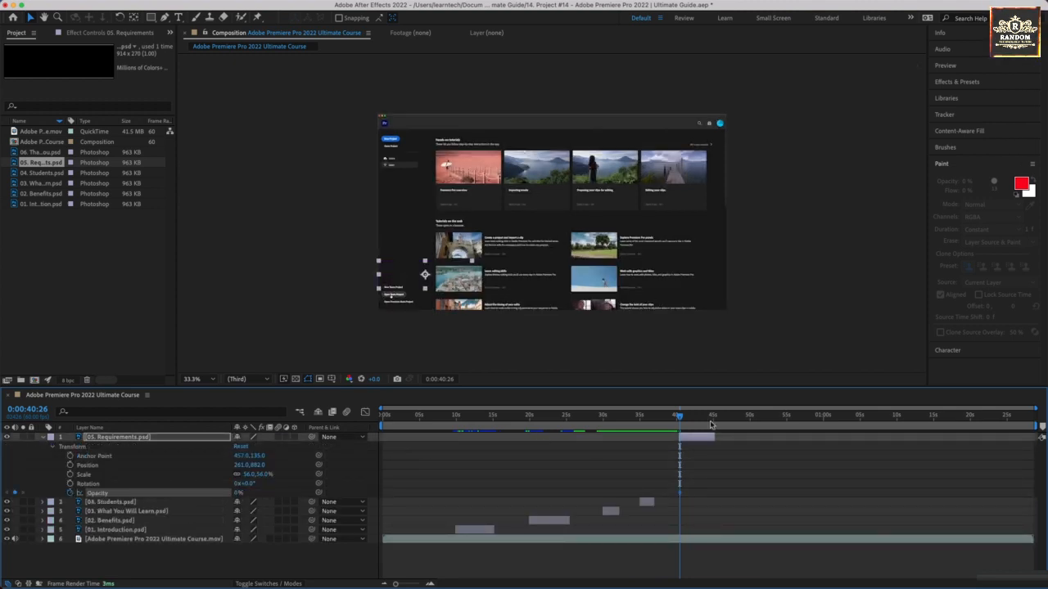
drag(679, 422, 683, 421)
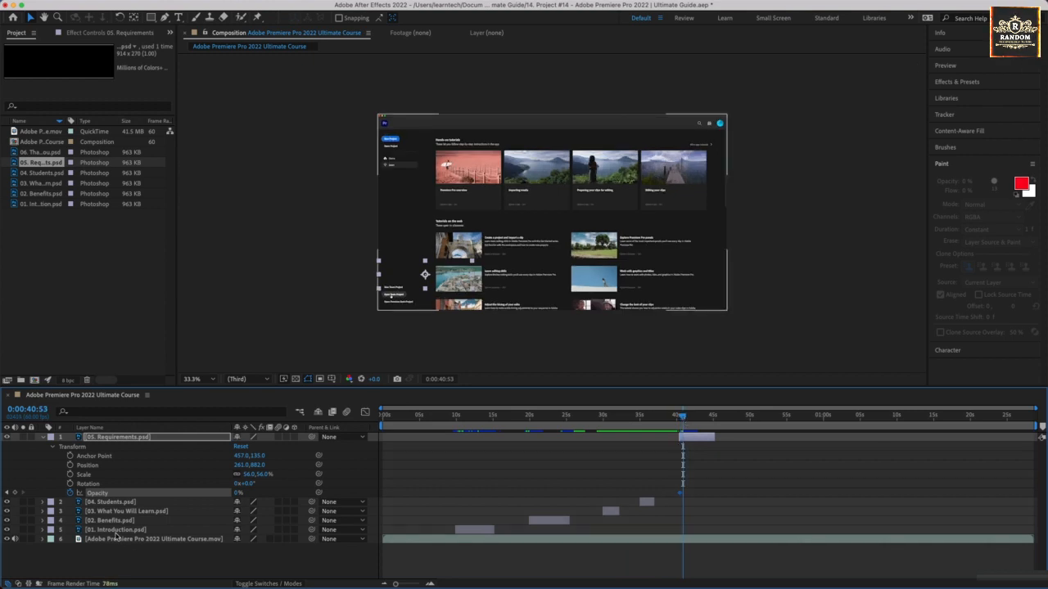
drag(236, 495, 409, 498)
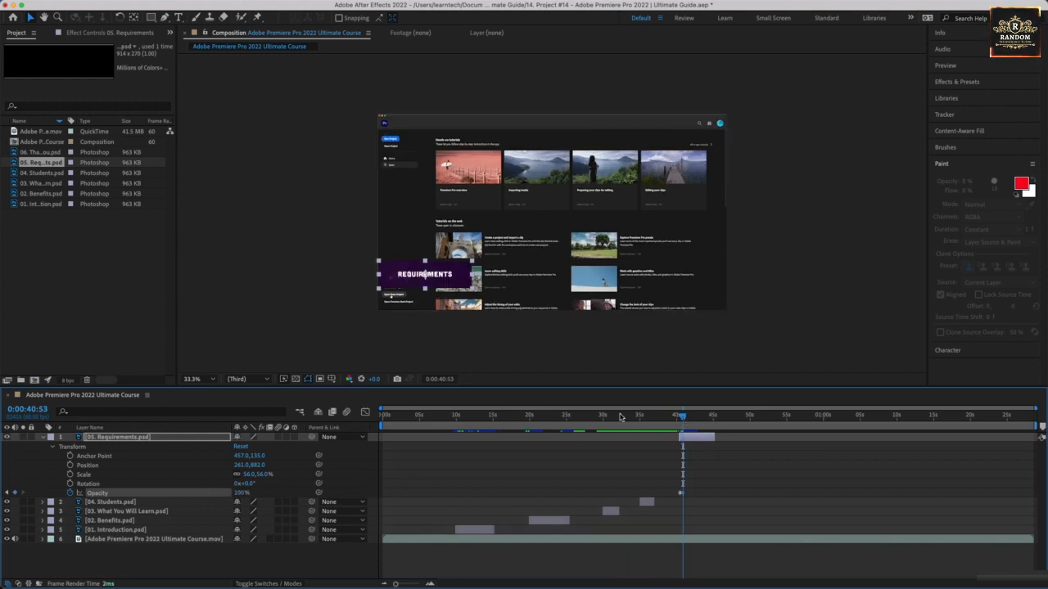
Shorten the Requirements layer to end at 0:00:42:17 and preview its fade-in from 0:00:40:17
drag(683, 419, 698, 437)
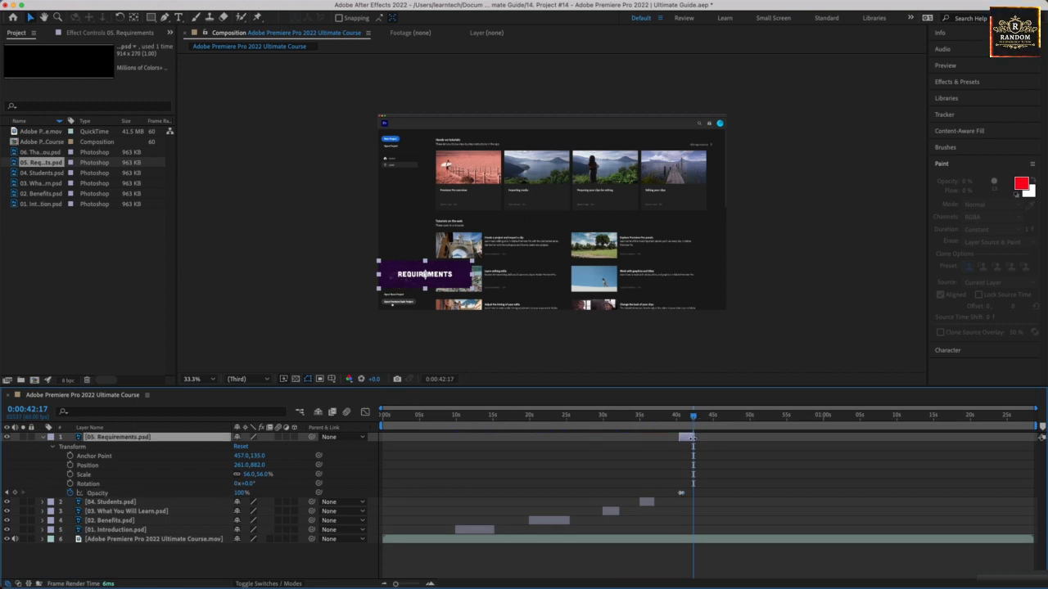
click(678, 420)
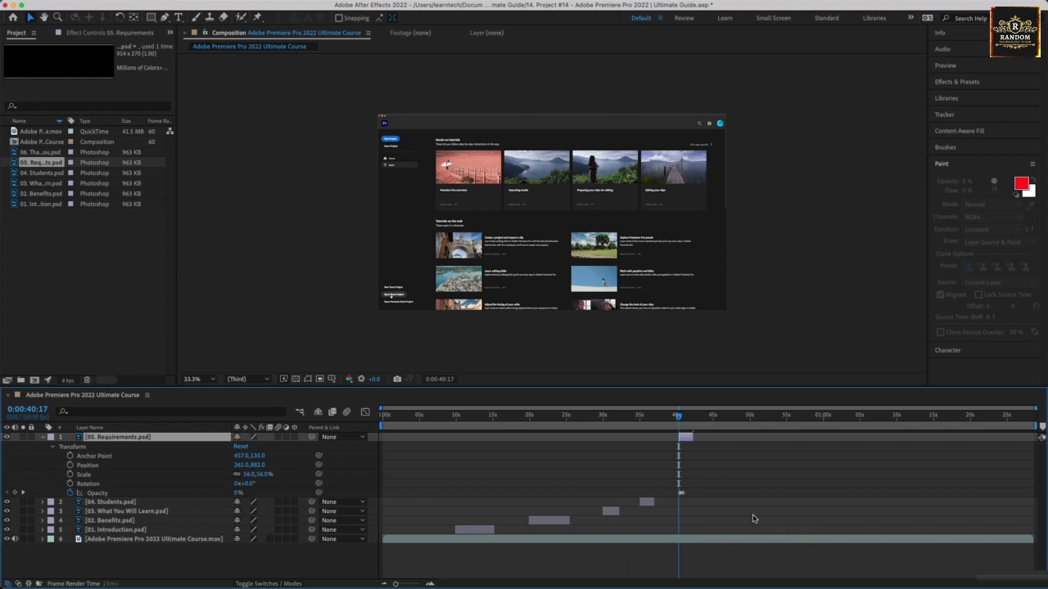
key(space)
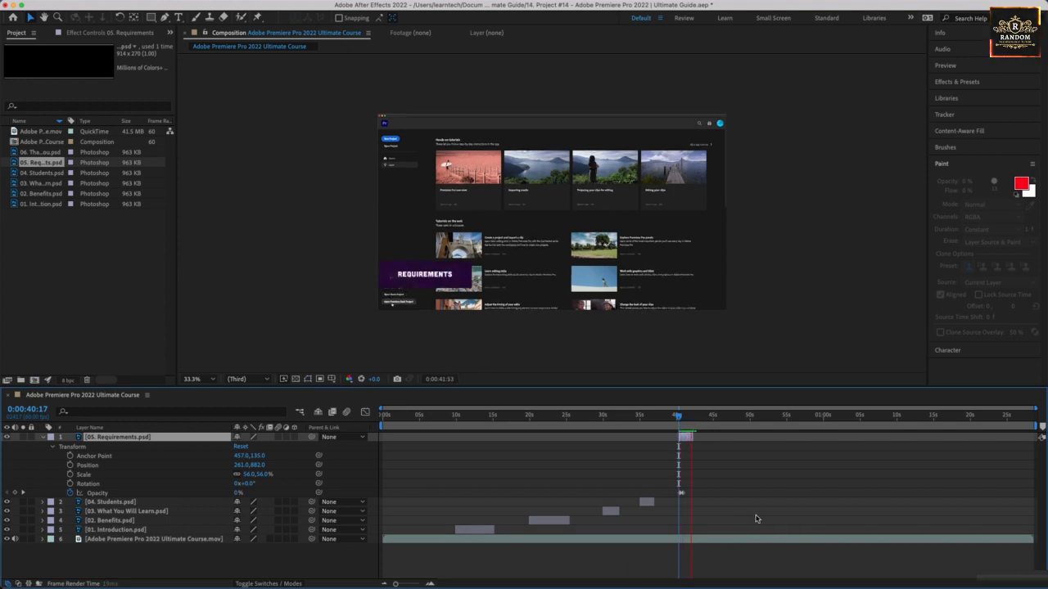
key(space)
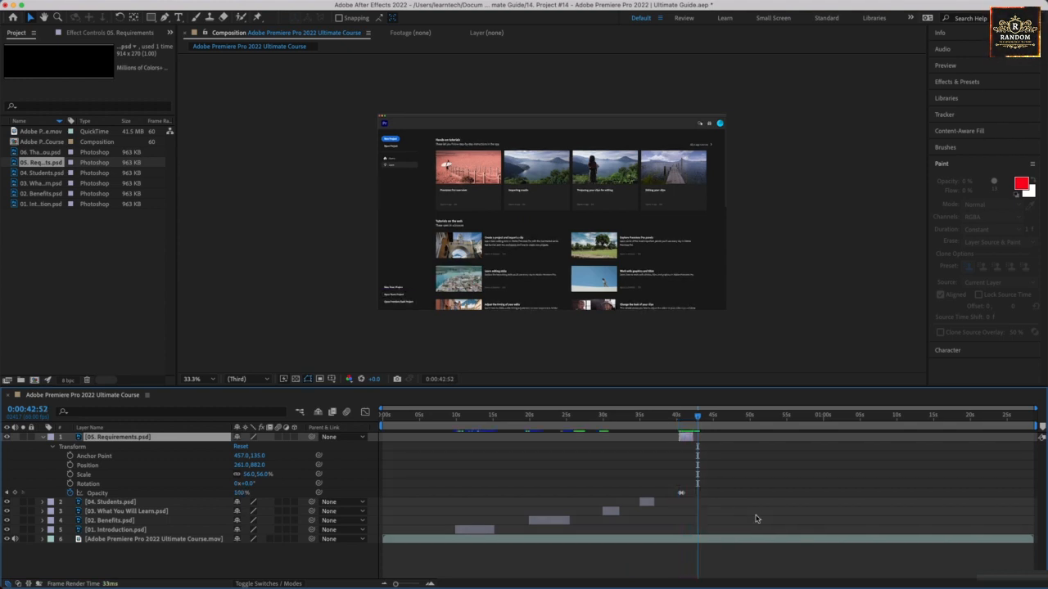
Save the project and collapse the Requirements layer's properties
key(super+s)
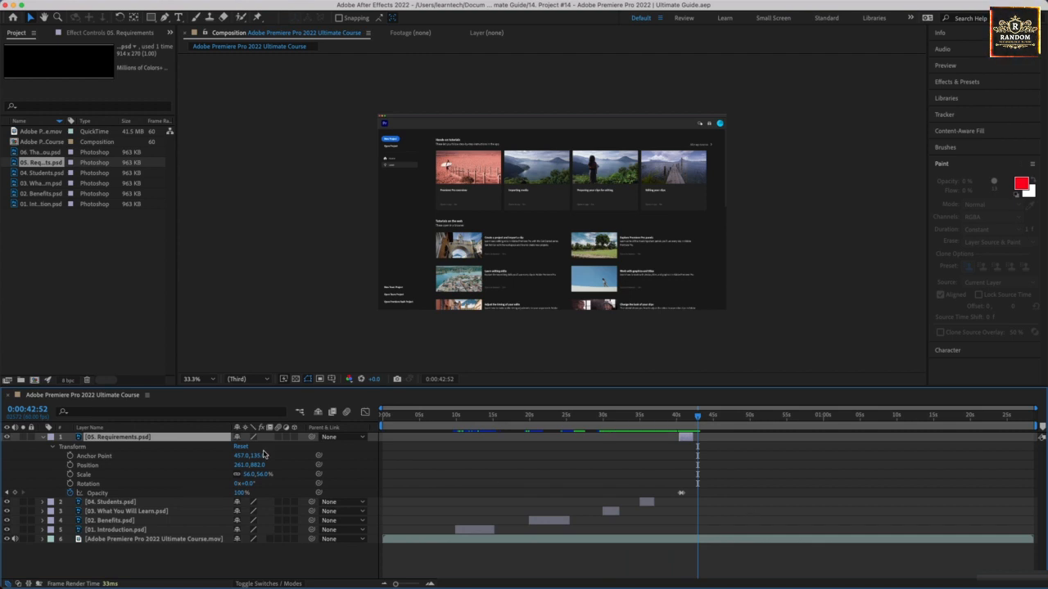
click(53, 448)
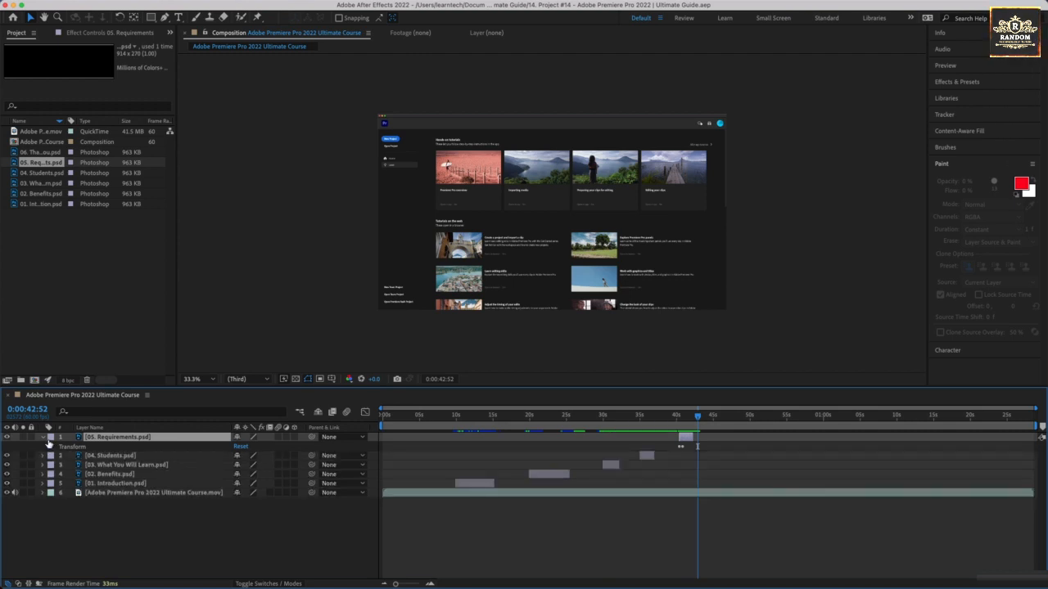
click(43, 438)
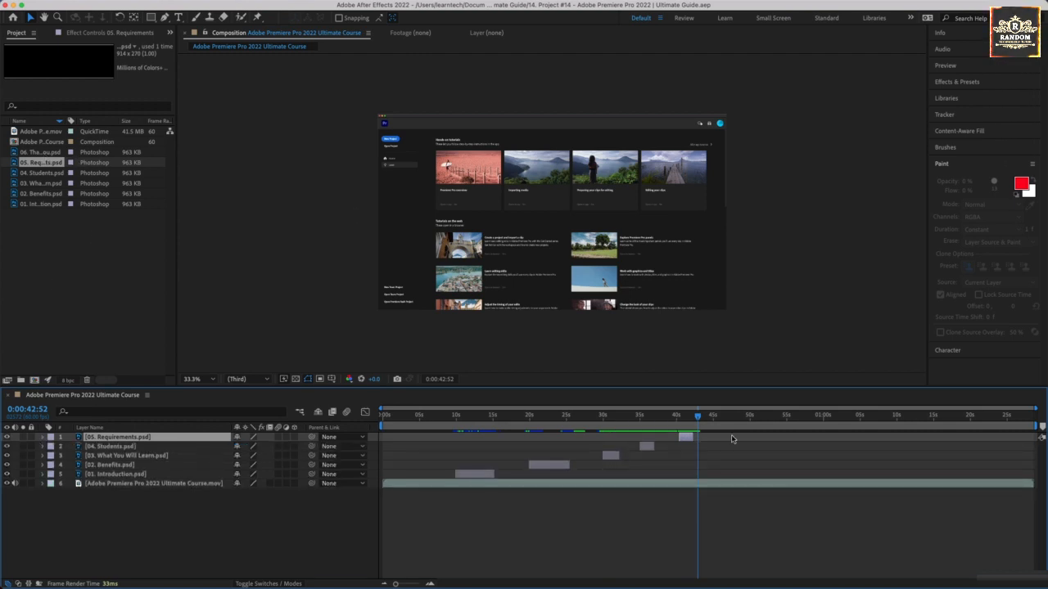
Add 06. Thank You.psd above the Requirements layer and trim it to span from 0:01:09:56 to about 1 minute 15 seconds
drag(773, 417, 897, 431)
drag(33, 153, 100, 437)
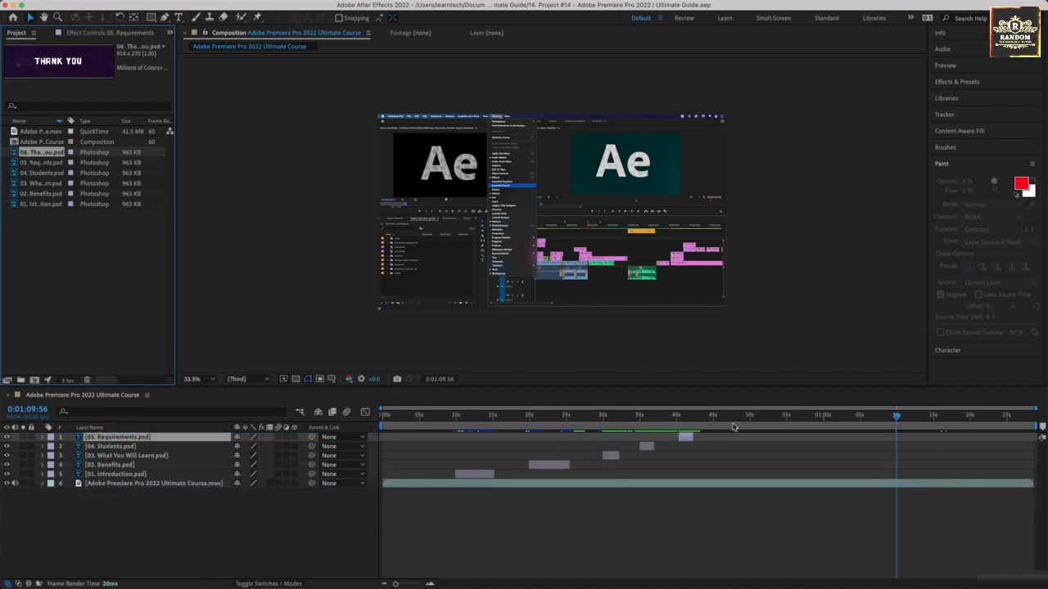
drag(39, 156, 98, 438)
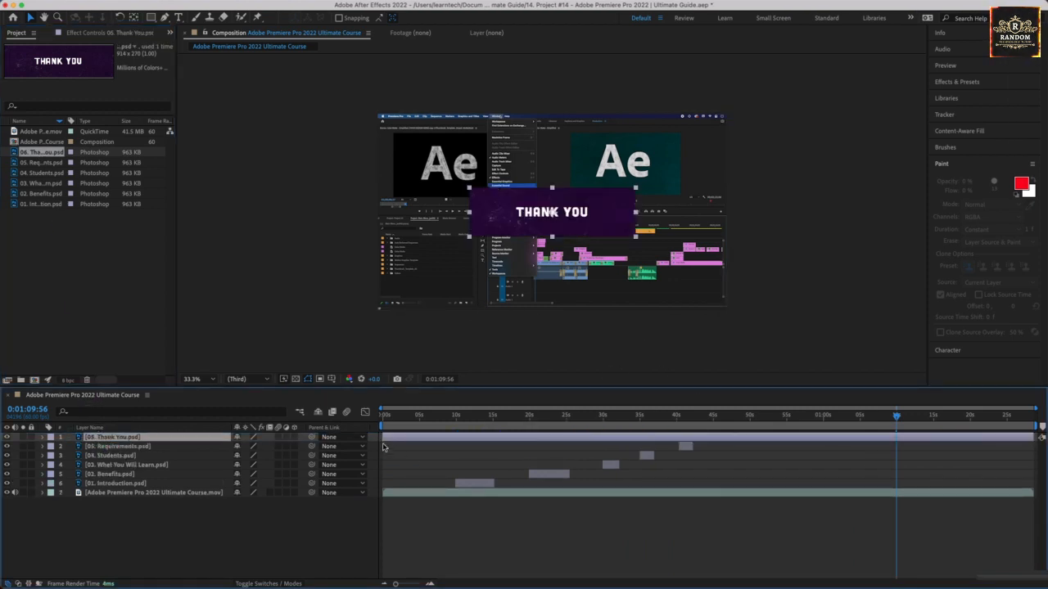
drag(384, 439, 896, 445)
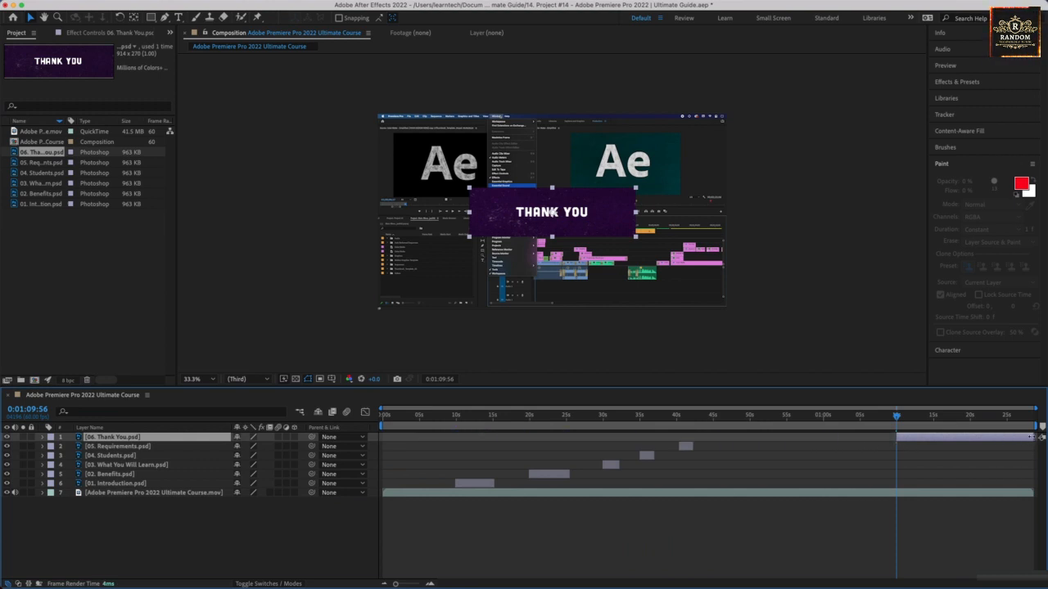
drag(1024, 439, 930, 442)
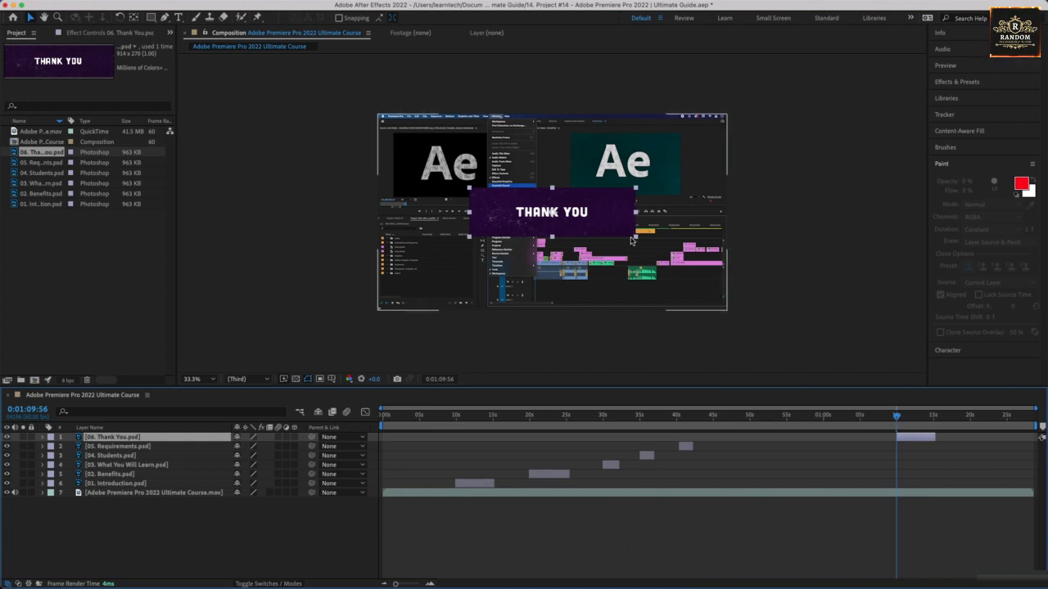
Shrink the Thank You title to 56% scale and place it near the video frame's lower-left corner
drag(635, 237, 425, 297)
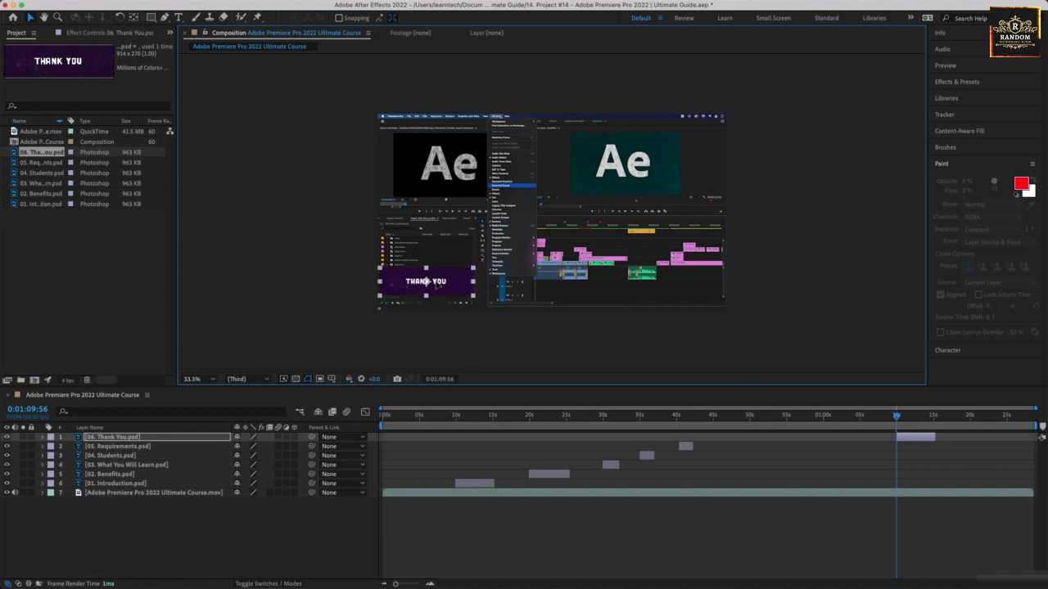
click(343, 272)
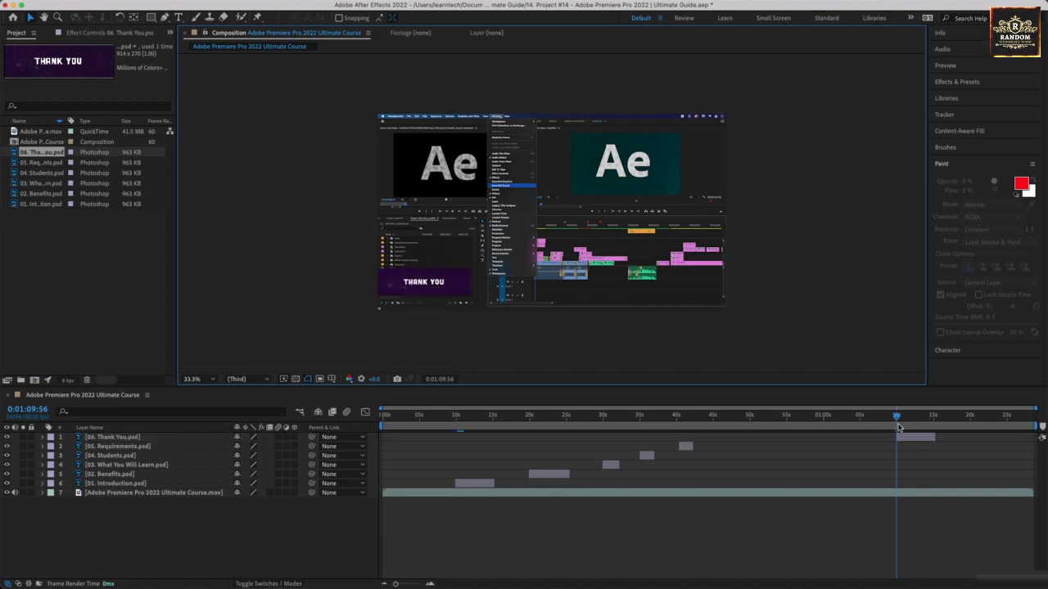
click(59, 439)
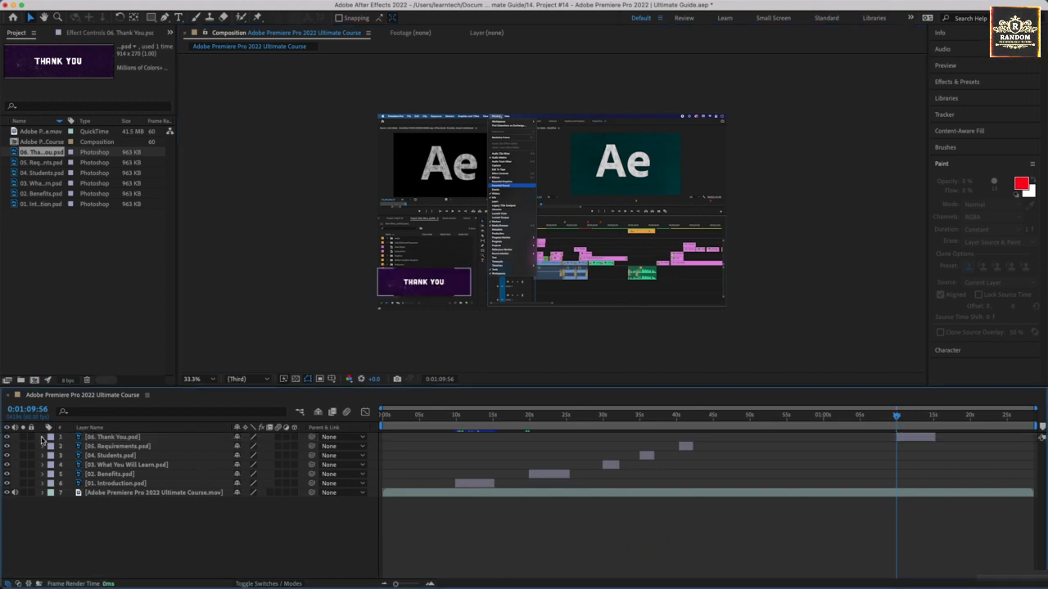
Keyframe the Thank You layer's Opacity from 0% at 0:01:09:56 to 100% at 0:01:10:36
click(42, 437)
click(52, 446)
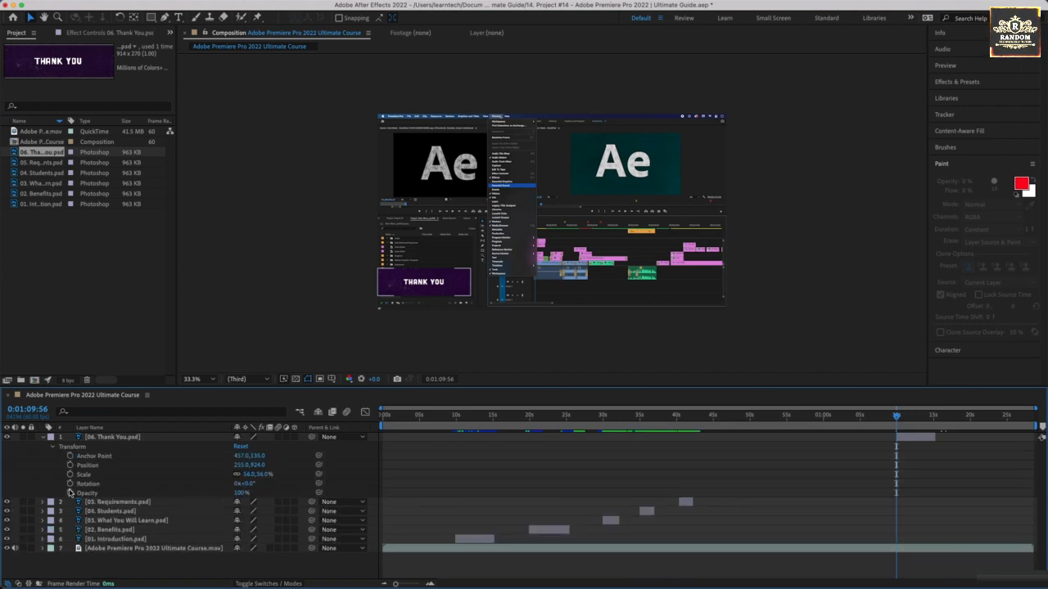
click(70, 493)
drag(238, 494, 100, 486)
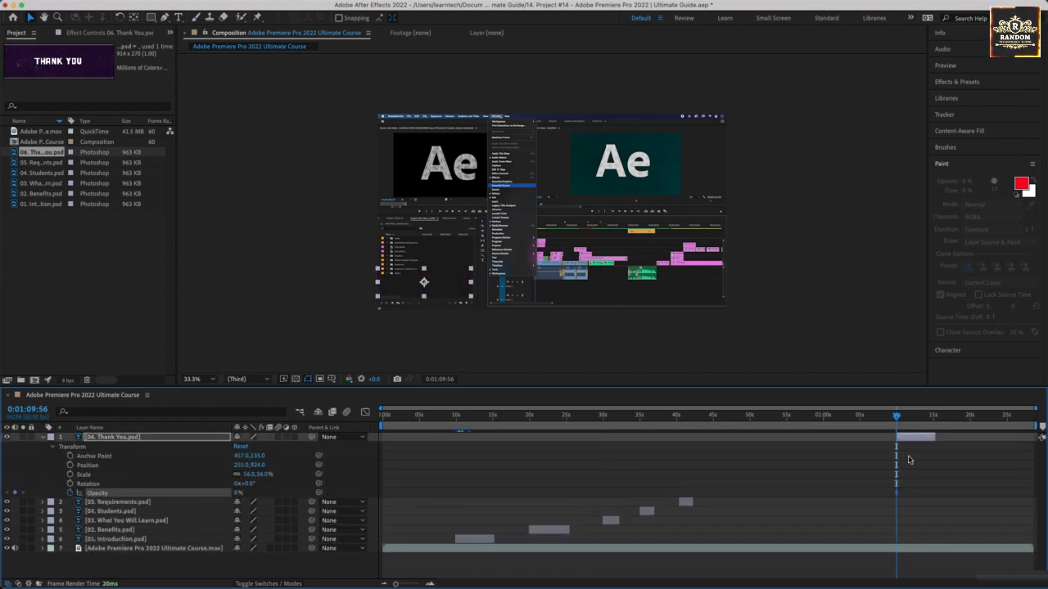
drag(896, 418, 902, 420)
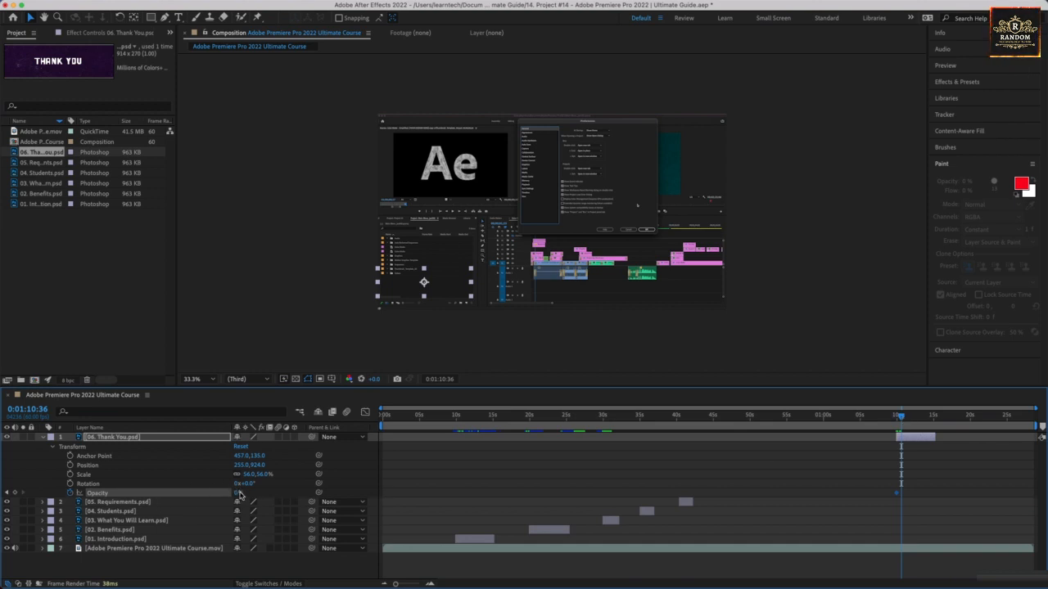
drag(239, 494, 396, 501)
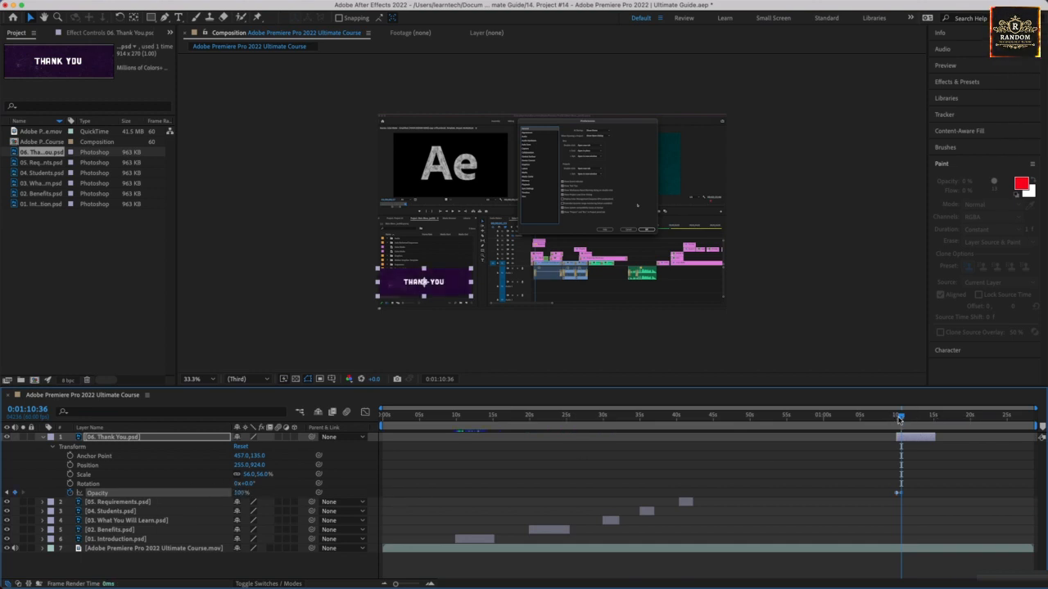
Shorten the Thank You layer to end at 0:01:11:57, and save the project after previewing the fade-in from 0:01:09:12
drag(900, 418, 910, 433)
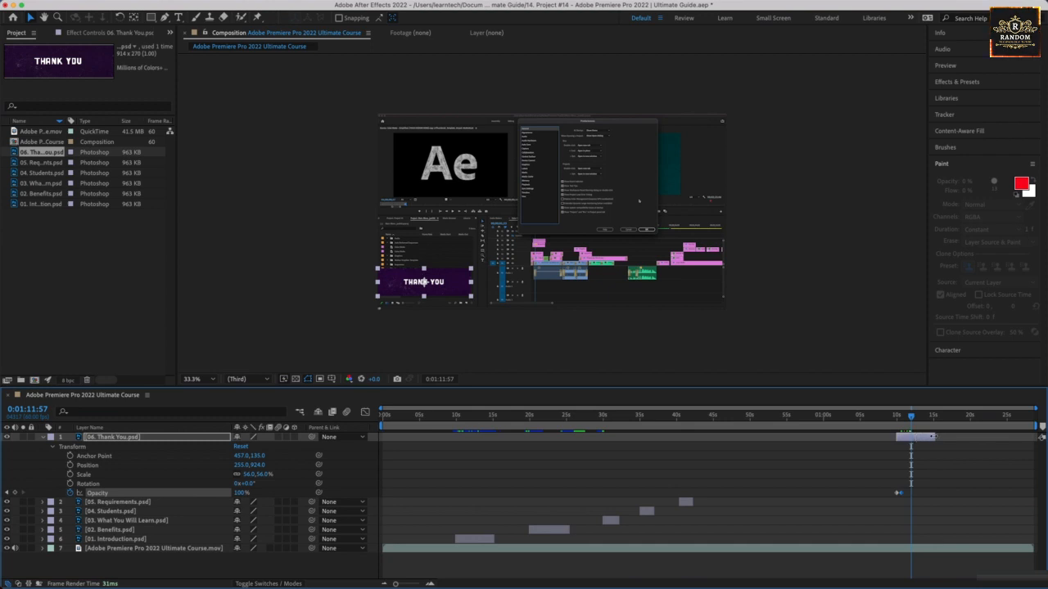
click(909, 436)
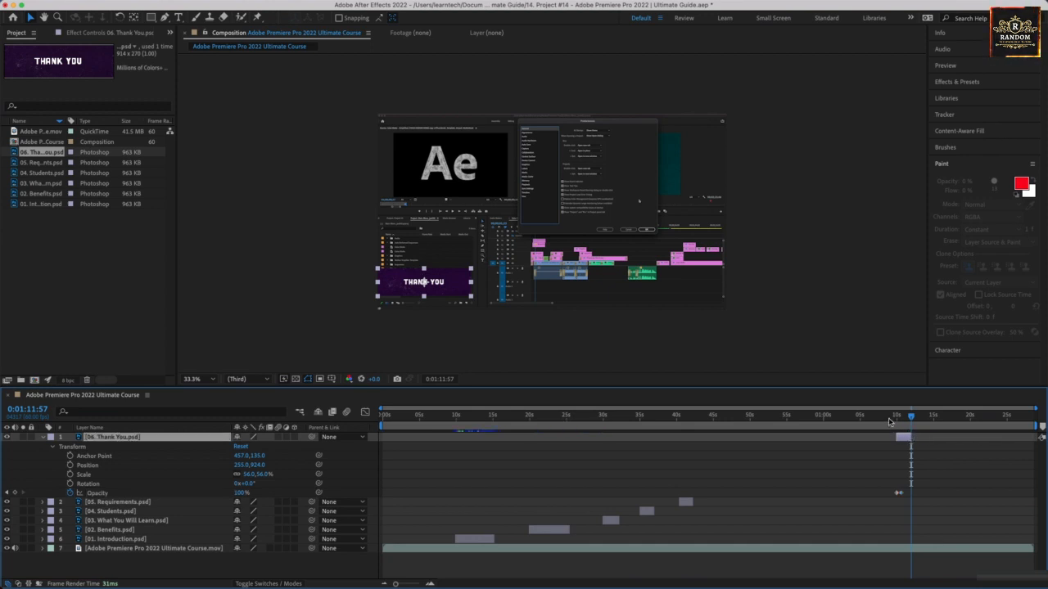
click(891, 419)
key(space)
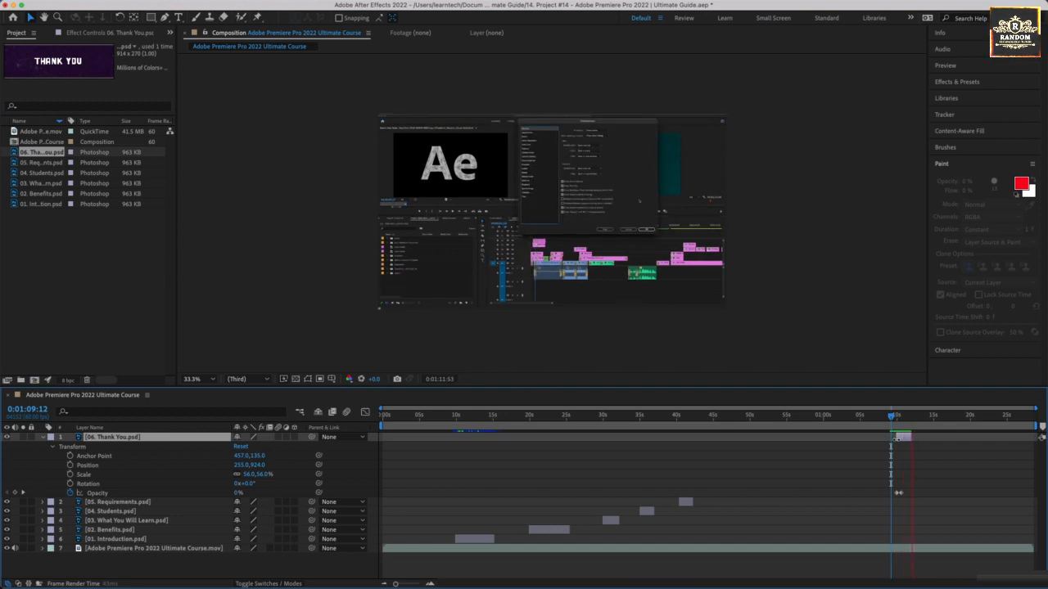
key(space)
key(super+s)
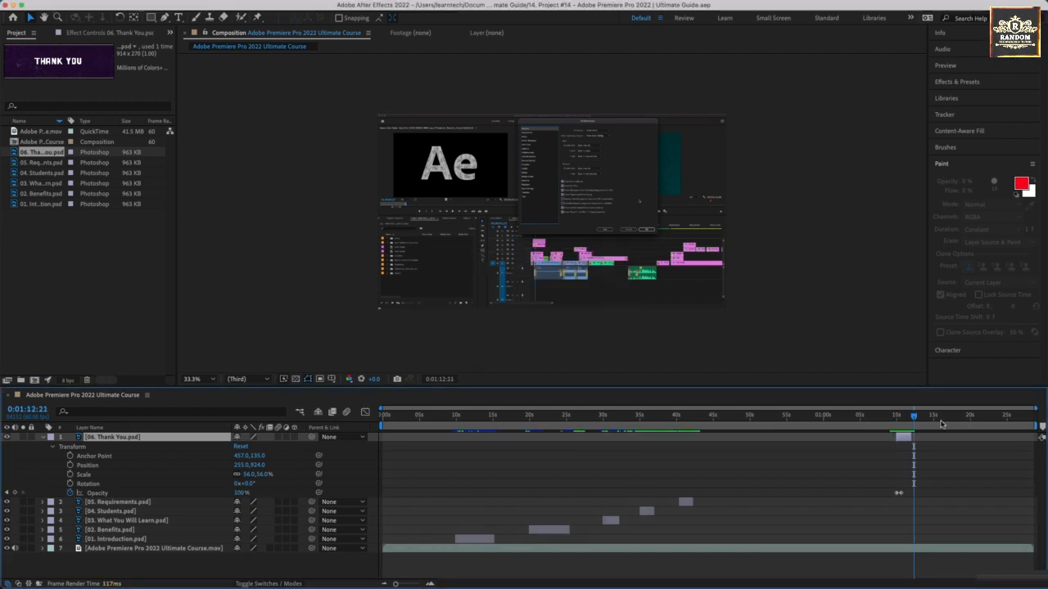
Move the Thank You layer along the timeline to end at about 0:01:20:38 and preview its fade-in from 0:01:18:02
drag(933, 421, 974, 418)
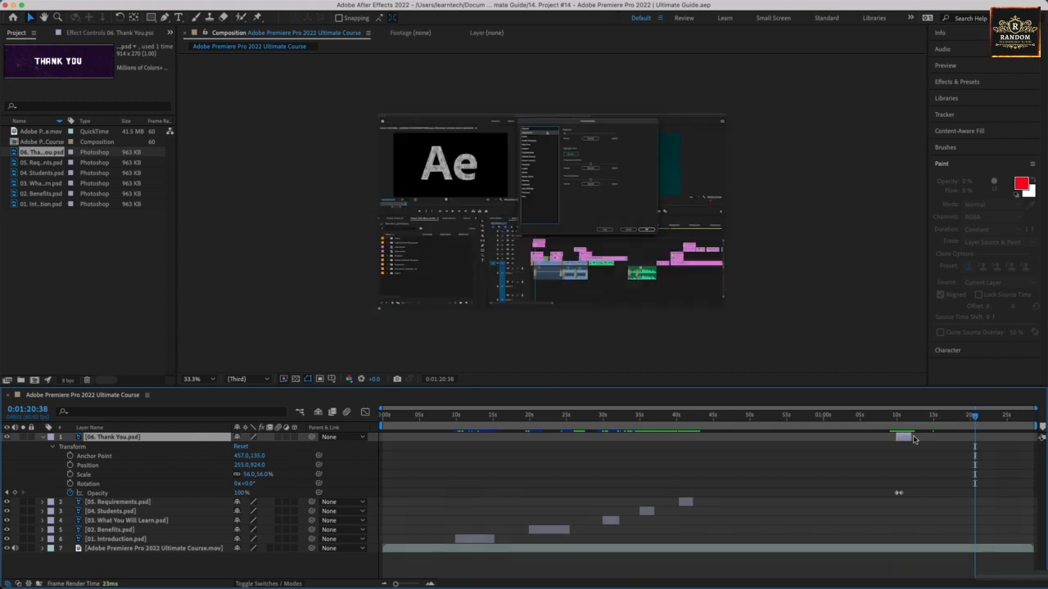
mouse_move(906, 440)
mouse_down()
mouse_move(970, 442)
mouse_move(956, 419)
mouse_up()
key(space)
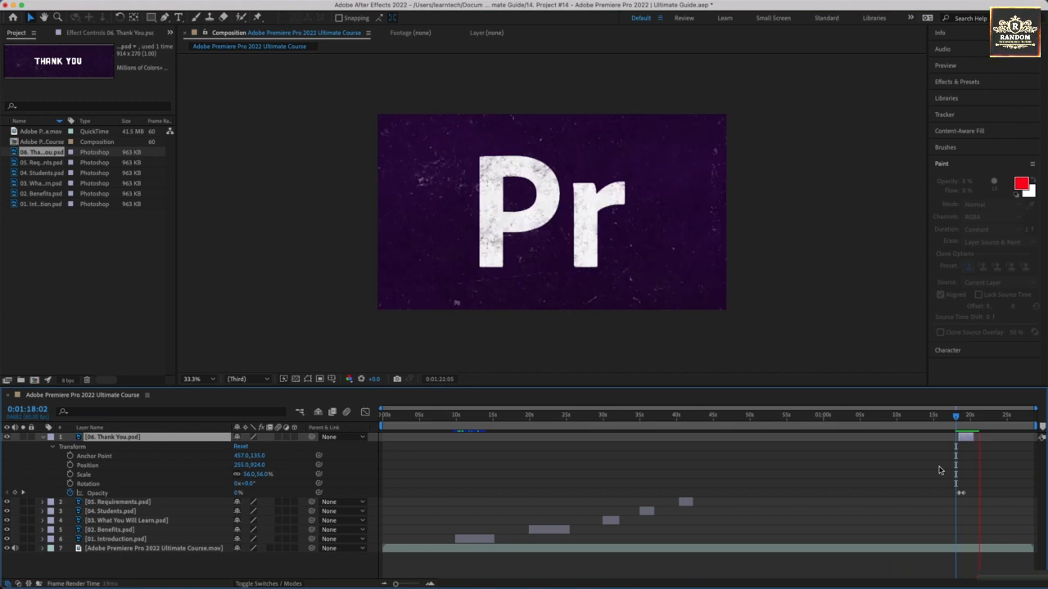
key(space)
Save the project and collapse the Thank You layer's properties
key(super+s)
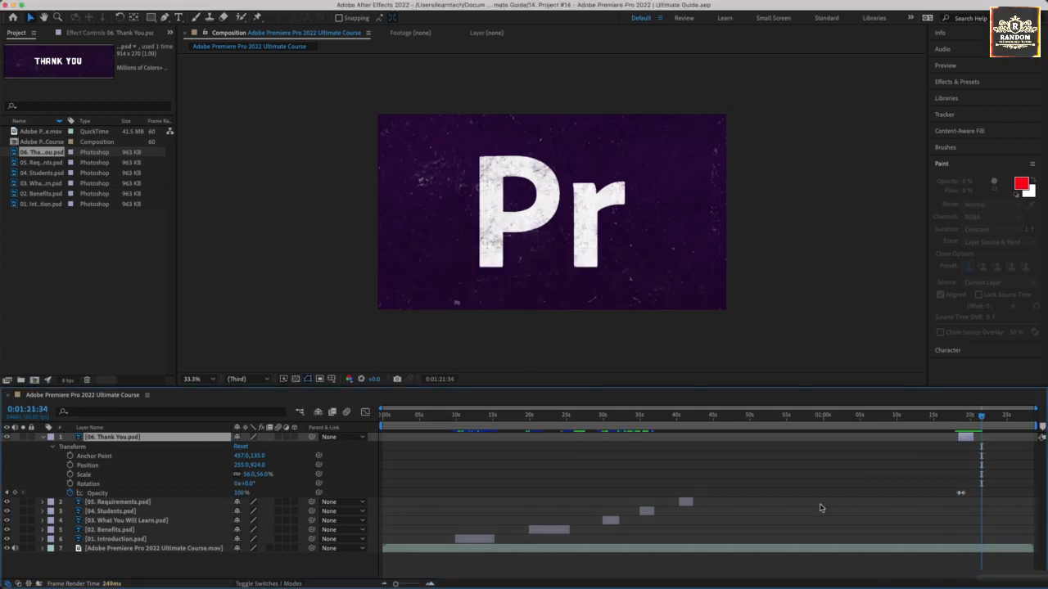
key(u)
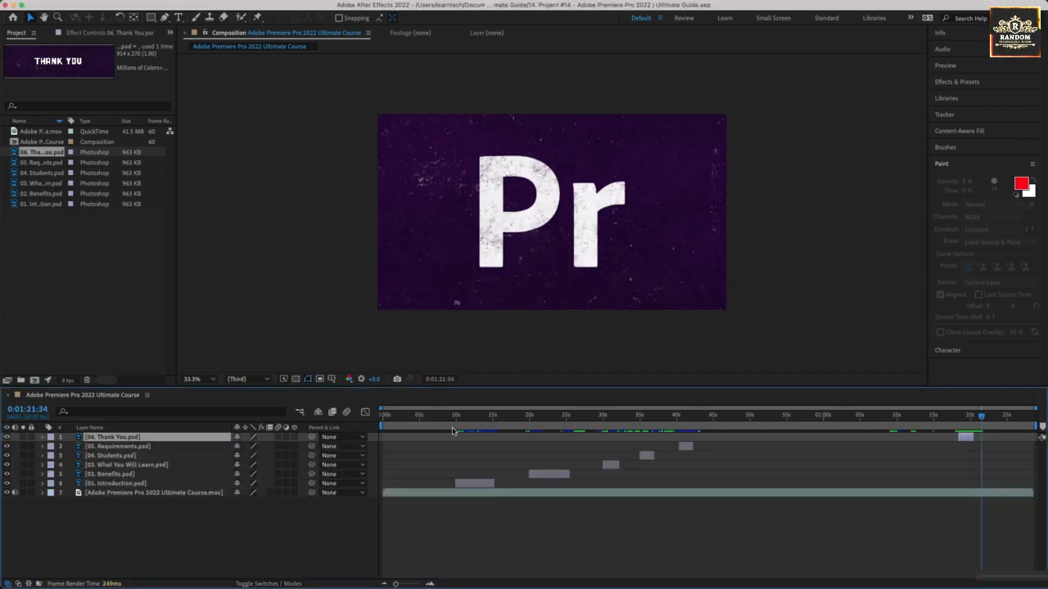